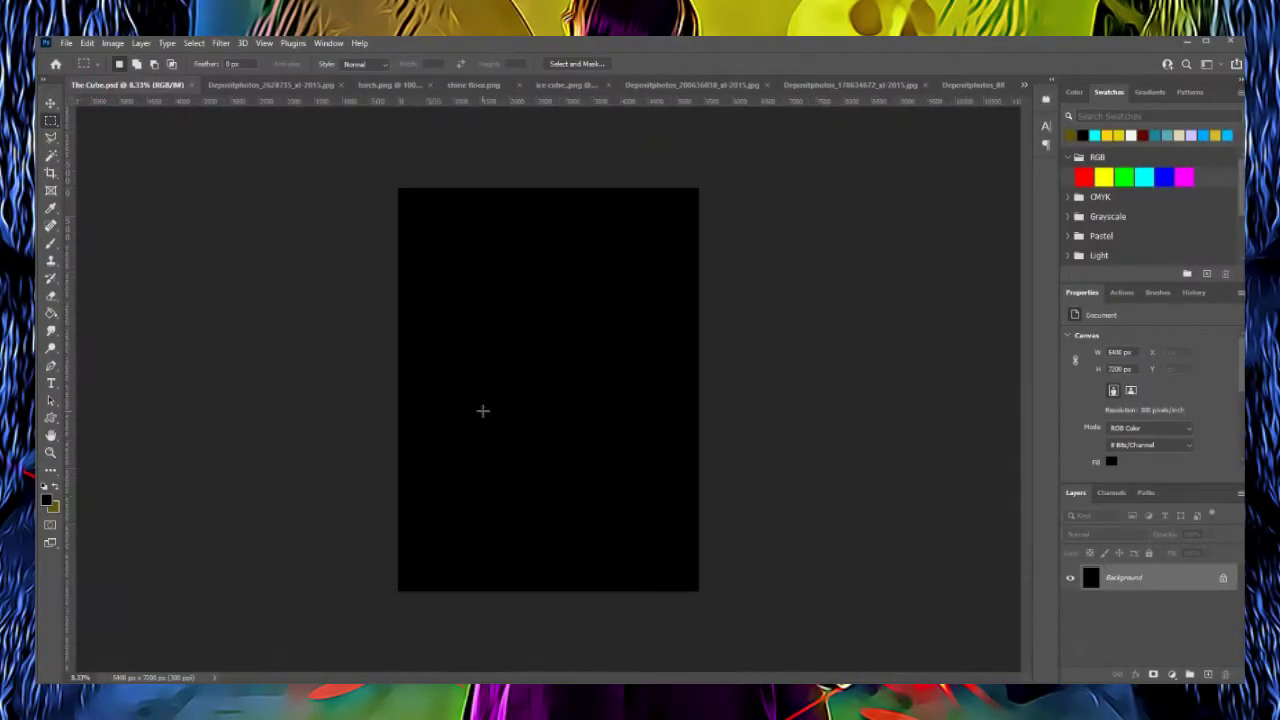
- Bring the stone floor.png document to the front
{"action": "left_click", "coordinate": [460, 85]}
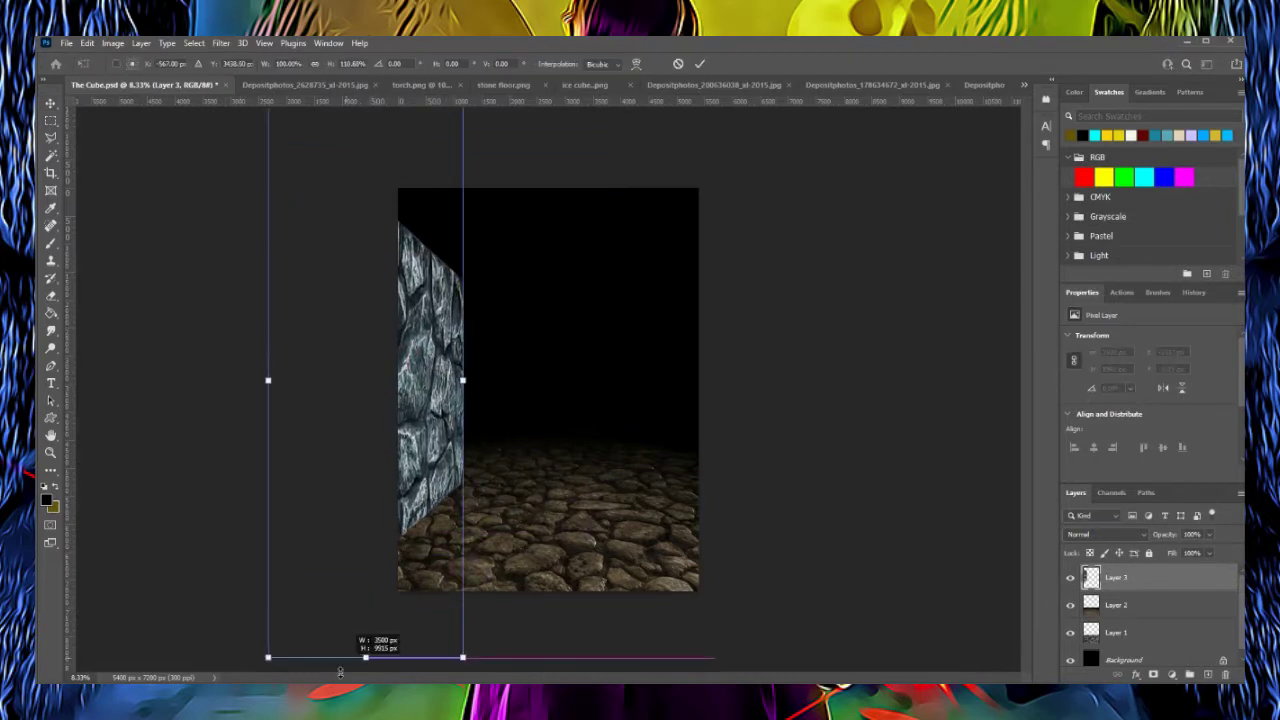
- Stretch the stone wall, move it to the left edge, and duplicate it along the right edge
{"action": "left_click_drag", "start_coordinate": [226, 352], "coordinate": [114, 342]}
{"action": "key", "text": "ctrl+minus"}
{"action": "key", "text": "Return"}
{"action": "left_click_drag", "start_coordinate": [498, 365], "coordinate": [474, 343]}
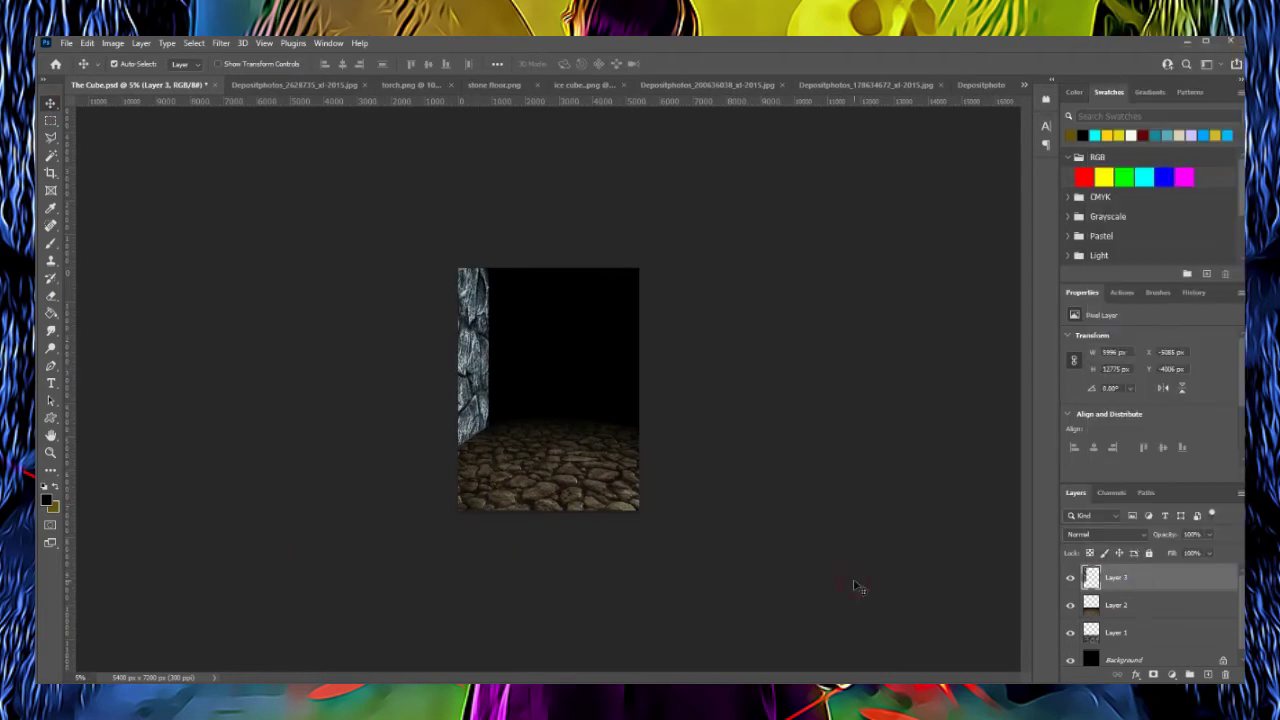
{"action": "key", "text": "ctrl+v"}
{"action": "left_click_drag", "start_coordinate": [941, 662], "coordinate": [1015, 662]}
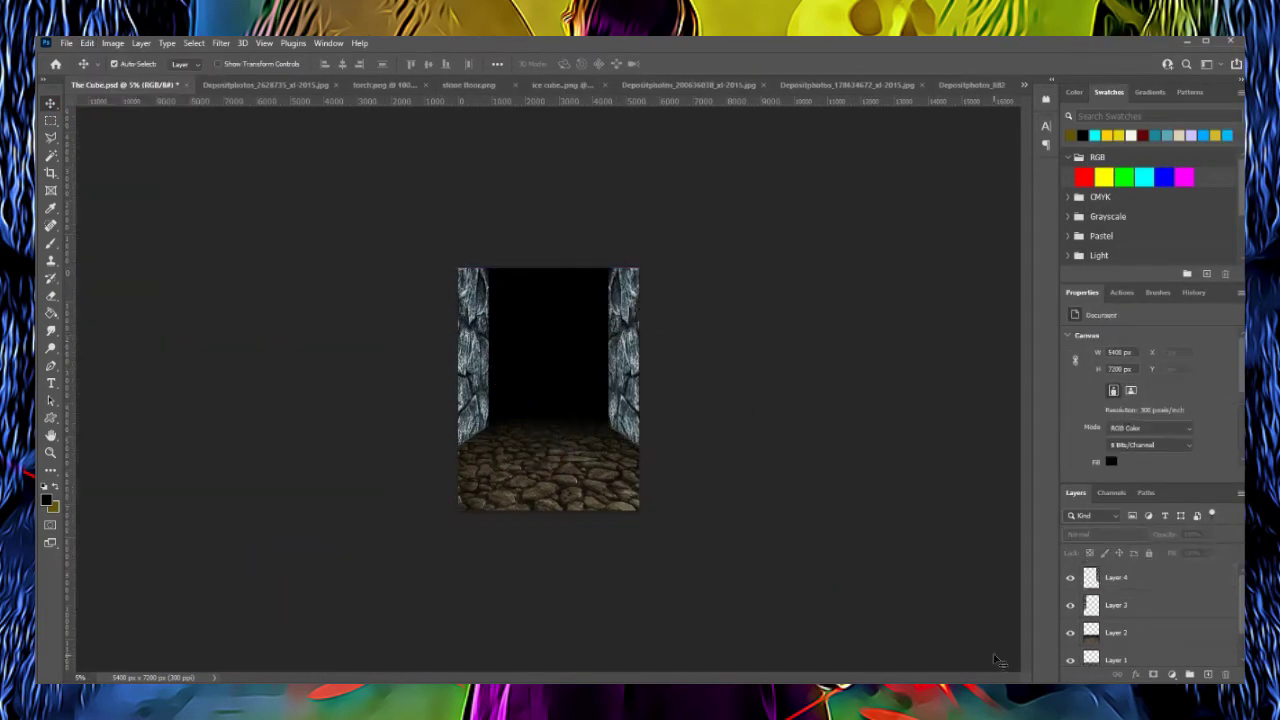
- Tint the left wall, Layer 3, with Hue +14 and Saturation +38
{"action": "left_click", "coordinate": [1116, 605]}
{"action": "left_click", "coordinate": [112, 43]}
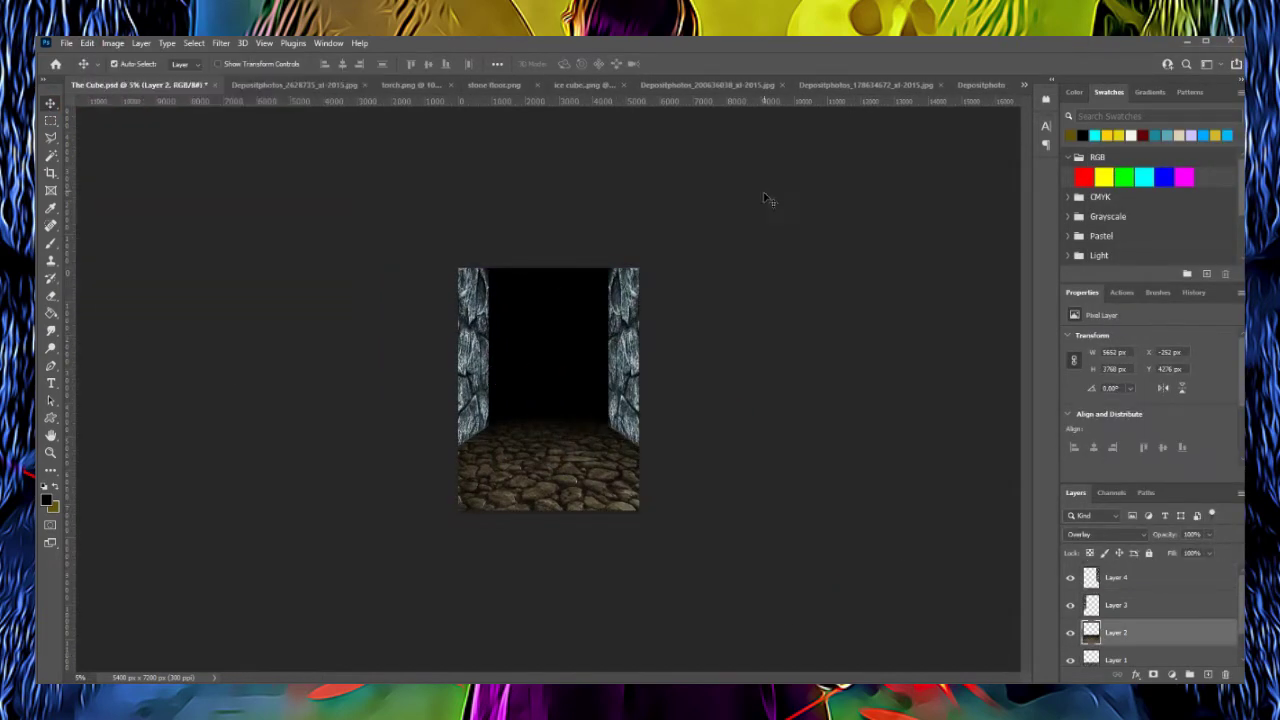
{"action": "key", "text": "ctrl+u"}
{"action": "left_click_drag", "start_coordinate": [946, 252], "coordinate": [957, 255]}
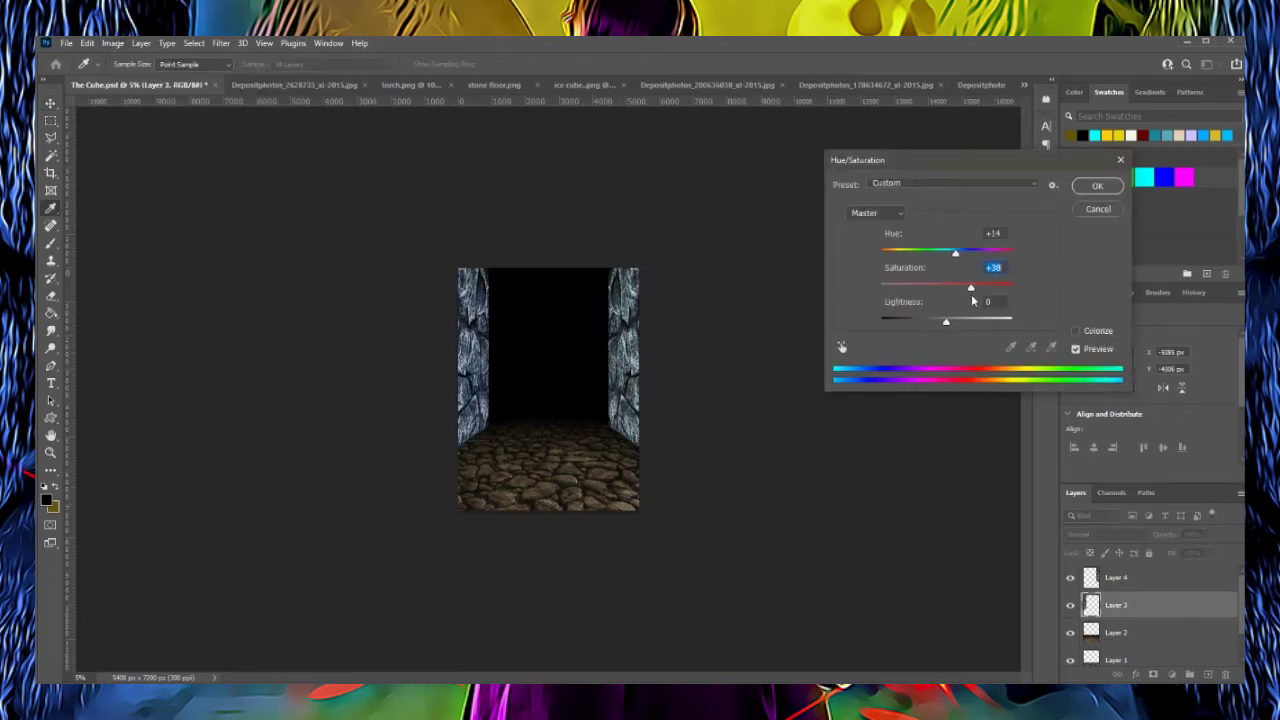
- Convert the wall, floor and Layer 1 to black and white
{"action": "left_click", "coordinate": [1098, 209]}
{"action": "left_click", "coordinate": [112, 43]}
{"action": "left_click", "coordinate": [112, 43]}
{"action": "left_click", "coordinate": [112, 43]}
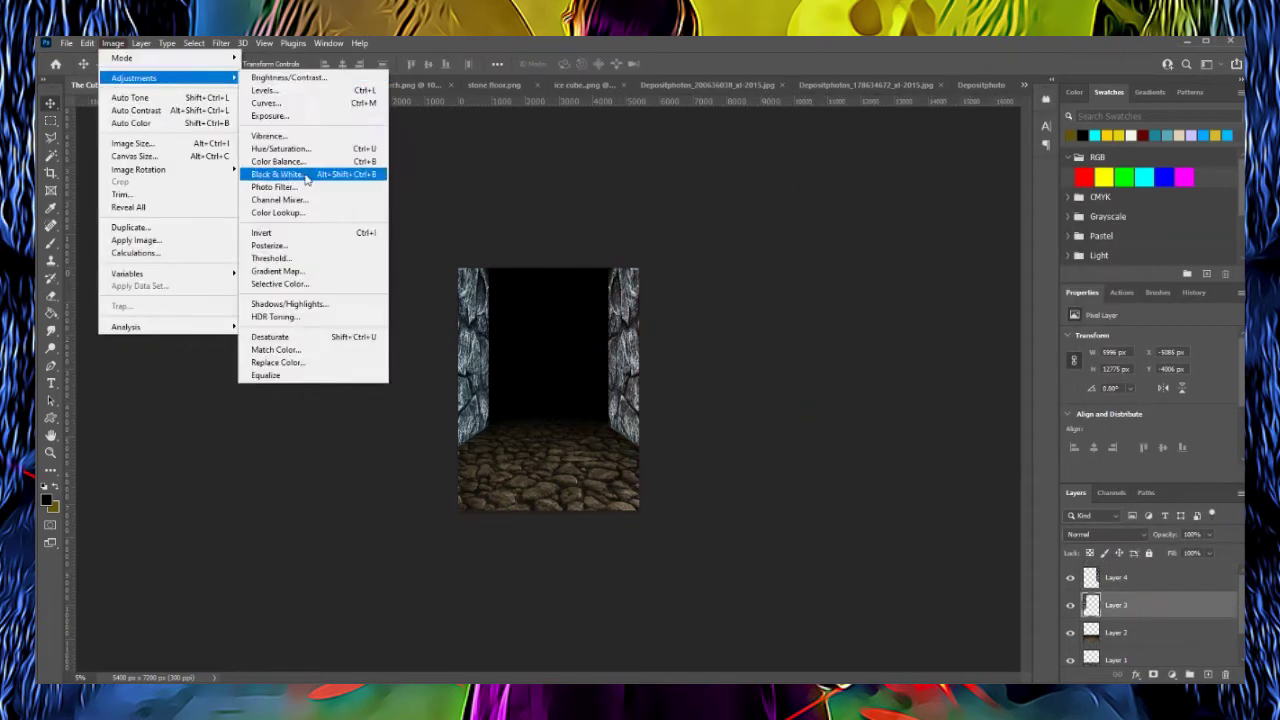
{"action": "left_click", "coordinate": [125, 47]}
{"action": "key", "text": "alt+bracketleft"}
{"action": "key", "text": "alt+bracketleft"}
{"action": "left_click", "coordinate": [112, 43]}
{"action": "left_click", "coordinate": [112, 43]}
{"action": "key", "text": "z"}
{"action": "left_click", "coordinate": [557, 357]}
{"action": "left_click", "coordinate": [557, 357]}
- Duplicate the floor layer, scale, rotate and position the copy, then bring up the torch image
{"action": "right_click", "coordinate": [1120, 597]}
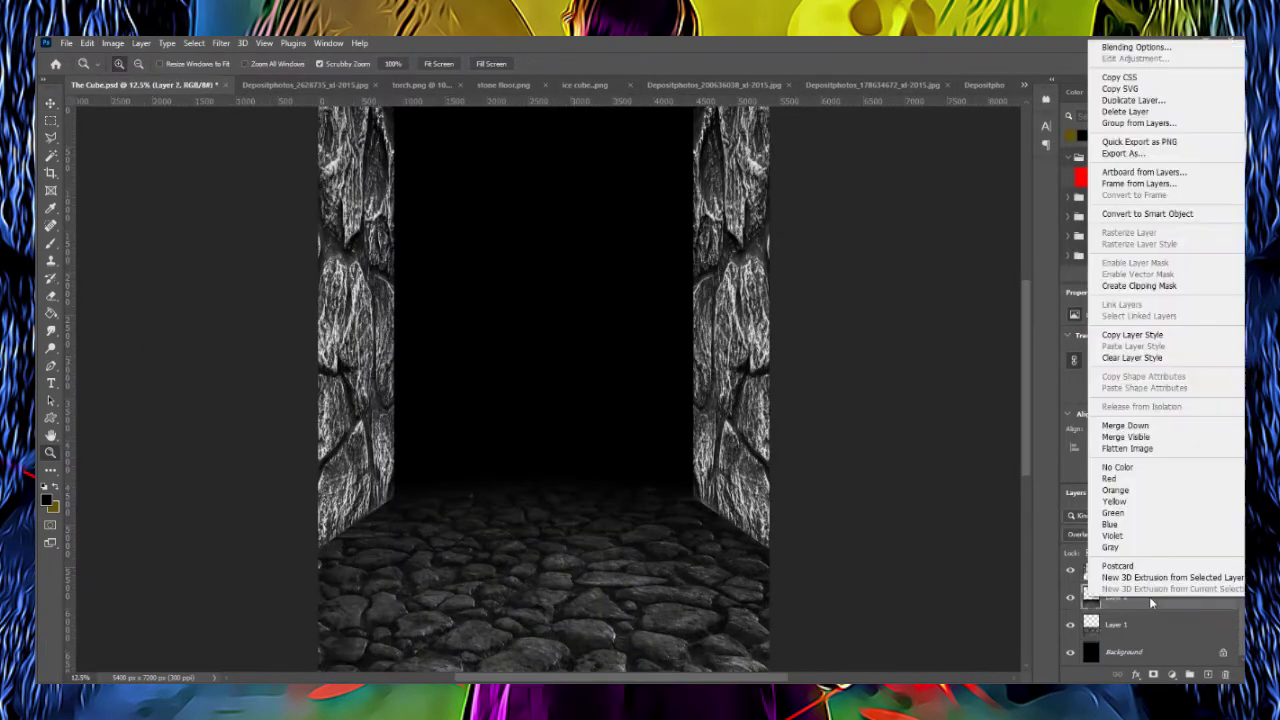
{"action": "left_click", "coordinate": [1120, 103]}
{"action": "key", "text": "Return"}
{"action": "key", "text": "ctrl+t"}
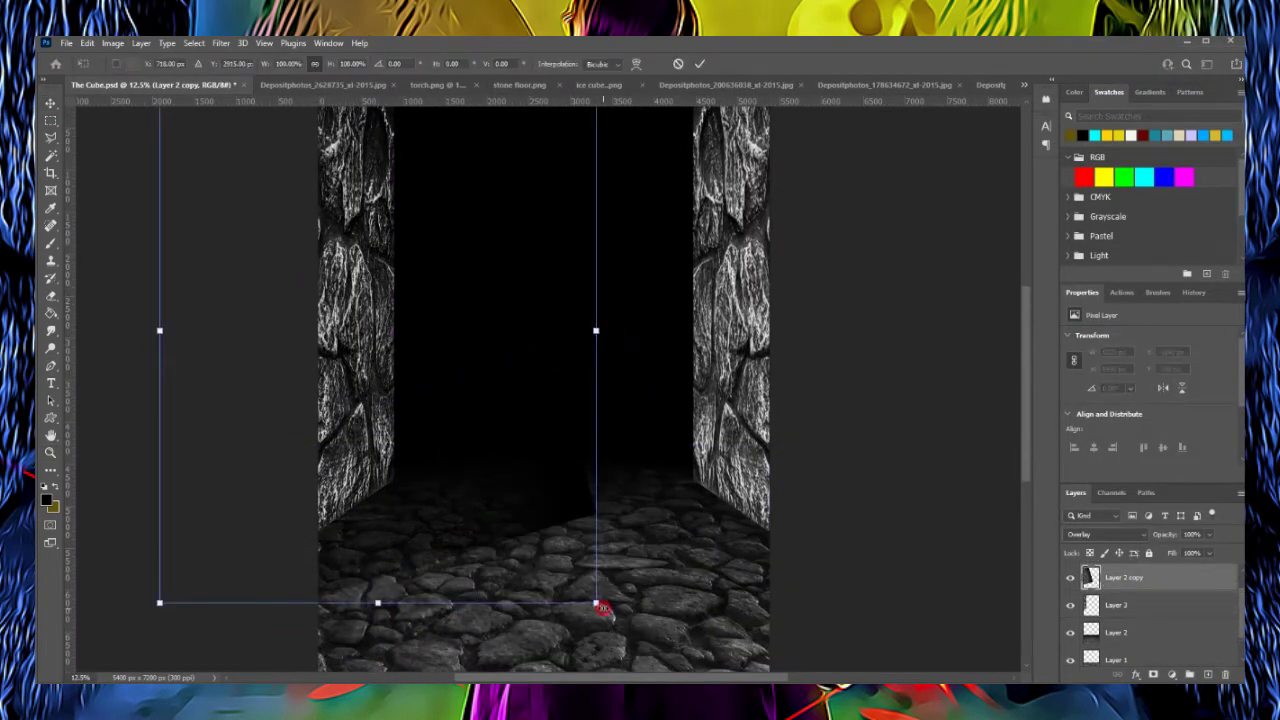
{"action": "left_click_drag", "start_coordinate": [600, 606], "coordinate": [585, 271]}
{"action": "key", "text": "ctrl+minus"}
{"action": "left_click_drag", "start_coordinate": [521, 370], "coordinate": [476, 320]}
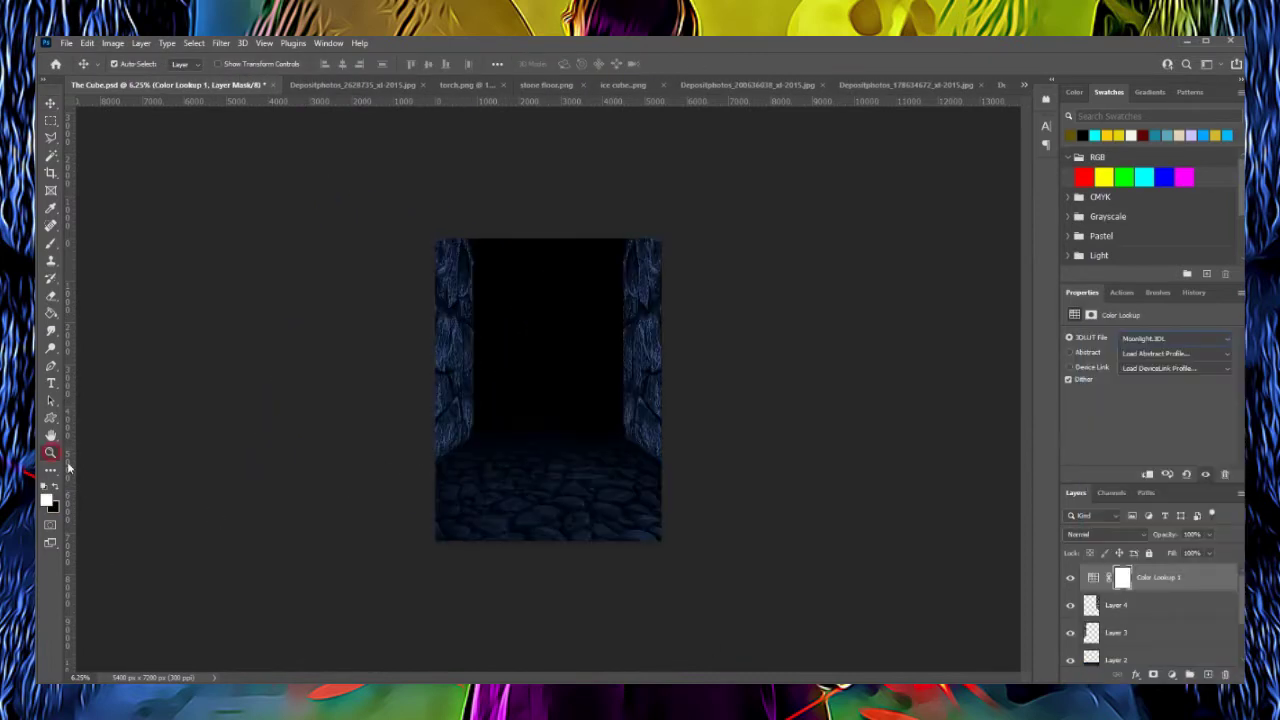
{"action": "left_click", "coordinate": [515, 450]}
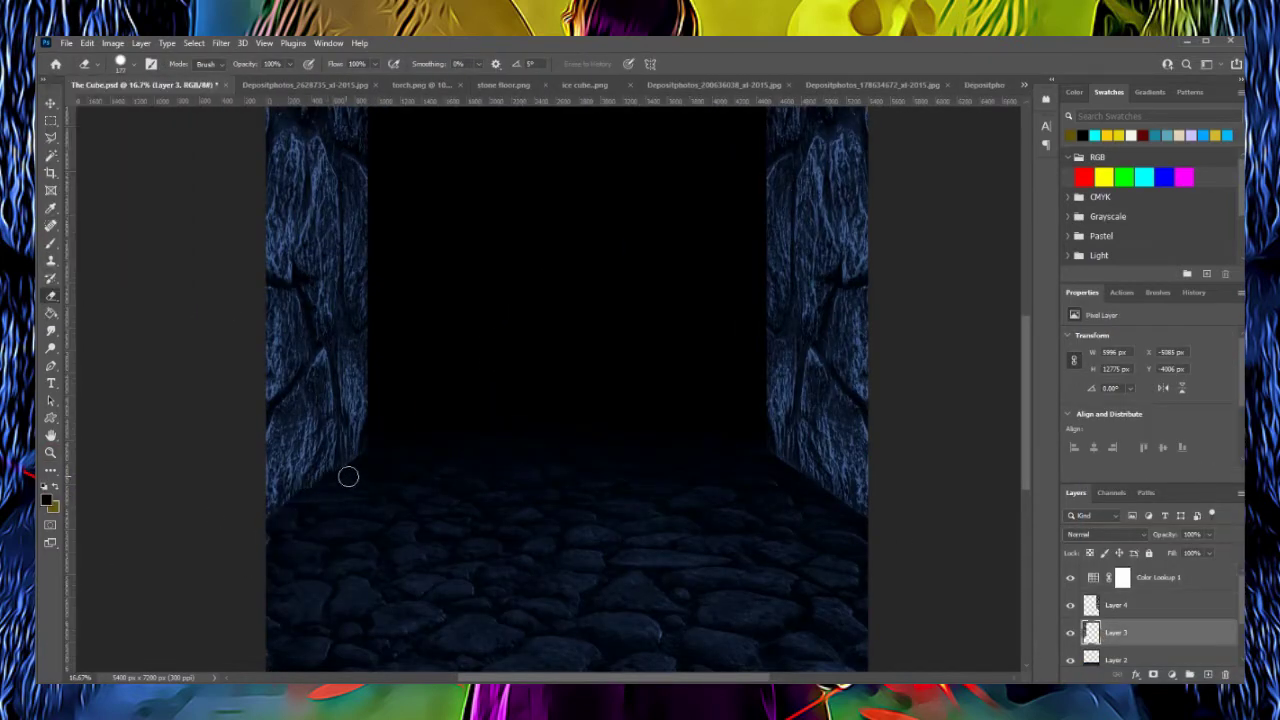
{"action": "left_click", "coordinate": [855, 504], "text": "ctrl"}
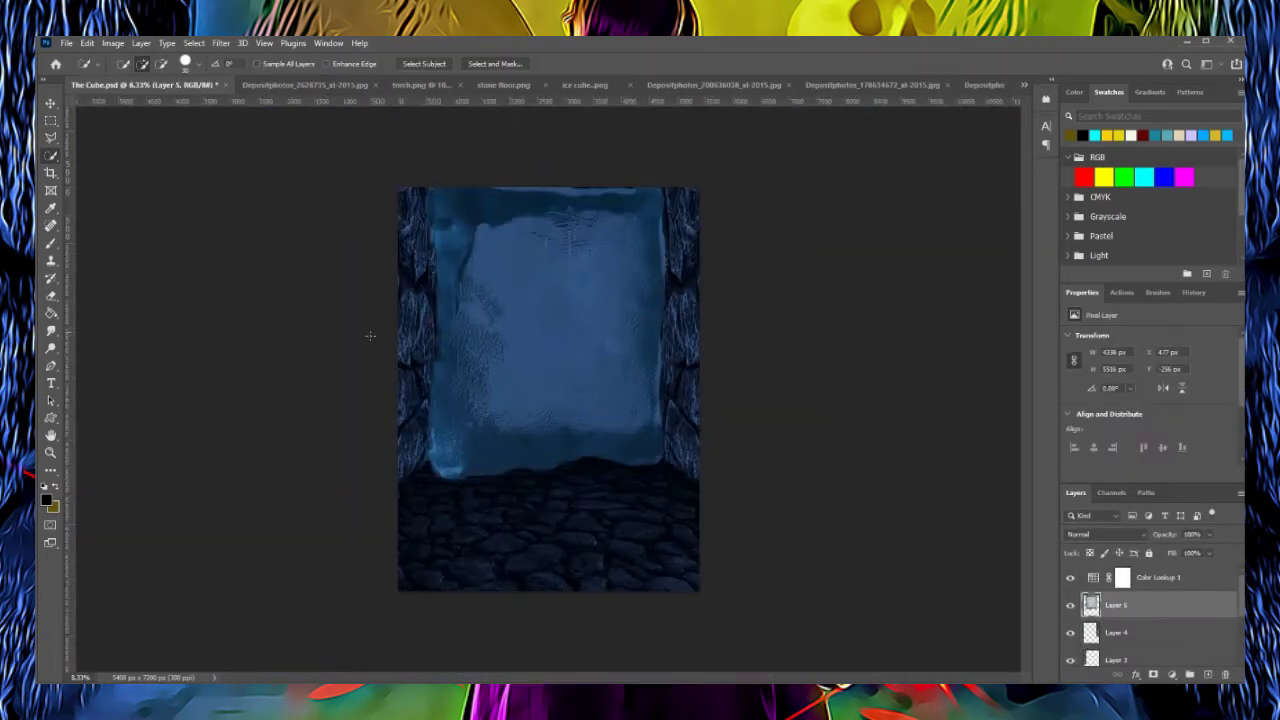
{"action": "left_click", "coordinate": [418, 84]}
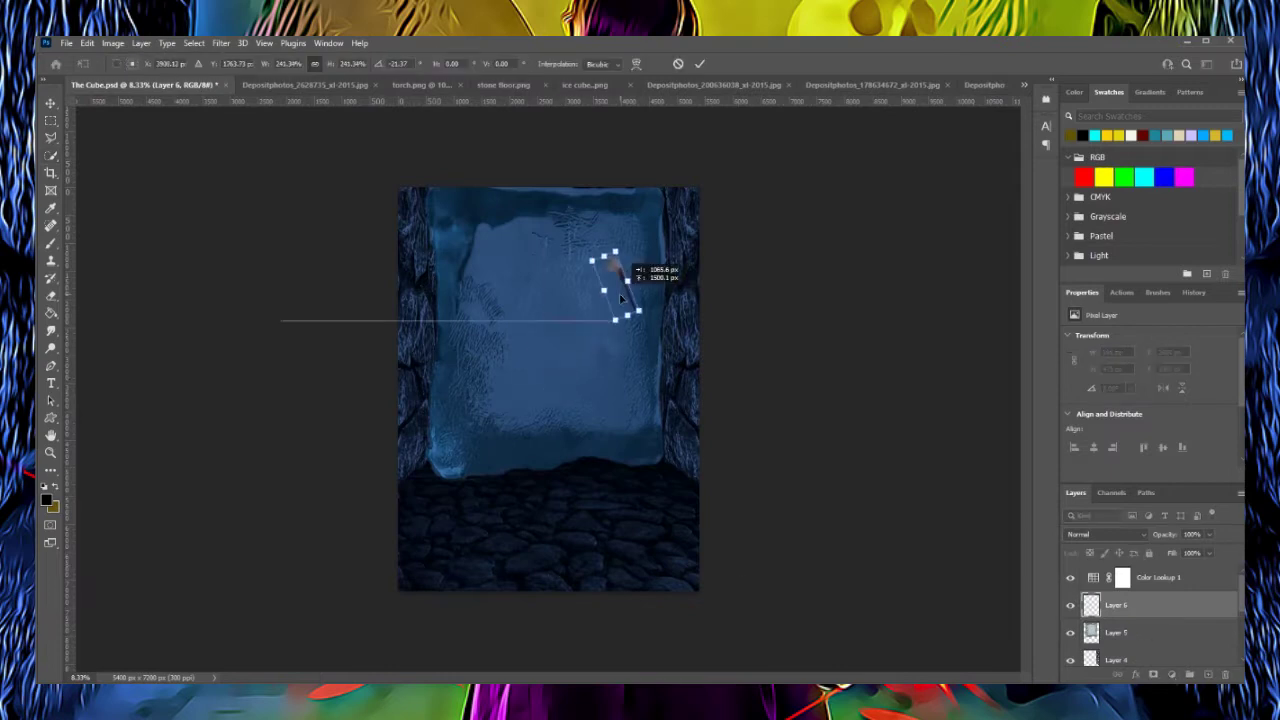
- Place the torch and blend it in Vivid Light mode
{"action": "key", "text": "Return"}
{"action": "key", "text": "w"}
{"action": "left_click", "coordinate": [1105, 534]}
{"action": "left_click", "coordinate": [1100, 555]}
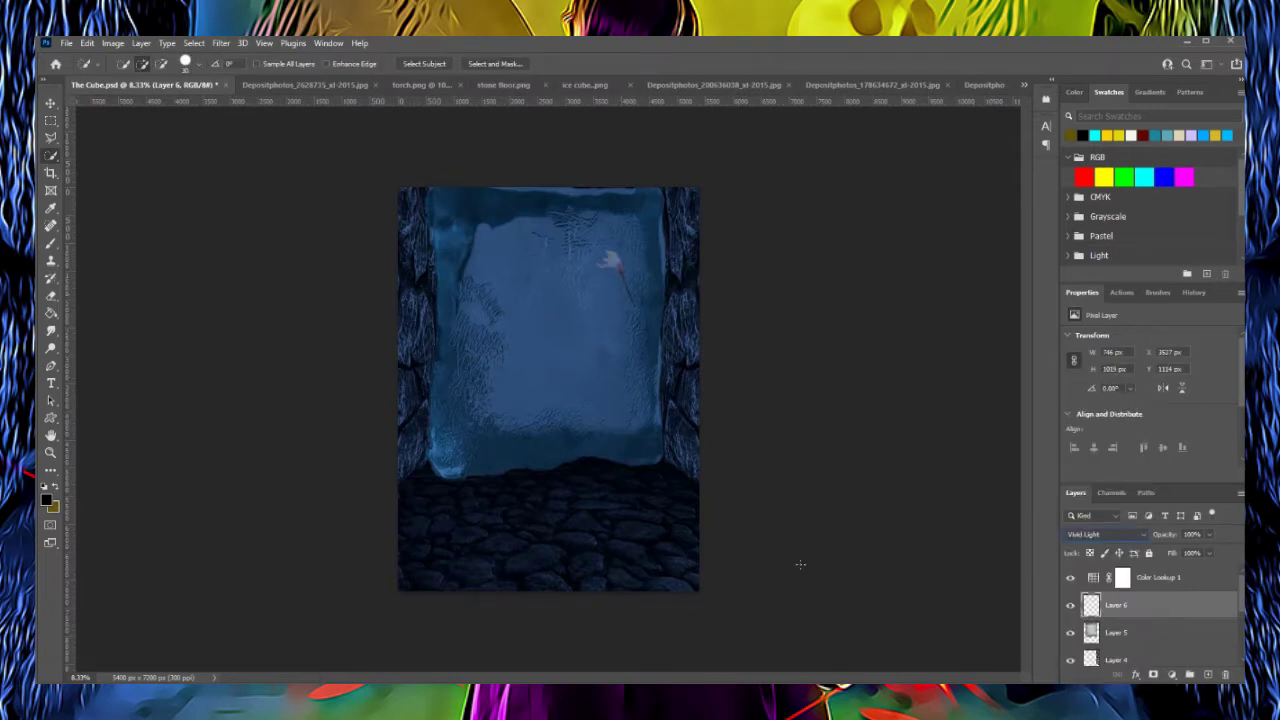
- Draw a circular selection over the back wall and fill it with an orange gradient
{"action": "key", "text": "m"}
{"action": "left_click_drag", "start_coordinate": [460, 200], "coordinate": [553, 293]}
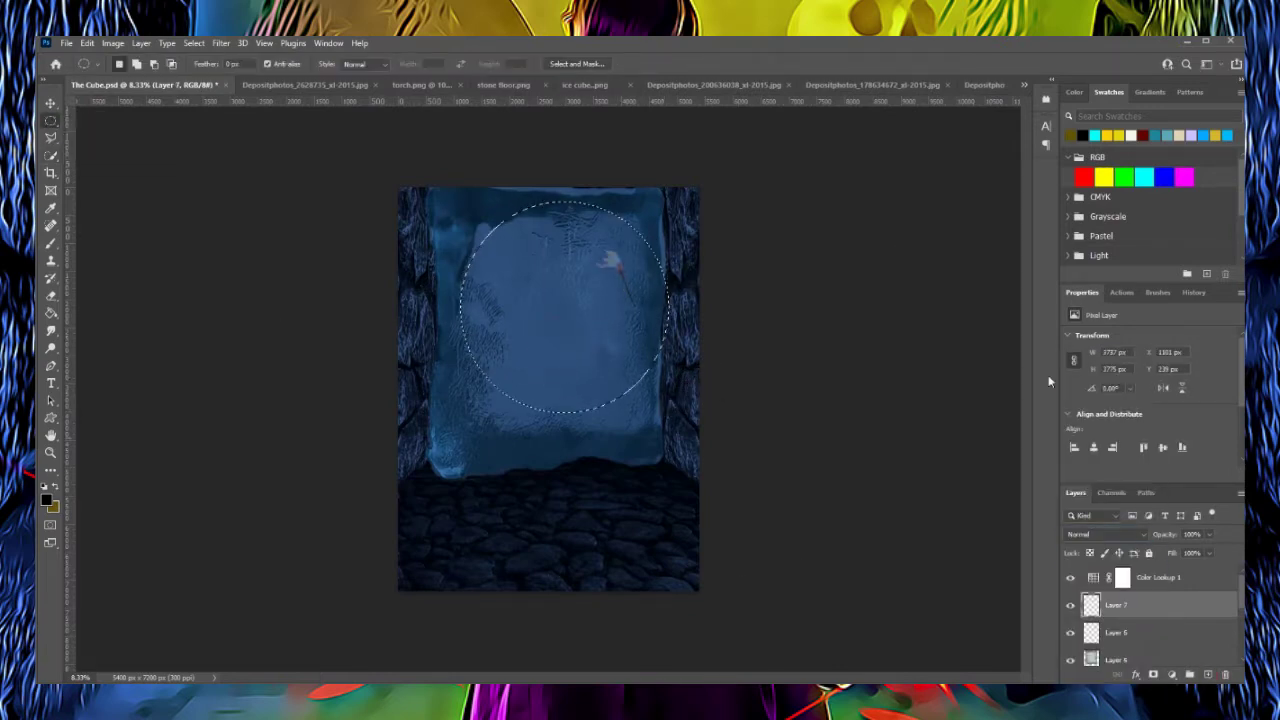
{"action": "left_click", "coordinate": [45, 500]}
{"action": "left_click", "coordinate": [1080, 143]}
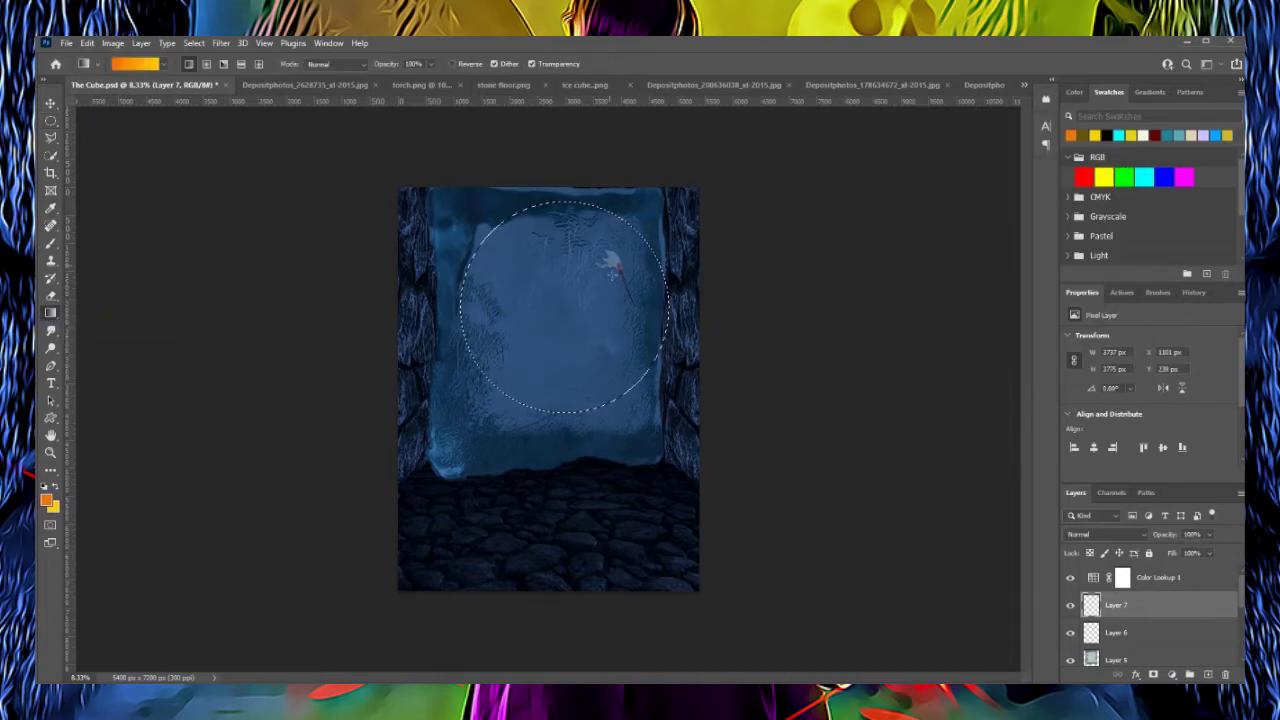
{"action": "left_click_drag", "start_coordinate": [639, 260], "coordinate": [499, 331]}
{"action": "left_click_drag", "start_coordinate": [1154, 603], "coordinate": [1138, 576]}
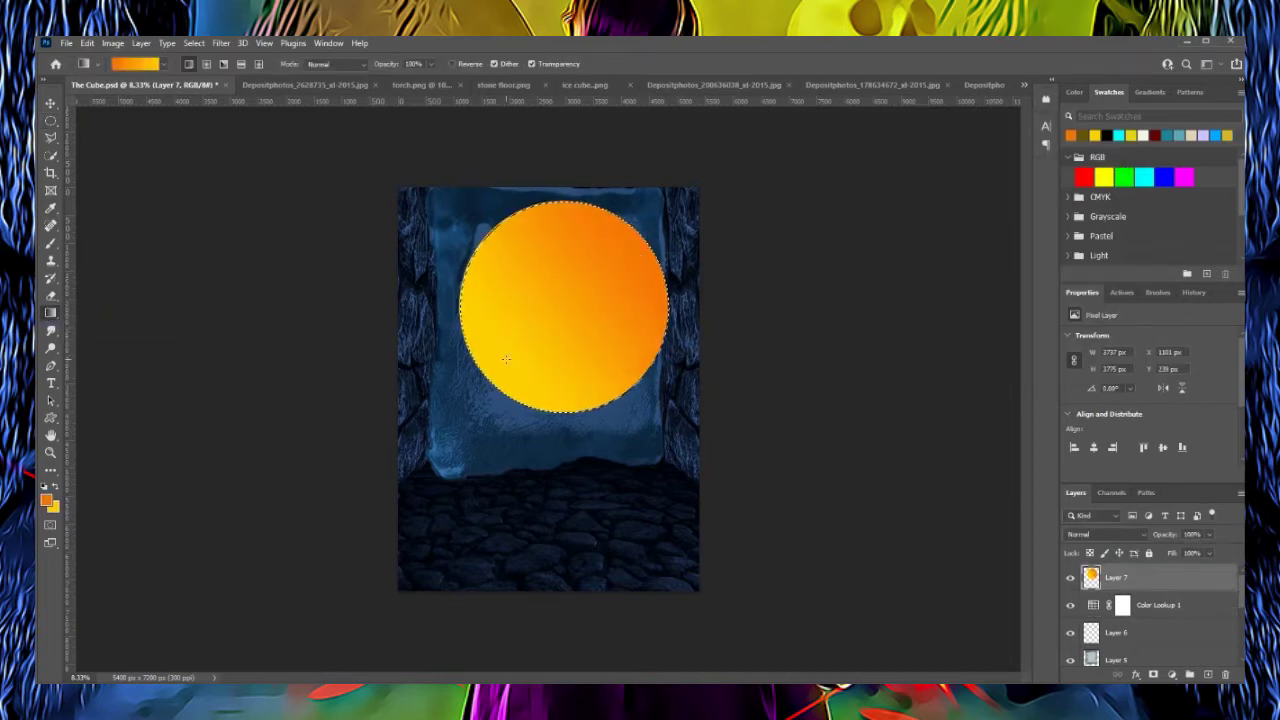
- Rotate the gradient circle, apply Gaussian Blur, and set it to Soft Light
{"action": "key", "text": "ctrl+t"}
{"action": "left_click_drag", "start_coordinate": [728, 300], "coordinate": [680, 200]}
{"action": "key", "text": "Return"}
{"action": "left_click", "coordinate": [221, 43]}
{"action": "left_click", "coordinate": [440, 260]}
{"action": "key", "text": "Return"}
{"action": "left_click", "coordinate": [1105, 534]}
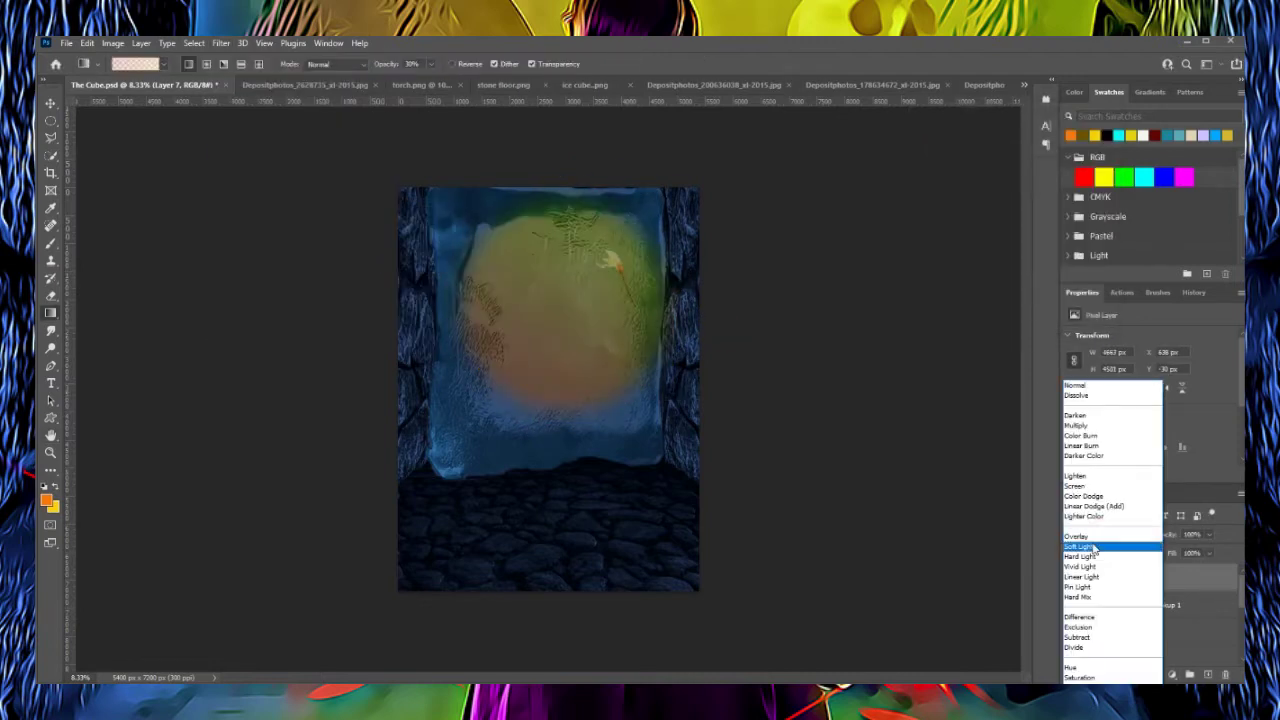
{"action": "left_click", "coordinate": [1100, 540]}
- Duplicate the glow, shrink the copy from its bottom, blur it, and duplicate Layer 7 again
{"action": "key", "text": "ctrl+j"}
{"action": "key", "text": "ctrl+t"}
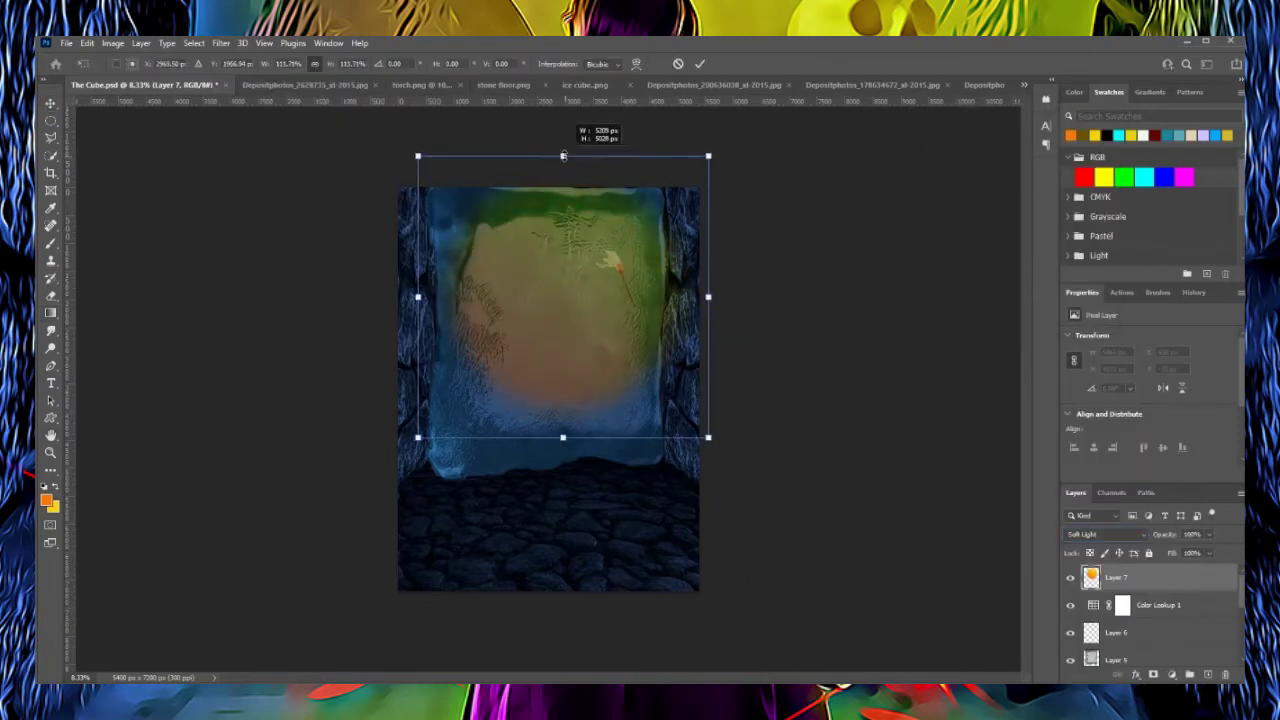
{"action": "mouse_move", "coordinate": [563, 437]}
{"action": "left_mouse_down"}
{"action": "mouse_move", "coordinate": [563, 451]}
{"action": "mouse_move", "coordinate": [563, 371]}
{"action": "left_mouse_up"}
{"action": "key", "text": "Return"}
{"action": "key", "text": "ctrl+alt+f"}
{"action": "key", "text": "Return"}
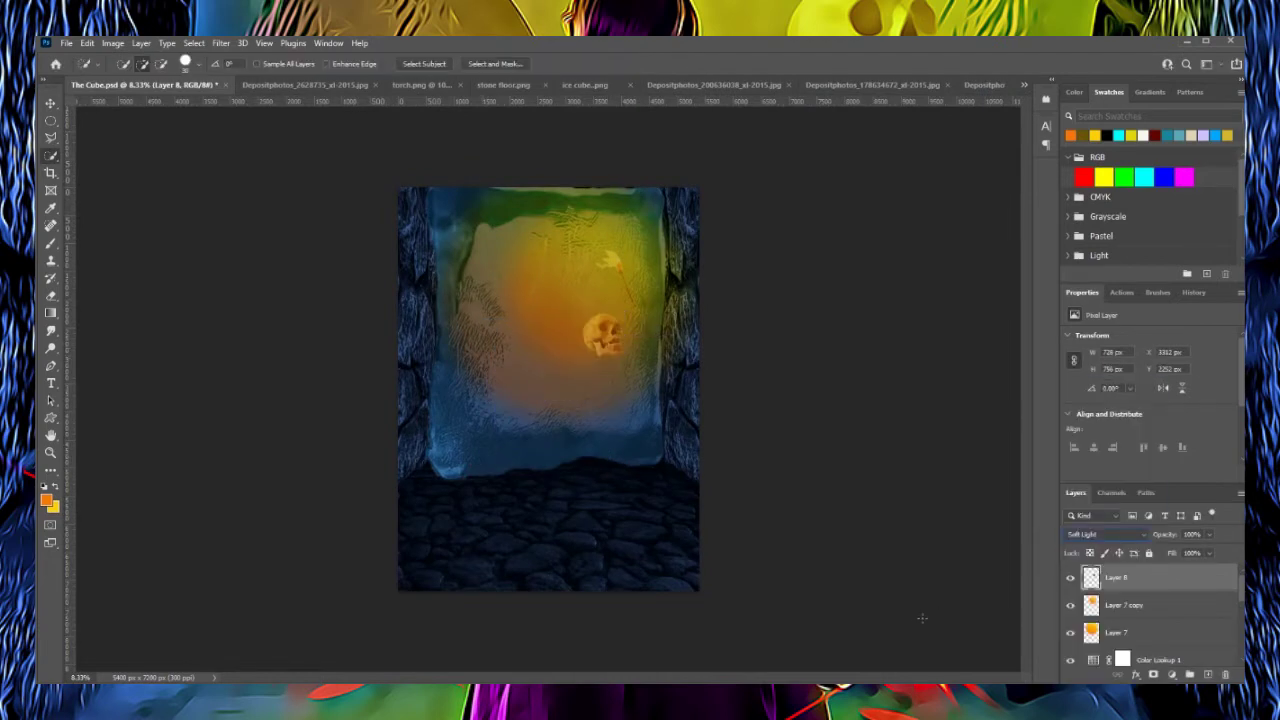
{"action": "left_click", "coordinate": [1116, 632]}
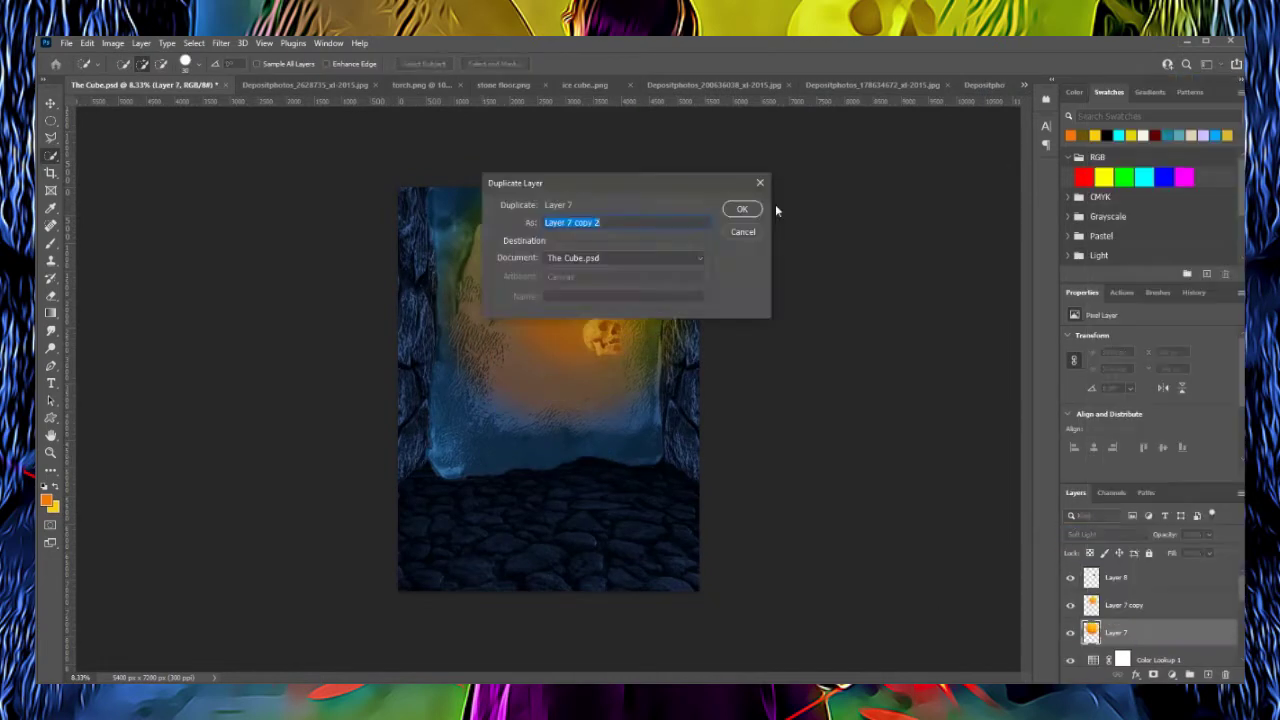
- Confirm the new glow copy and move it lower down
{"action": "key", "text": "Return"}
{"action": "key", "text": "ctrl+t"}
{"action": "left_click_drag", "start_coordinate": [567, 330], "coordinate": [567, 533]}
{"action": "key", "text": "Return"}
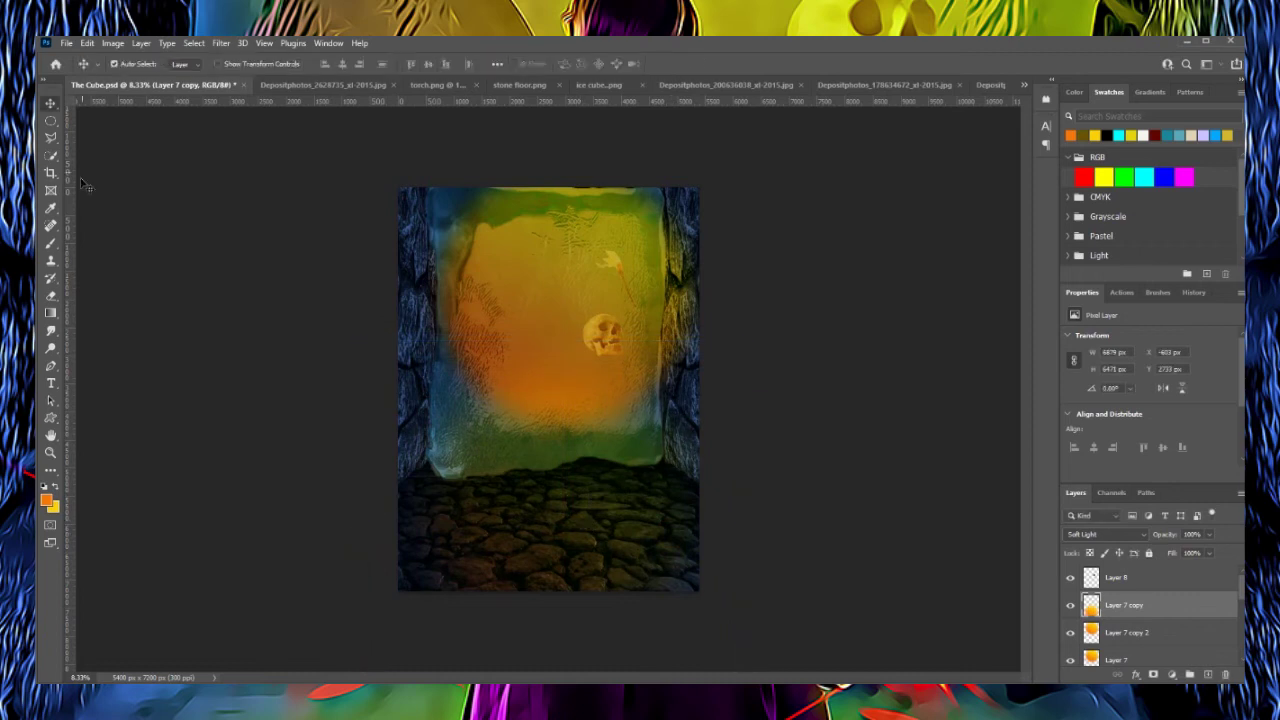
- Erase the lower part of the orange glow with a 1457 brush
{"action": "key", "text": "b"}
{"action": "right_click", "coordinate": [180, 108]}
{"action": "type", "text": "1457"}
{"action": "key", "text": "Return"}
{"action": "left_click_drag", "start_coordinate": [513, 405], "coordinate": [640, 420]}
- Widen the glow copy to 155.95% and rename the Layer 7 copy layer
{"action": "key", "text": "ctrl+t"}
{"action": "left_click_drag", "start_coordinate": [700, 528], "coordinate": [714, 524]}
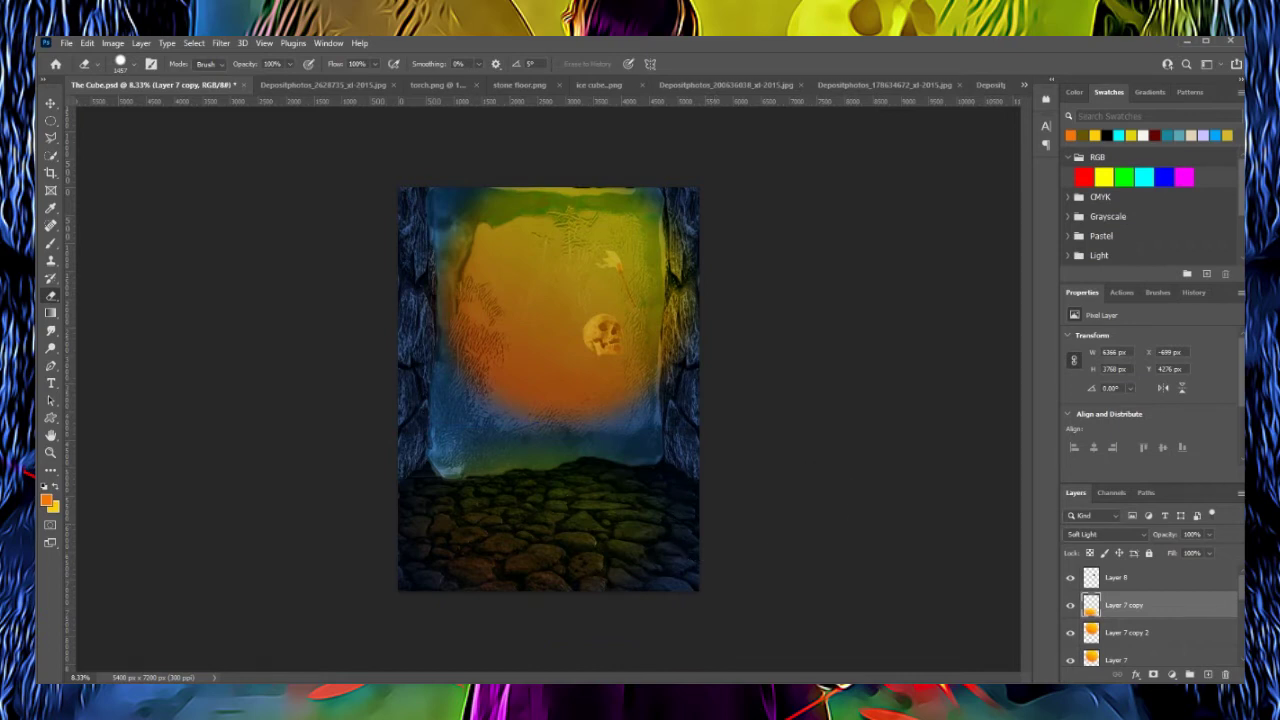
{"action": "double_click", "coordinate": [1124, 605]}
{"action": "key", "text": "Return"}
{"action": "scroll", "coordinate": [1150, 610], "scroll_direction": "down", "scroll_amount": 2}
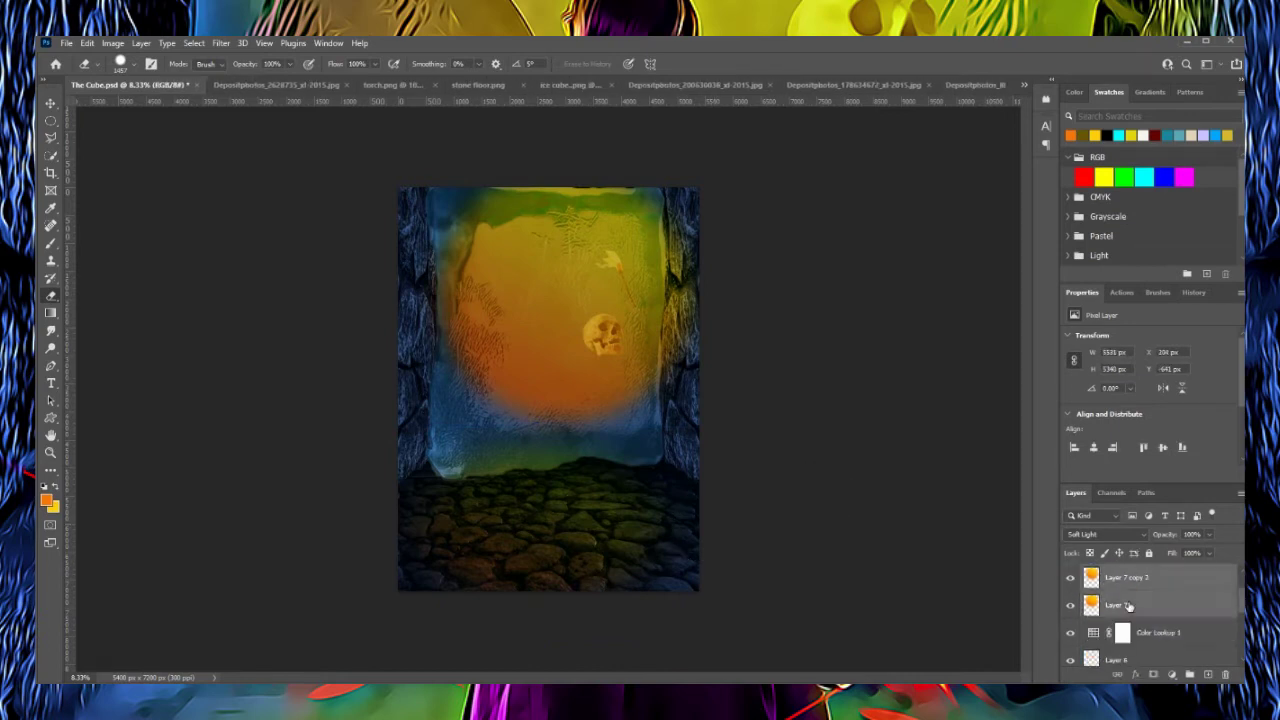
- Resize the torch and ice panel together, raising them and stretching the panel taller
{"action": "left_click", "coordinate": [1130, 605]}
{"action": "left_click", "coordinate": [1130, 632], "text": "shift"}
{"action": "key", "text": "ctrl+t"}
{"action": "left_click_drag", "start_coordinate": [565, 482], "coordinate": [563, 123]}
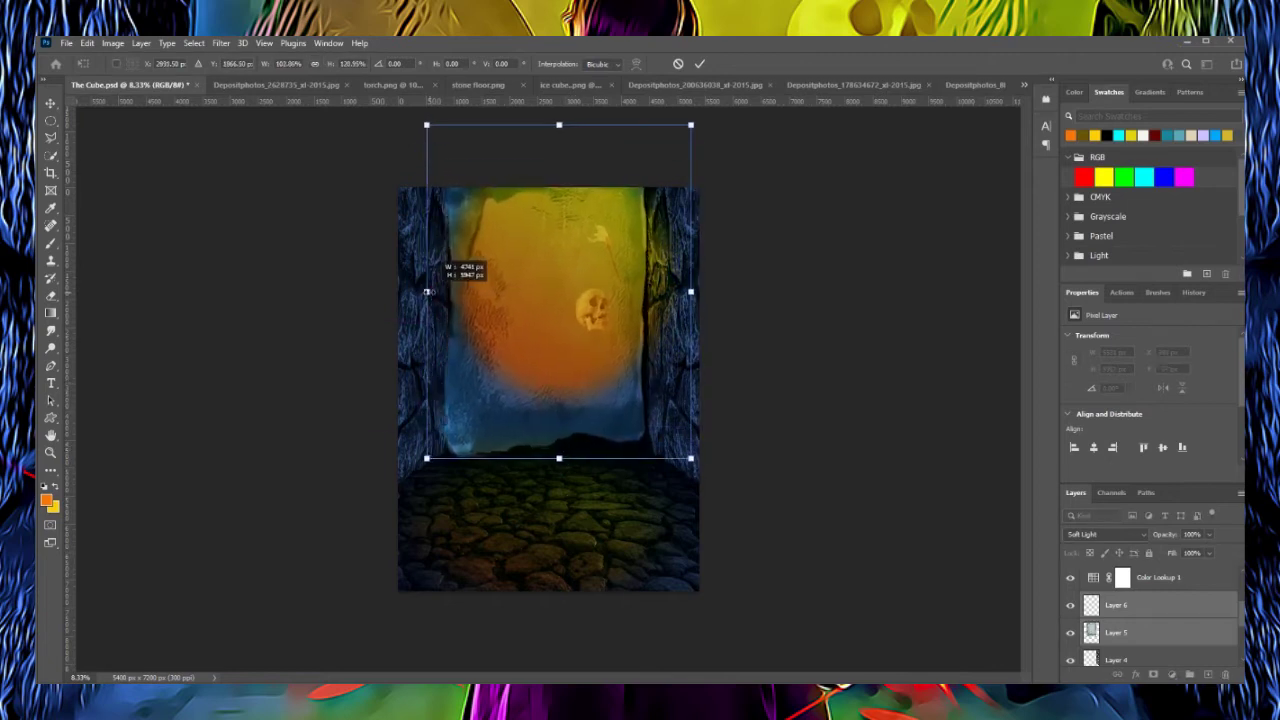
{"action": "left_click_drag", "start_coordinate": [691, 296], "coordinate": [706, 293]}
{"action": "left_click_drag", "start_coordinate": [565, 463], "coordinate": [565, 474]}
{"action": "key", "text": "Return"}
- Warp the ice panel's left edge, Gaussian-blur it, then switch to the warrior photo
{"action": "key", "text": "e"}
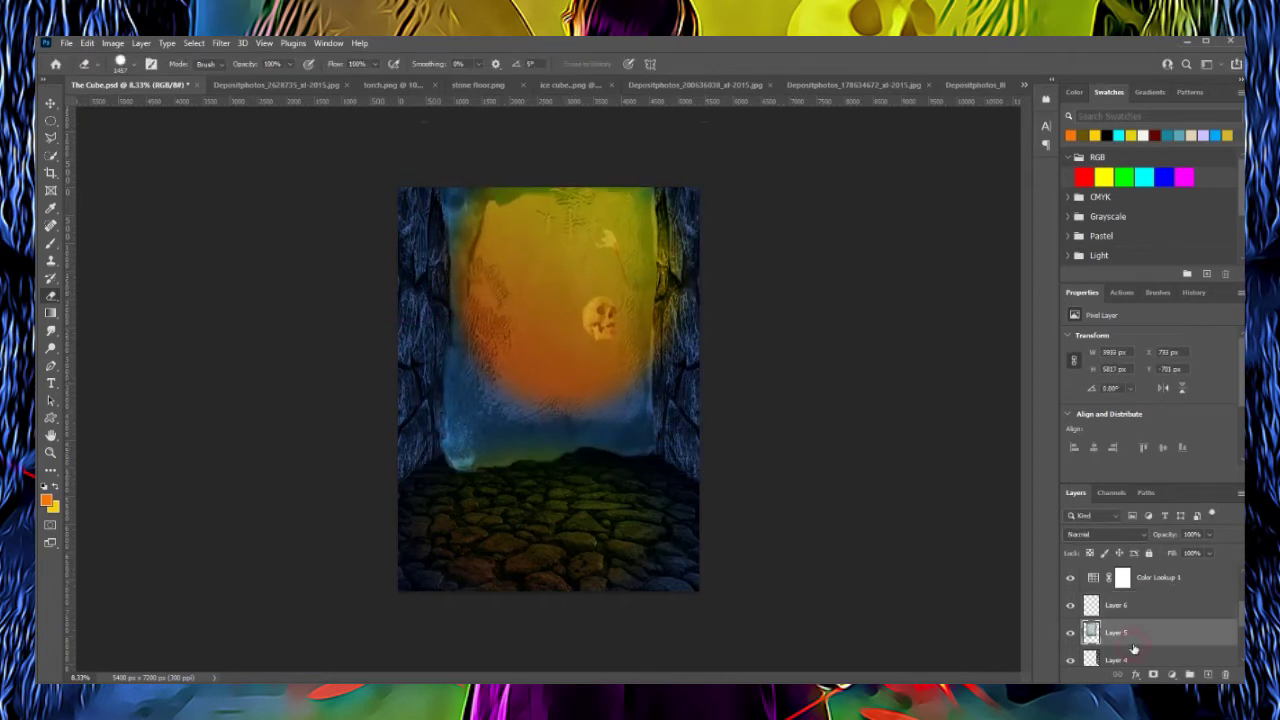
{"action": "left_click_drag", "start_coordinate": [437, 470], "coordinate": [441, 378]}
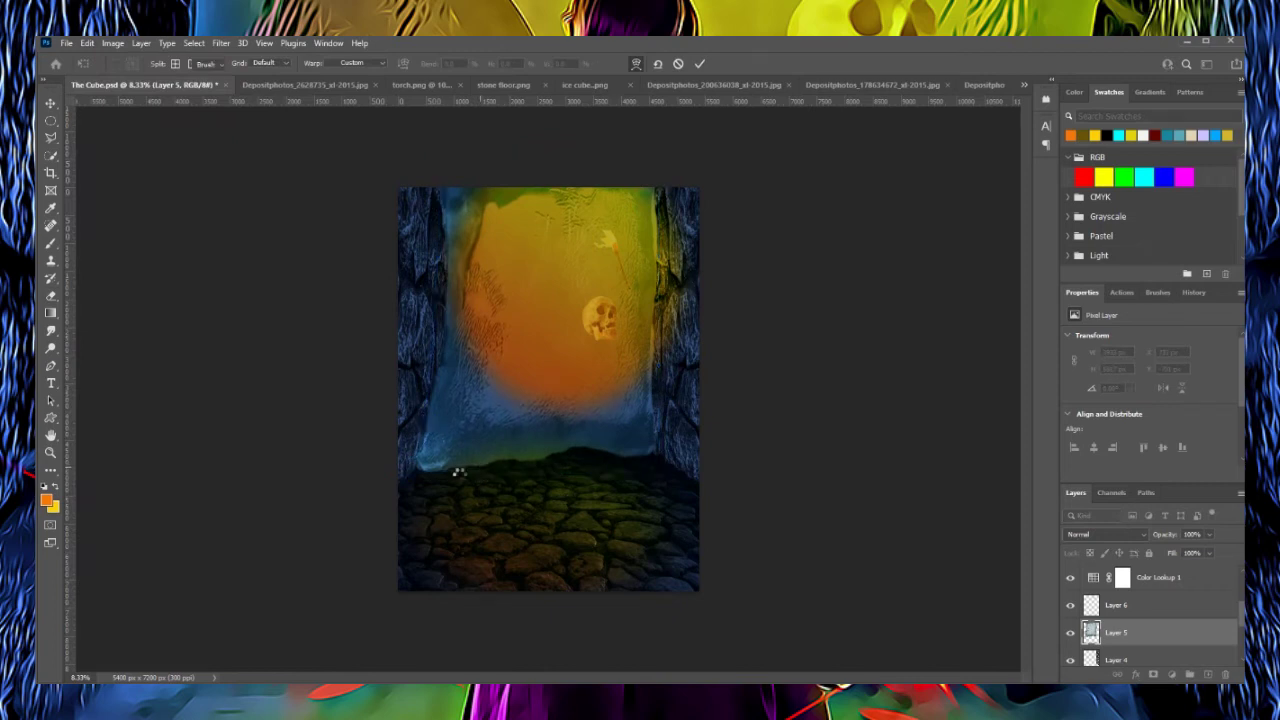
{"action": "key", "text": "Return"}
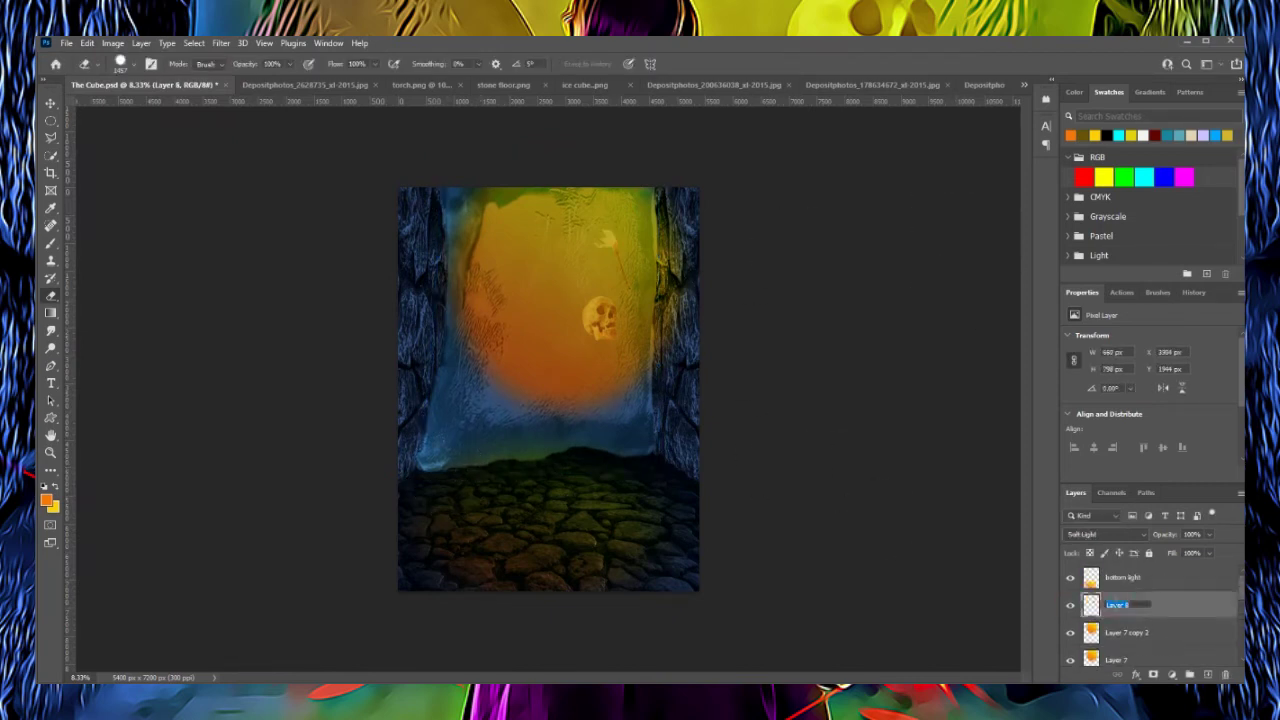
{"action": "left_click", "coordinate": [221, 43]}
{"action": "left_click", "coordinate": [250, 53]}
{"action": "left_click", "coordinate": [1088, 140]}
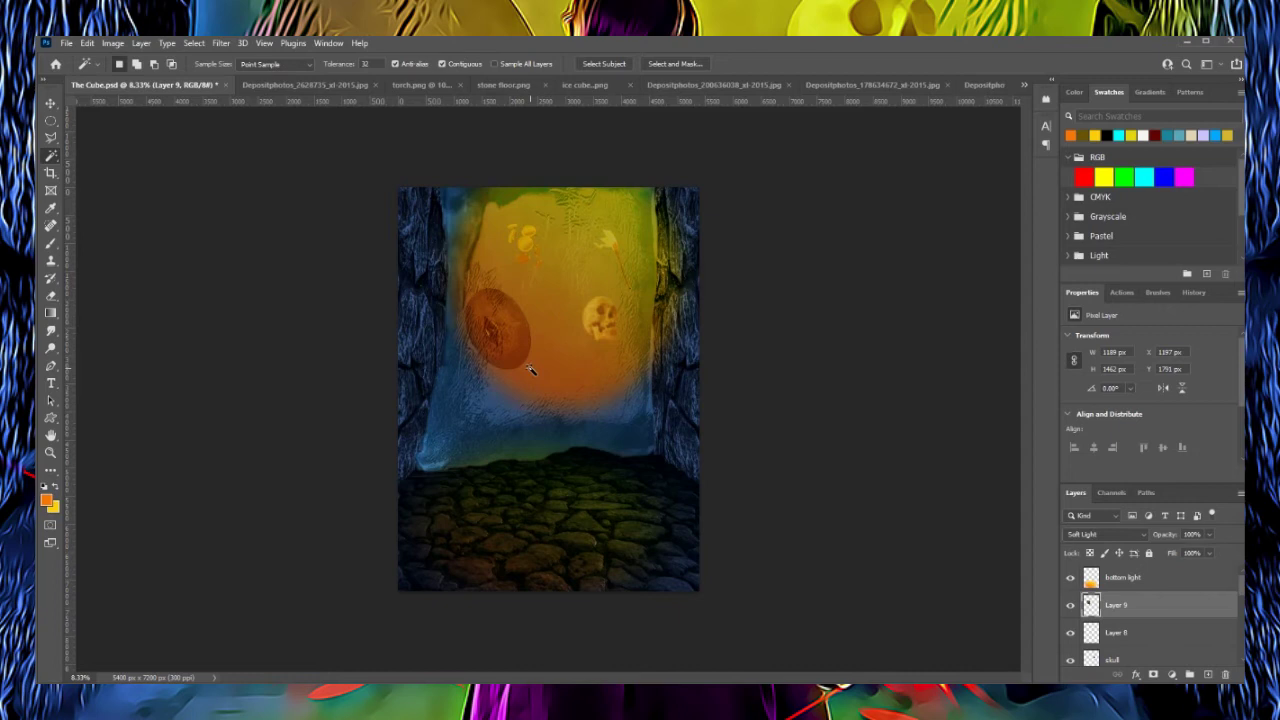
{"action": "left_click", "coordinate": [697, 89]}
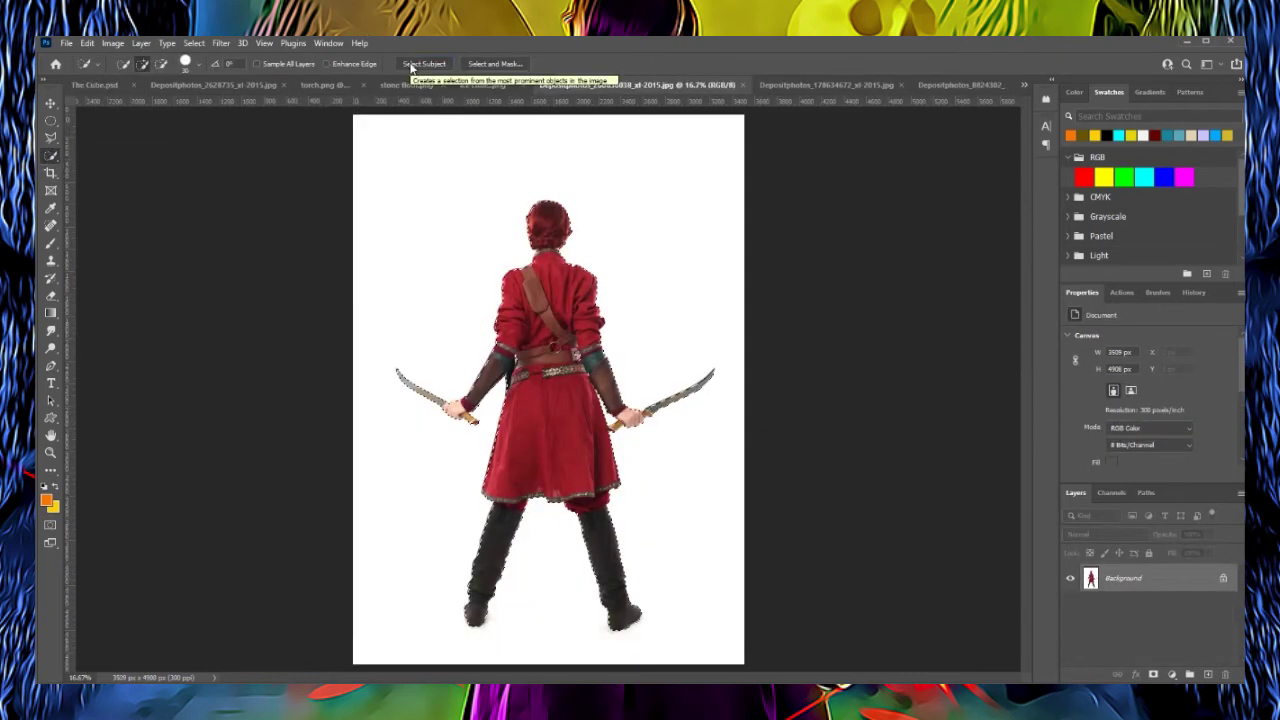
- Paste and scale the warrior before the portal, above bottom light, at brightness -40
{"action": "left_click", "coordinate": [85, 86]}
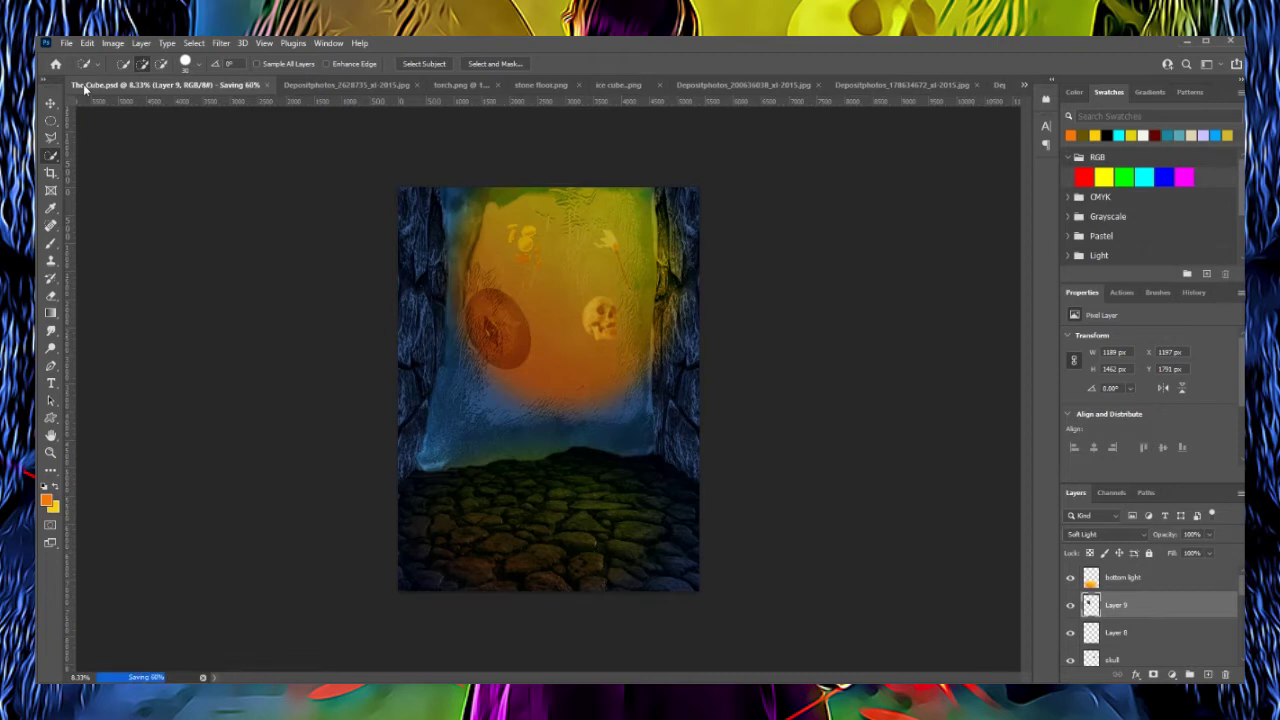
{"action": "key", "text": "ctrl+v"}
{"action": "key", "text": "ctrl+t"}
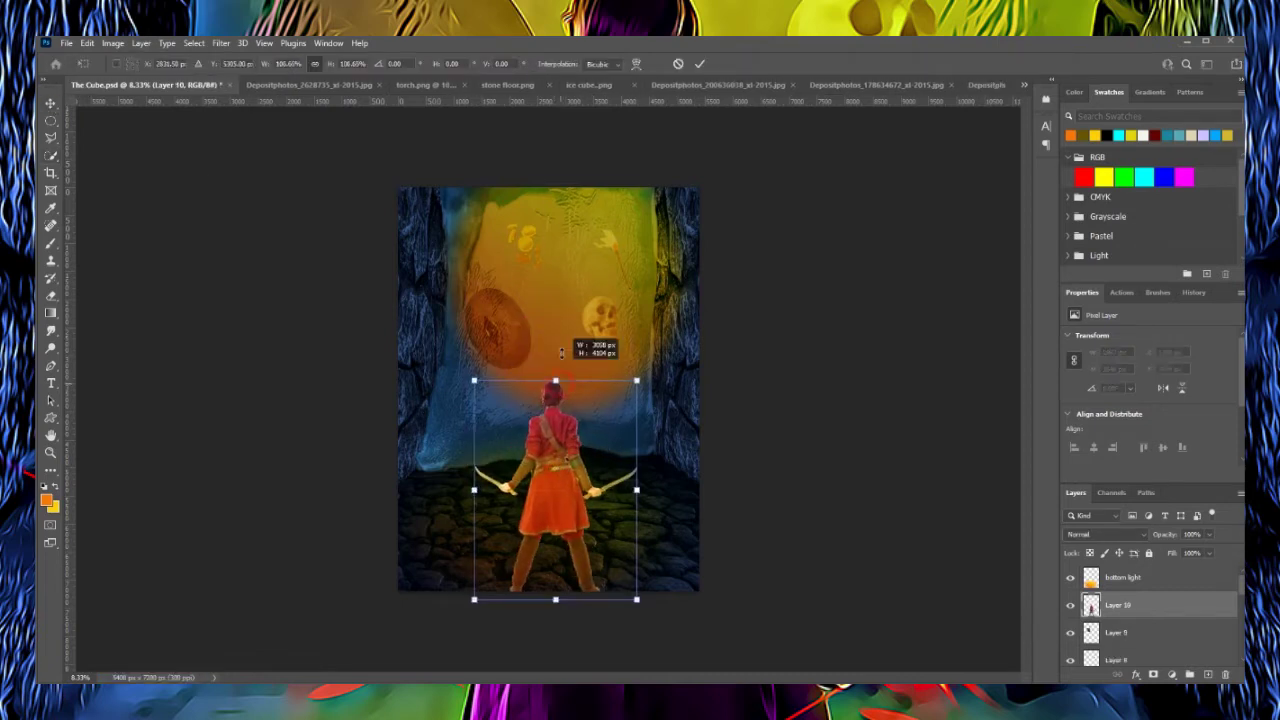
{"action": "left_click_drag", "start_coordinate": [634, 372], "coordinate": [603, 428]}
{"action": "key", "text": "Return"}
{"action": "key", "text": "ctrl+bracketright"}
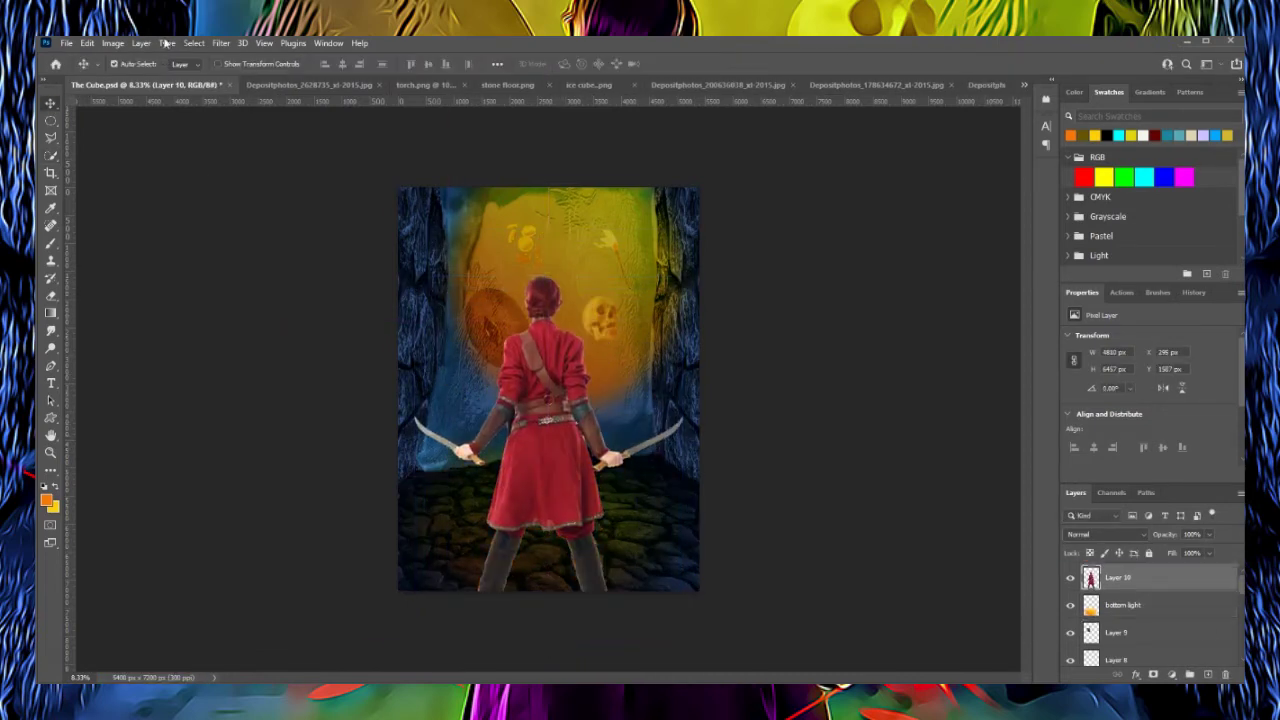
{"action": "left_click_drag", "start_coordinate": [823, 190], "coordinate": [809, 192]}
{"action": "left_click", "coordinate": [933, 180]}
- Switch to the flaming swords image
{"action": "left_click", "coordinate": [1024, 84]}
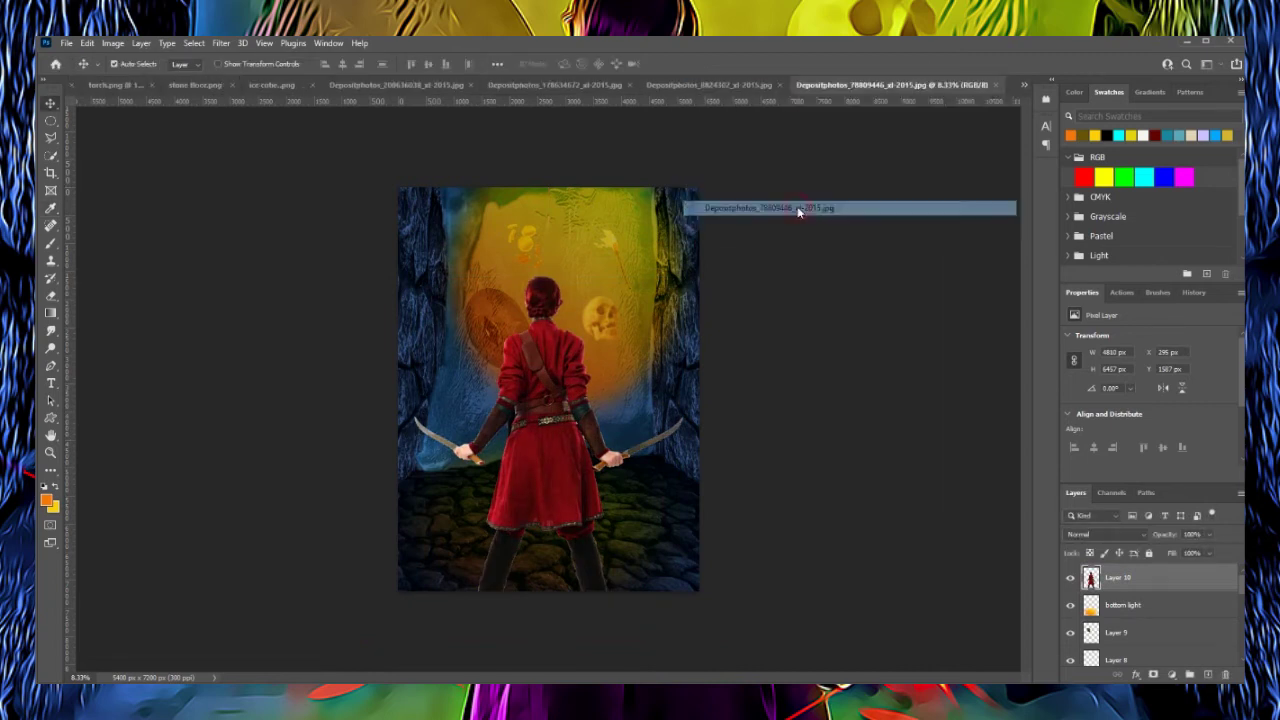
{"action": "left_click", "coordinate": [770, 207]}
{"action": "left_click", "coordinate": [1024, 84]}
{"action": "left_click", "coordinate": [836, 193]}
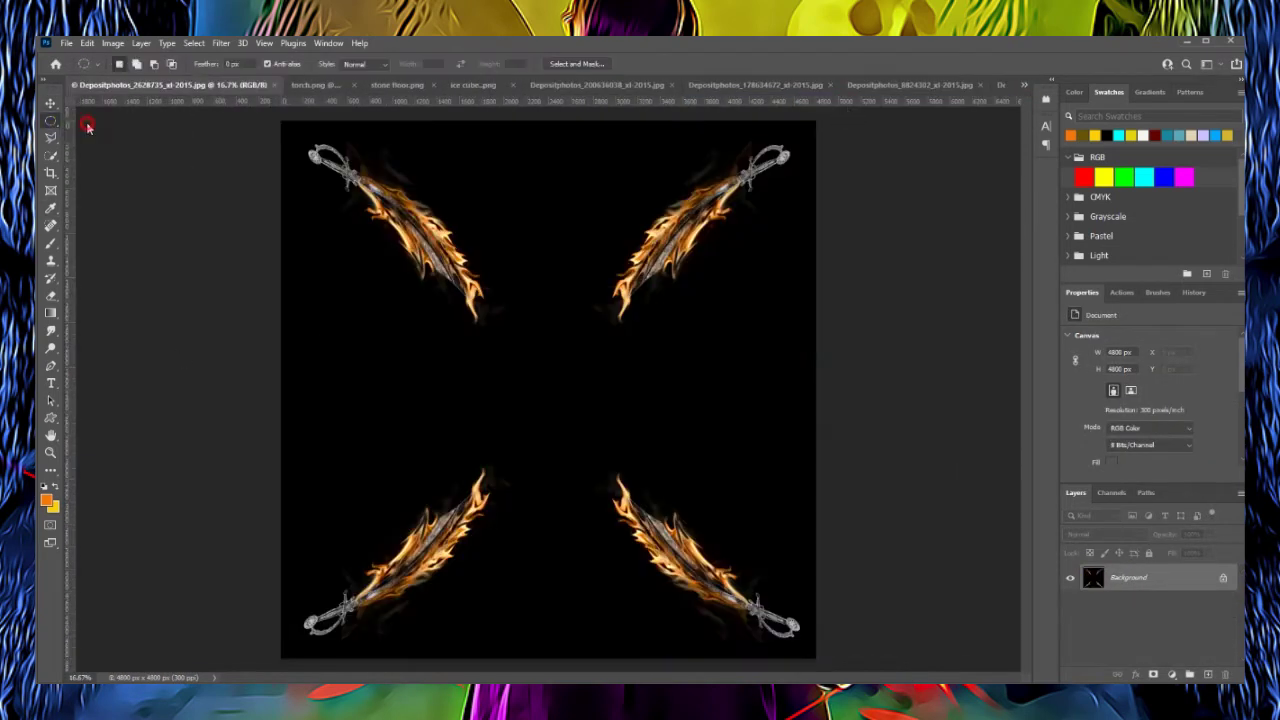
- Copy the flaming sword into The Cube and position it over the right-hand blade
{"action": "key", "text": "ctrl+c"}
{"action": "left_click", "coordinate": [1024, 84]}
{"action": "left_click", "coordinate": [790, 100]}
{"action": "key", "text": "ctrl+v"}
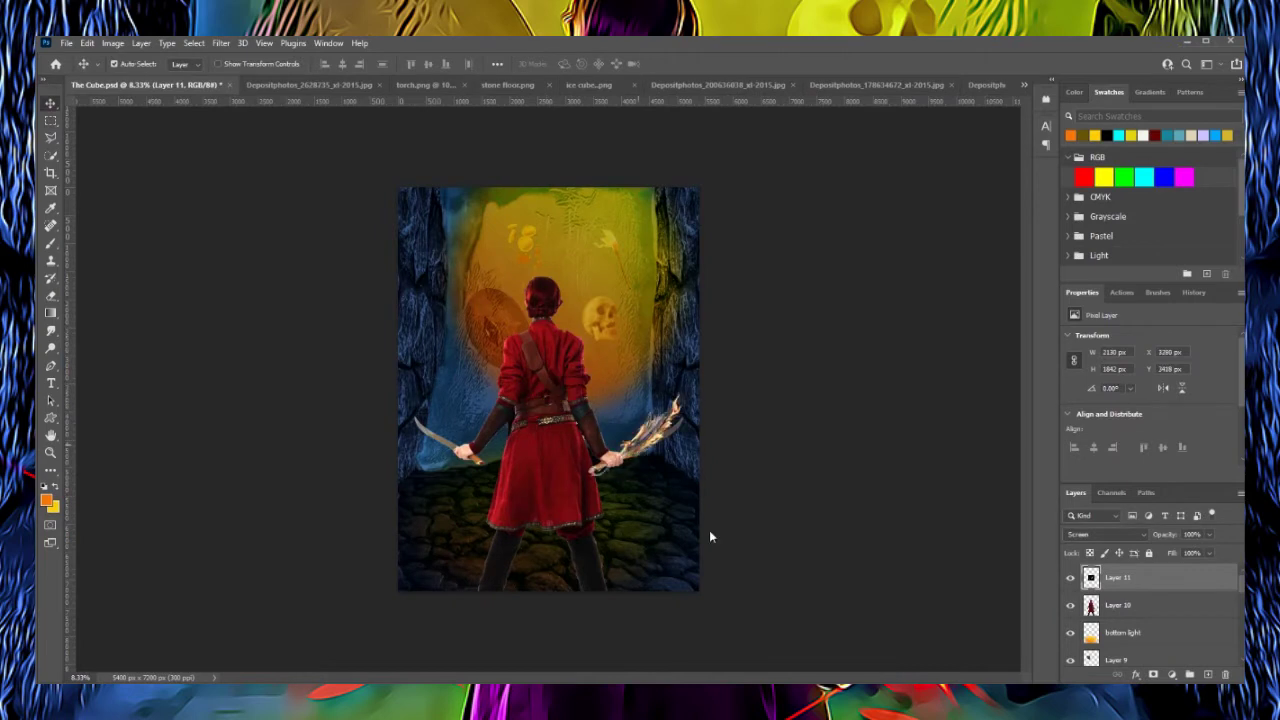
{"action": "left_click", "coordinate": [708, 534]}
{"action": "key", "text": "v"}
{"action": "left_click_drag", "start_coordinate": [597, 403], "coordinate": [627, 328]}
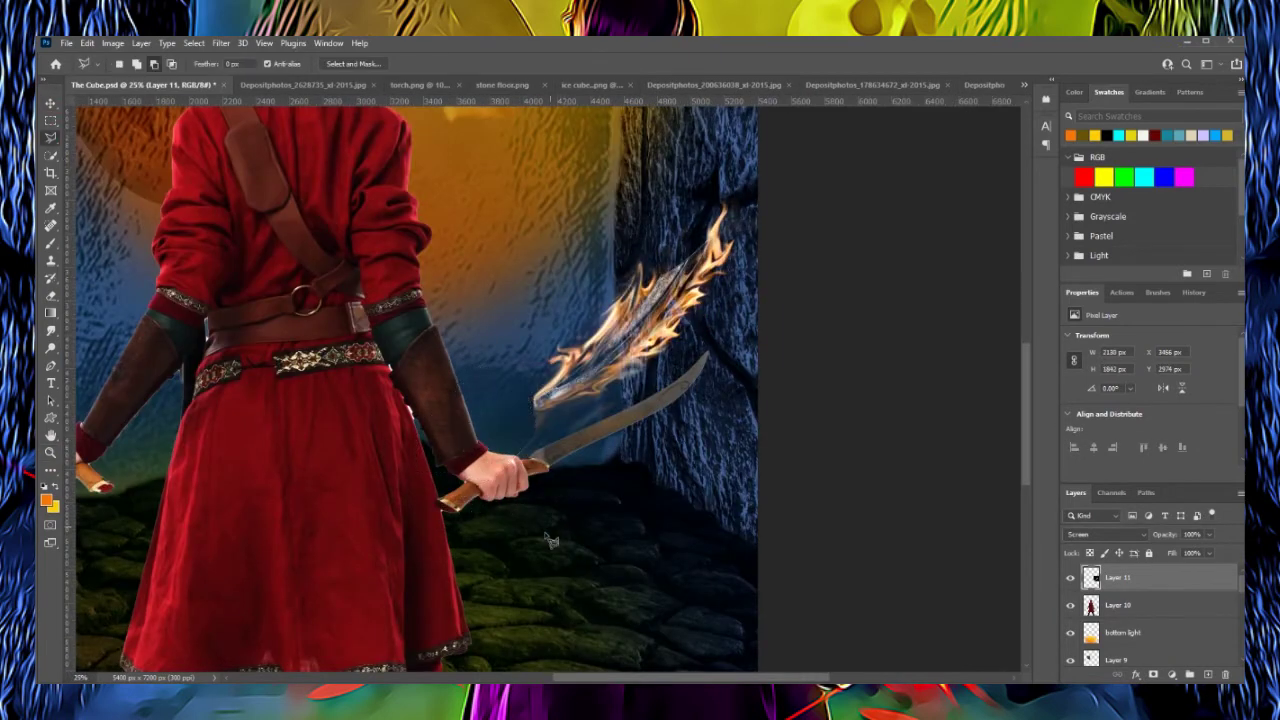
{"action": "left_click_drag", "start_coordinate": [551, 541], "coordinate": [551, 601]}
- Warp the flame along the sword's curve and set a 111 eraser to trim excess
{"action": "left_click", "coordinate": [87, 43]}
{"action": "left_click", "coordinate": [300, 455]}
{"action": "left_click_drag", "start_coordinate": [553, 458], "coordinate": [680, 398]}
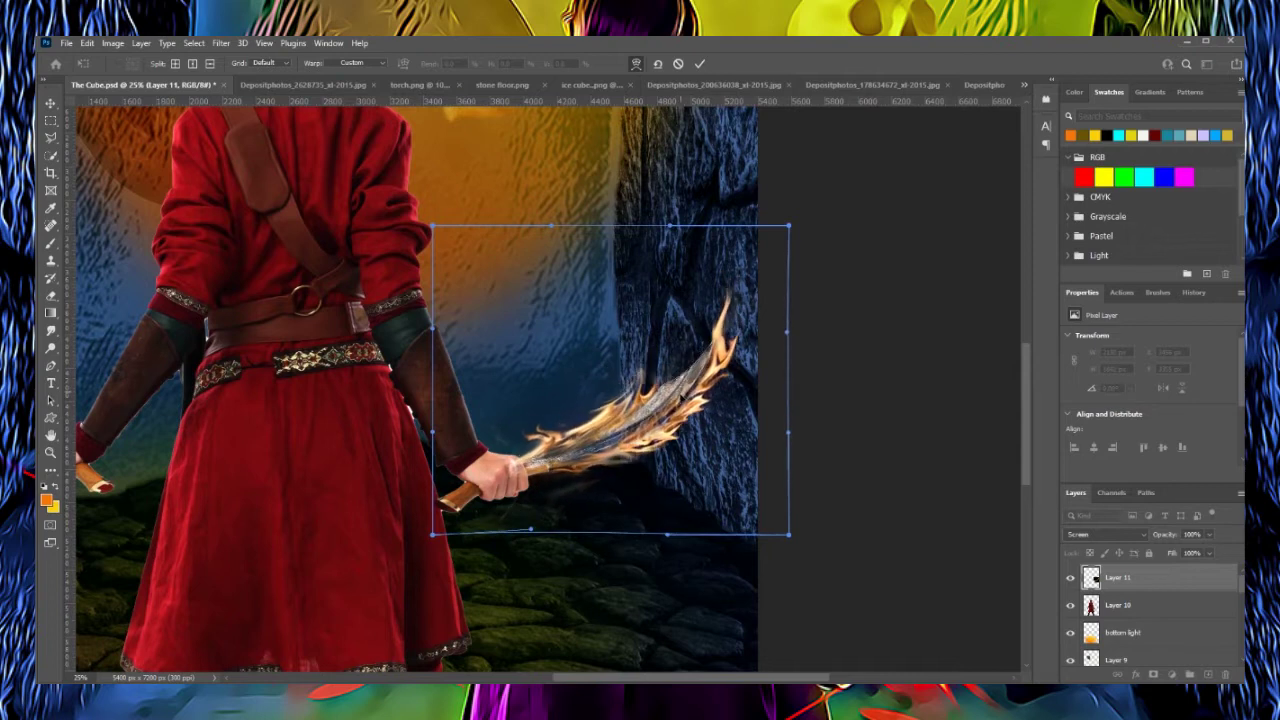
{"action": "key", "text": "Return"}
{"action": "key", "text": "e"}
{"action": "key", "text": "ctrl+plus"}
{"action": "left_click", "coordinate": [120, 63]}
{"action": "left_click", "coordinate": [515, 490]}
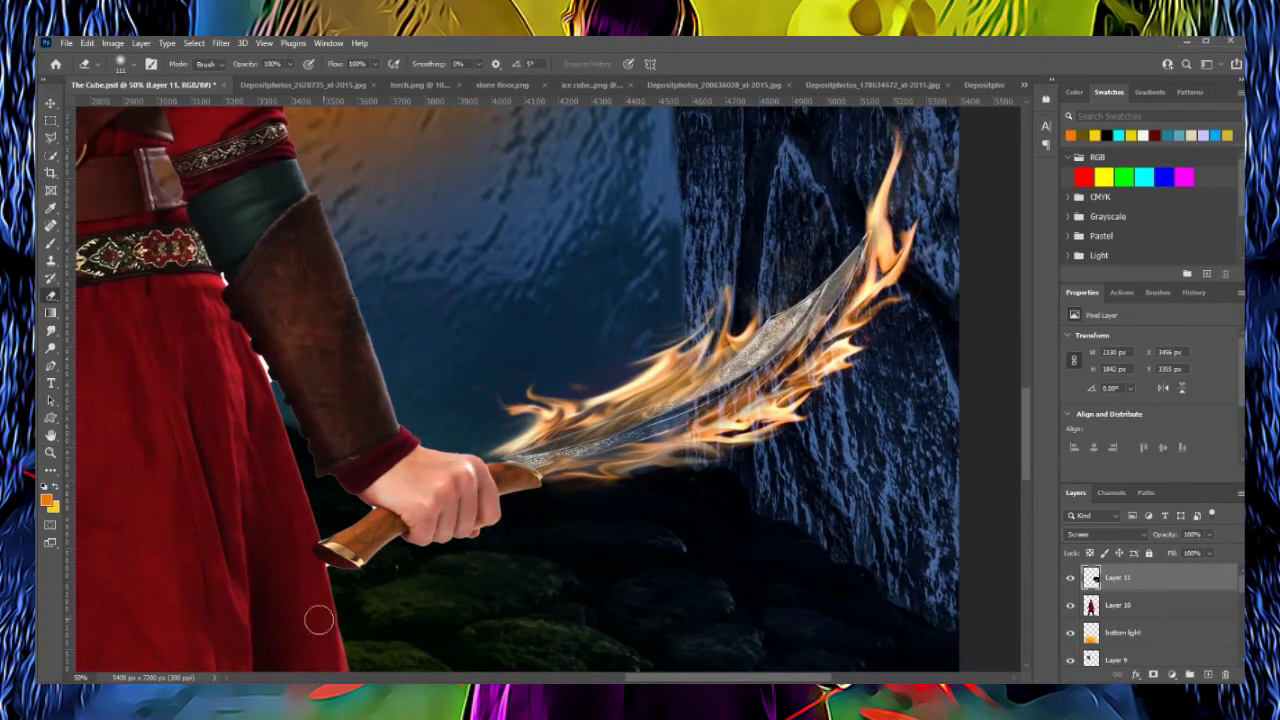
- Duplicate the flaming sword layer and nudge the copy slightly for a brighter flame
{"action": "left_click", "coordinate": [141, 43]}
{"action": "key", "text": "Return"}
{"action": "left_click", "coordinate": [141, 43]}
{"action": "left_click", "coordinate": [209, 529]}
{"action": "key", "text": "v"}
{"action": "left_click_drag", "start_coordinate": [586, 423], "coordinate": [560, 458]}
{"action": "key", "text": "Right"}
{"action": "key", "text": "Right"}
{"action": "key", "text": "Right"}
{"action": "key", "text": "Up"}
{"action": "key", "text": "Up"}
{"action": "key", "text": "Up"}
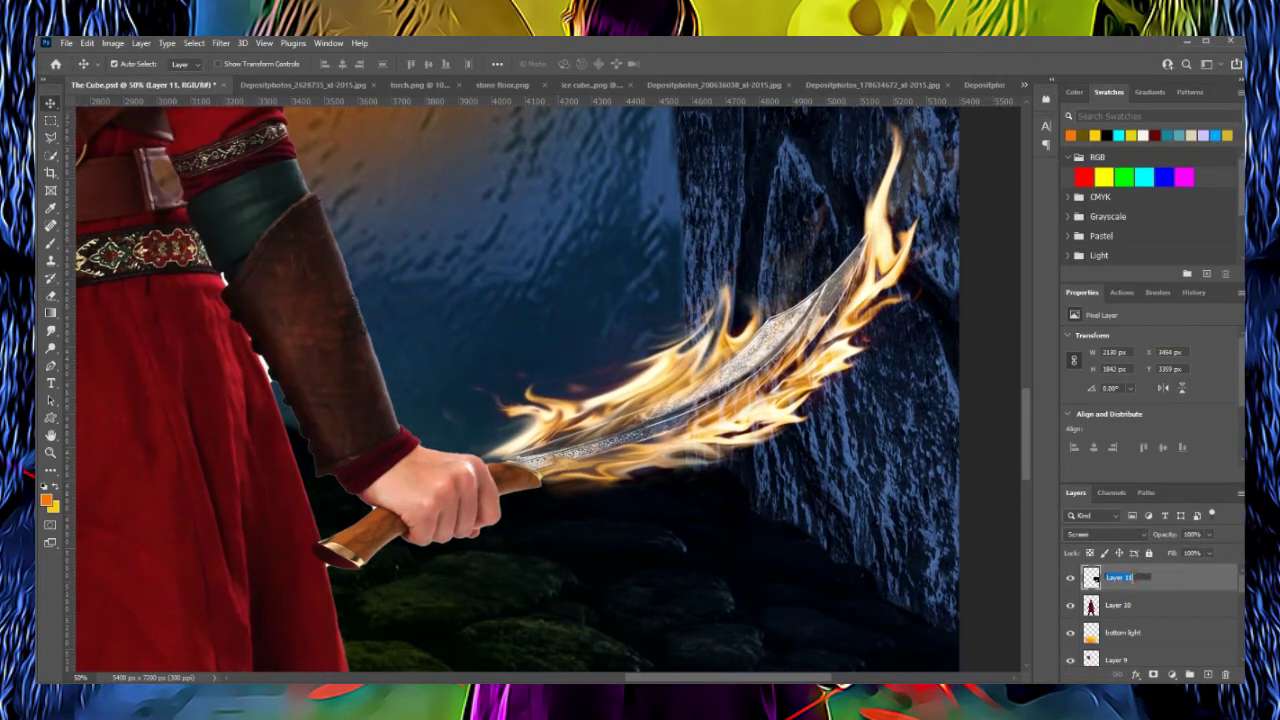
- Duplicate the right flame and flip the copy horizontally
{"action": "key", "text": "ctrl+j"}
{"action": "key", "text": "ctrl+t"}
{"action": "left_click", "coordinate": [87, 43]}
{"action": "left_click", "coordinate": [275, 562]}
{"action": "key", "text": "ctrl+minus"}
{"action": "key", "text": "ctrl+minus"}
{"action": "key", "text": "ctrl+minus"}
- Move the mirrored flame to the left hand, scaling and rotating it onto the blade
{"action": "left_click_drag", "start_coordinate": [601, 348], "coordinate": [298, 357]}
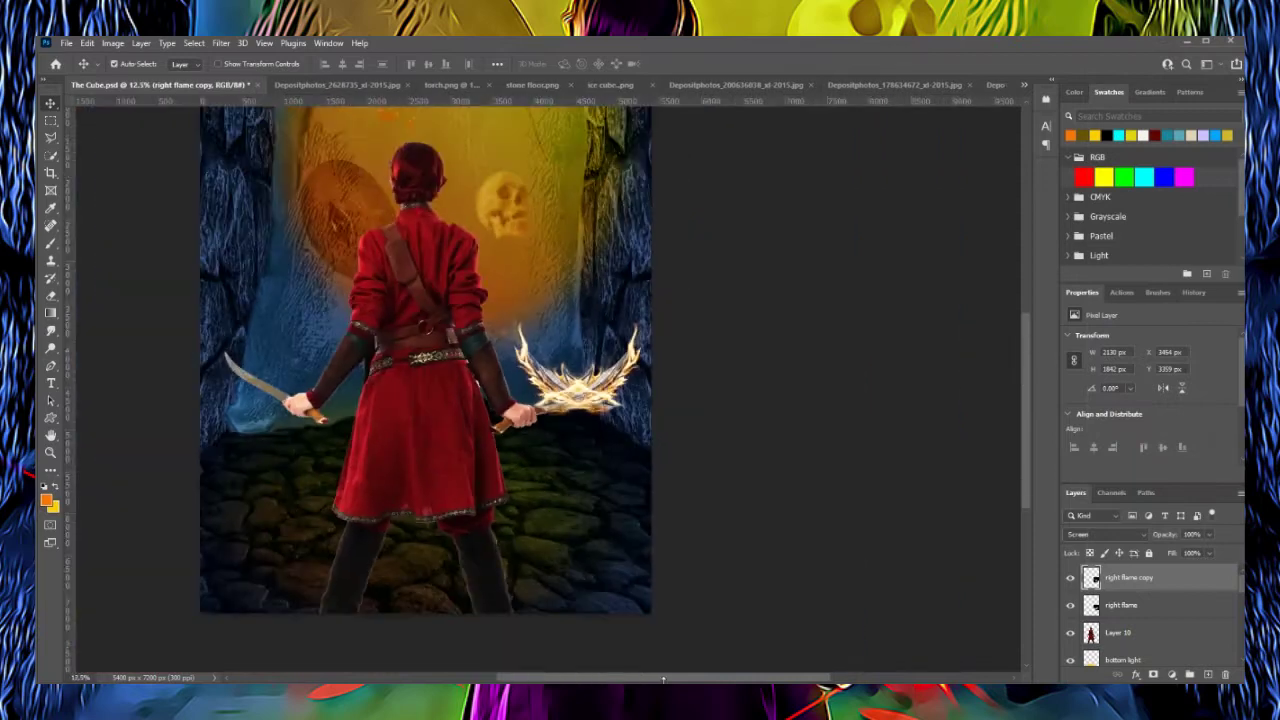
{"action": "key", "text": "ctrl+plus"}
{"action": "key", "text": "ctrl+plus"}
{"action": "key", "text": "ctrl+plus"}
{"action": "mouse_move", "coordinate": [560, 330]}
{"action": "left_mouse_down"}
{"action": "mouse_move", "coordinate": [424, 290]}
{"action": "mouse_move", "coordinate": [400, 330]}
{"action": "left_mouse_up"}
{"action": "key", "text": "Return"}
- Add an Overlay-mode Color Overlay to the right flame and pick its colour
{"action": "key", "text": "z"}
{"action": "left_click_drag", "start_coordinate": [460, 410], "coordinate": [540, 410]}
{"action": "key", "text": "ctrl+minus"}
{"action": "key", "text": "ctrl+minus"}
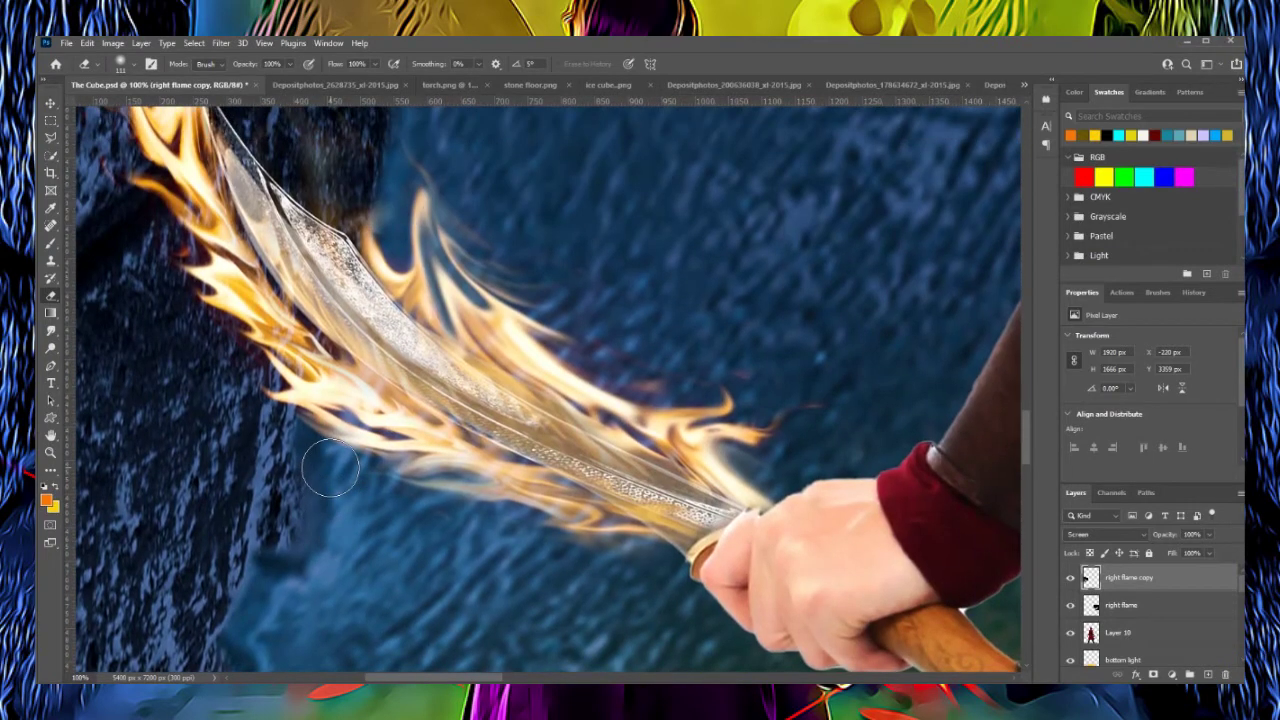
{"action": "key", "text": "ctrl+minus"}
{"action": "key", "text": "ctrl+minus"}
{"action": "key", "text": "ctrl+minus"}
{"action": "key", "text": "ctrl+minus"}
{"action": "key", "text": "ctrl+minus"}
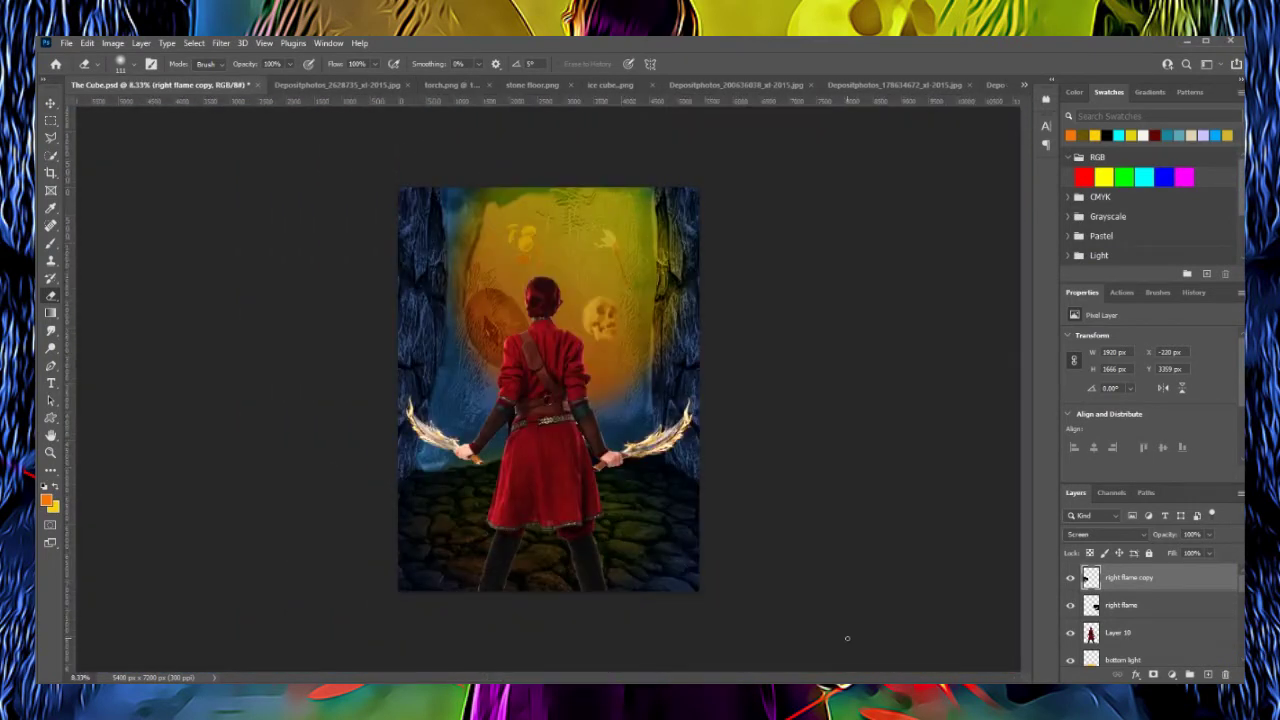
{"action": "left_click", "coordinate": [330, 330]}
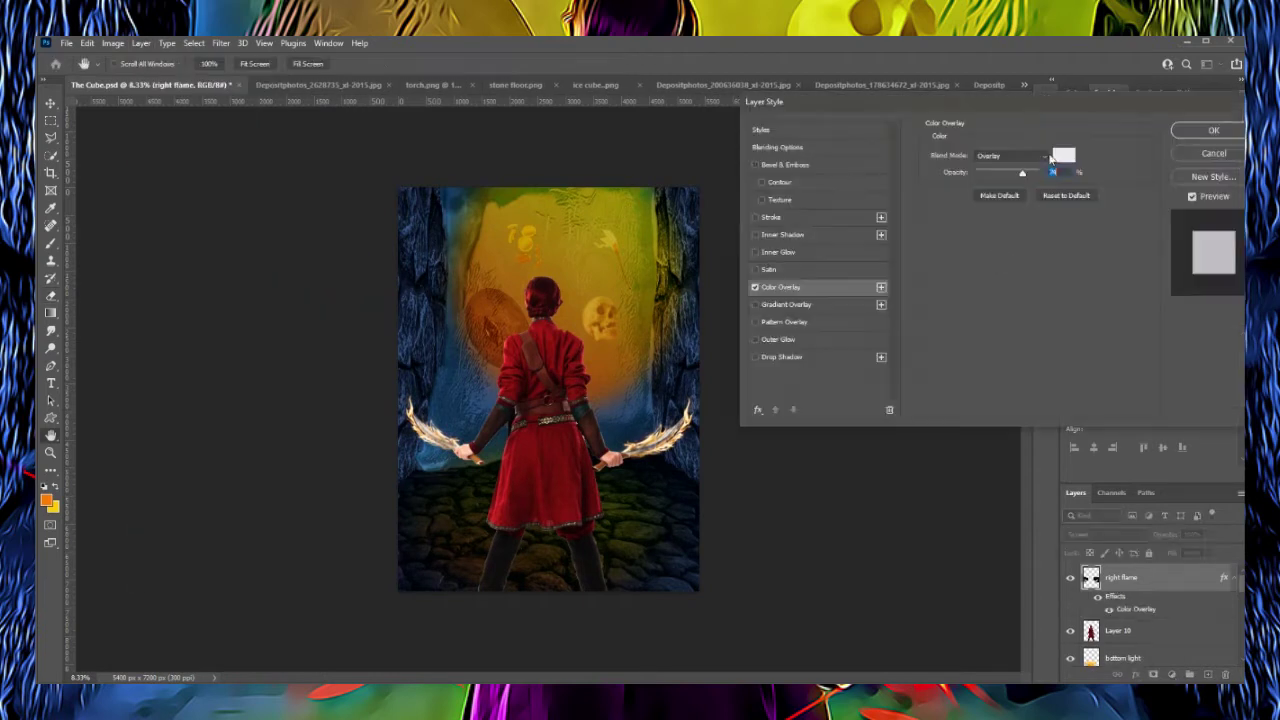
{"action": "left_click", "coordinate": [1057, 163]}
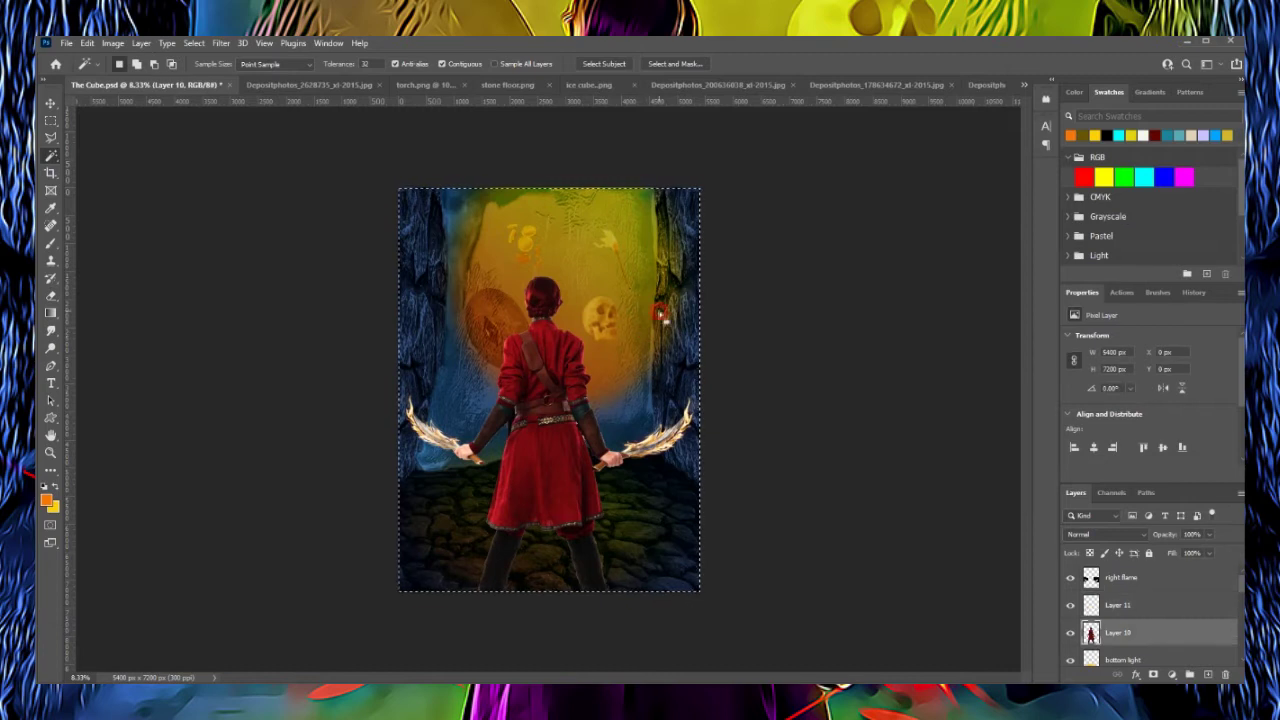
- Paint dark black shading on the warrior's jacket back
{"action": "key", "text": "b"}
{"action": "left_click", "coordinate": [120, 64]}
{"action": "left_click_drag", "start_coordinate": [540, 342], "coordinate": [557, 378]}
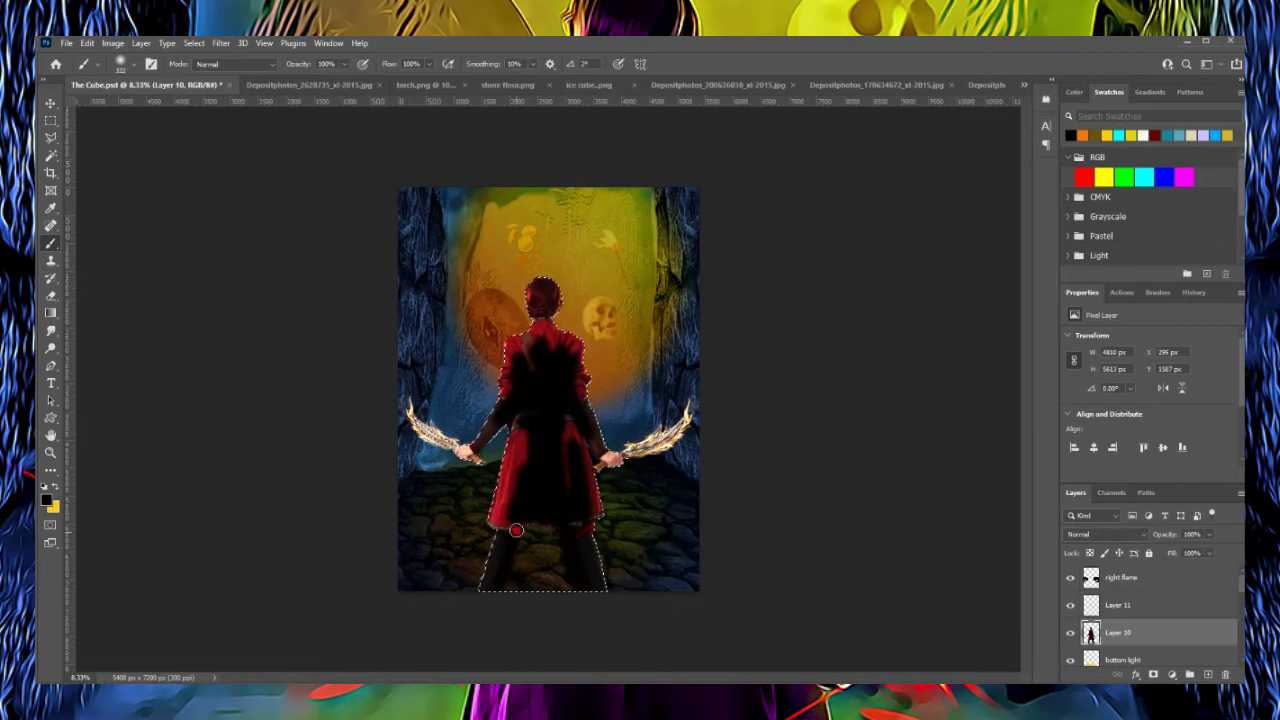
{"action": "key", "text": "ctrl+d"}
- Within the warrior's outline, paint black over his coat and legs on Layer 11
{"action": "left_click", "coordinate": [1090, 632], "text": "ctrl"}
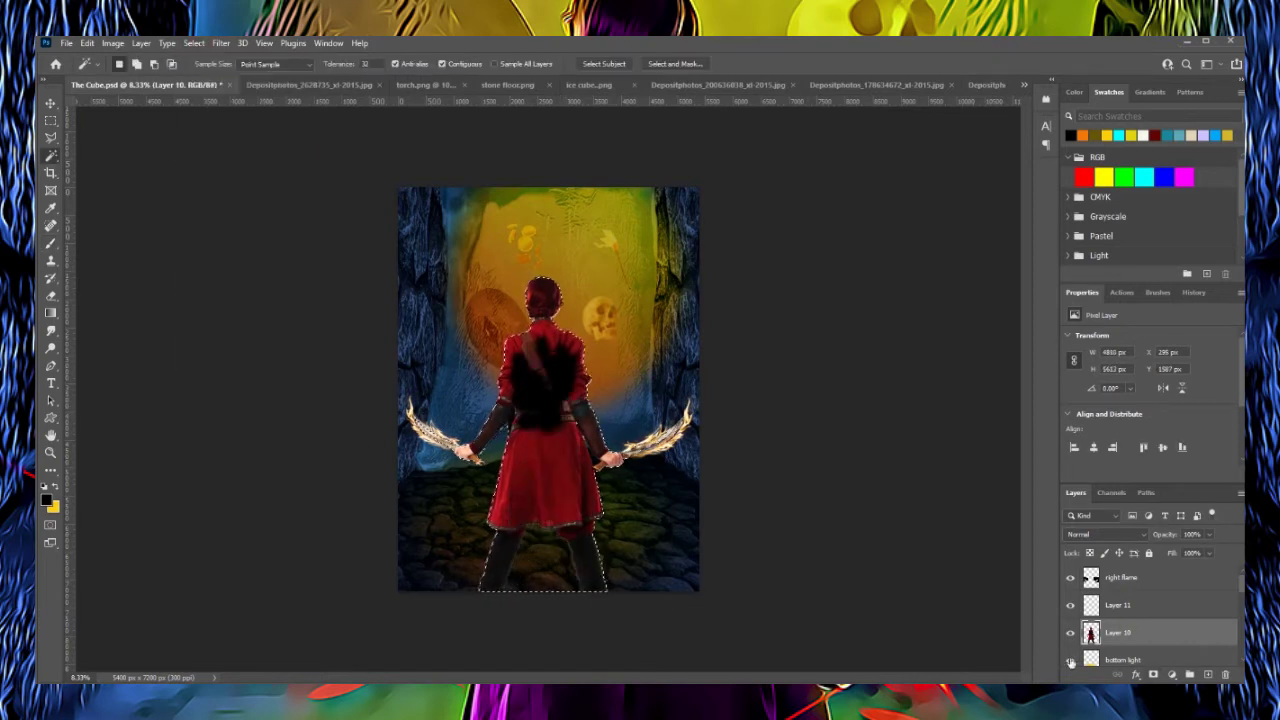
{"action": "left_click", "coordinate": [1117, 605]}
{"action": "left_click", "coordinate": [50, 243]}
{"action": "mouse_move", "coordinate": [528, 375]}
{"action": "left_mouse_down"}
{"action": "mouse_move", "coordinate": [540, 470]}
{"action": "mouse_move", "coordinate": [570, 470]}
{"action": "mouse_move", "coordinate": [580, 591]}
{"action": "mouse_move", "coordinate": [640, 543]}
{"action": "left_mouse_up"}
{"action": "key", "text": "ctrl+d"}
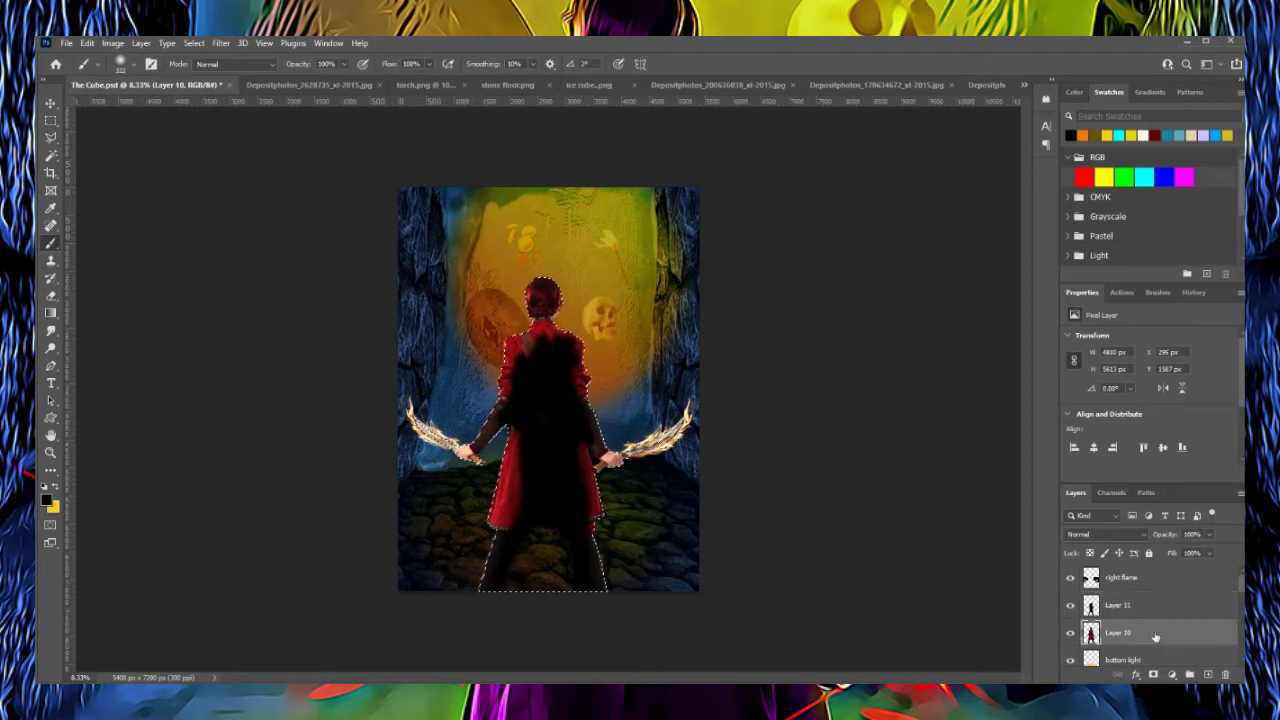
- Set Layer 11's blend mode to Soft Light
{"action": "key", "text": "w"}
{"action": "left_click", "coordinate": [1100, 534]}
{"action": "left_click", "coordinate": [1087, 537]}
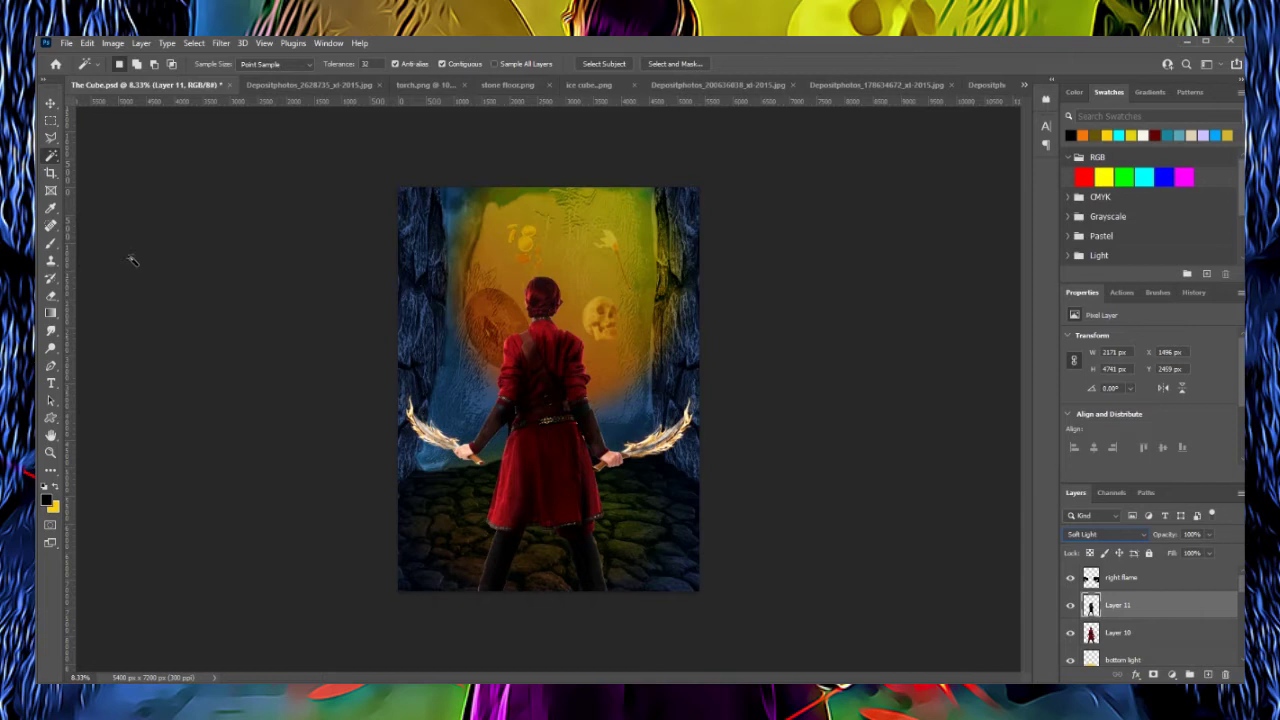
- Set Layer 12 to Screen, then try and cancel a perspective stretch on the floor
{"action": "scroll", "coordinate": [1157, 620], "scroll_direction": "down", "scroll_amount": 5}
{"action": "left_click", "coordinate": [1157, 627]}
{"action": "left_click", "coordinate": [1117, 597]}
{"action": "left_click", "coordinate": [1100, 534]}
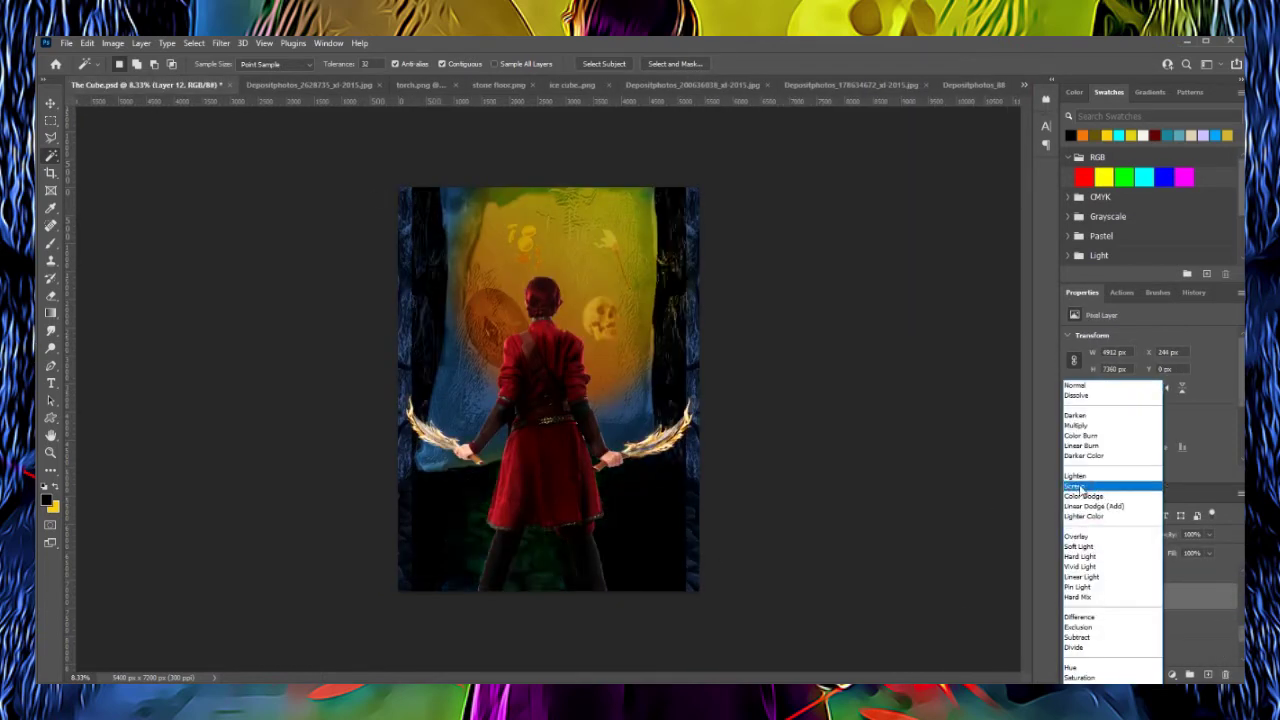
{"action": "left_click", "coordinate": [1100, 469]}
{"action": "key", "text": "ctrl+t"}
{"action": "mouse_move", "coordinate": [398, 591]}
{"action": "left_mouse_down"}
{"action": "mouse_move", "coordinate": [357, 580]}
{"action": "mouse_move", "coordinate": [243, 594]}
{"action": "left_mouse_up"}
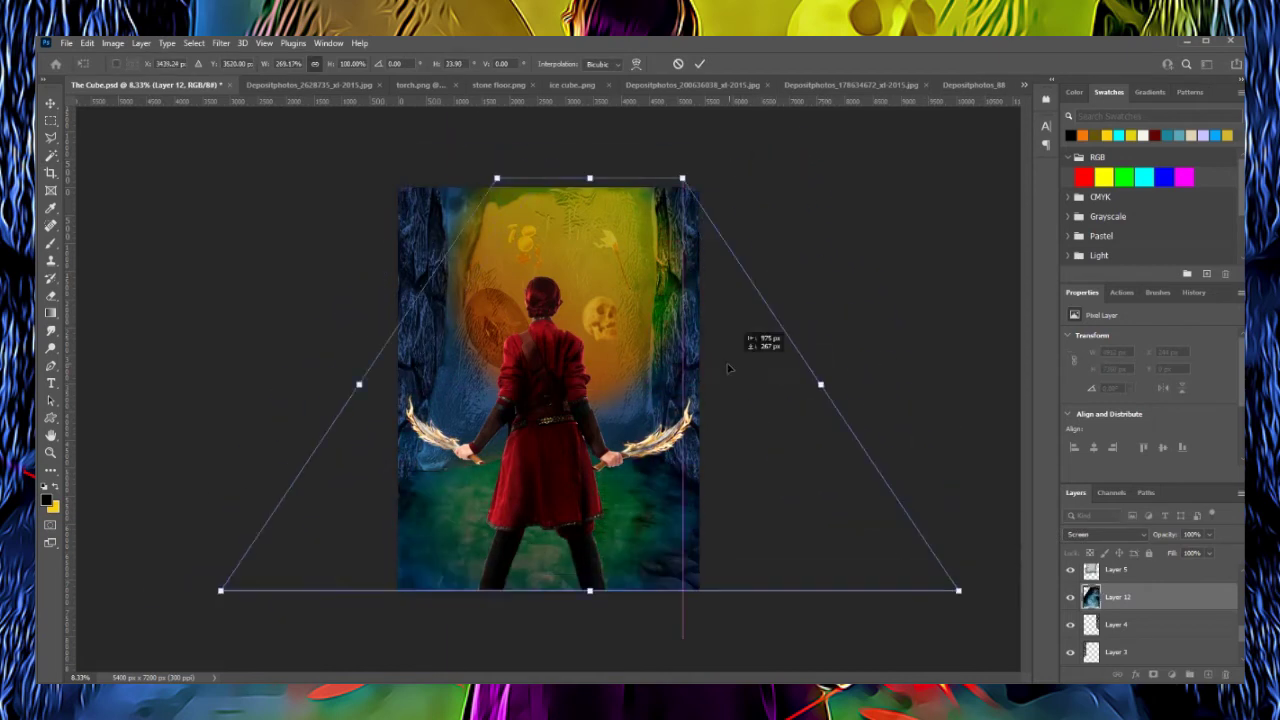
{"action": "key", "text": "Escape"}
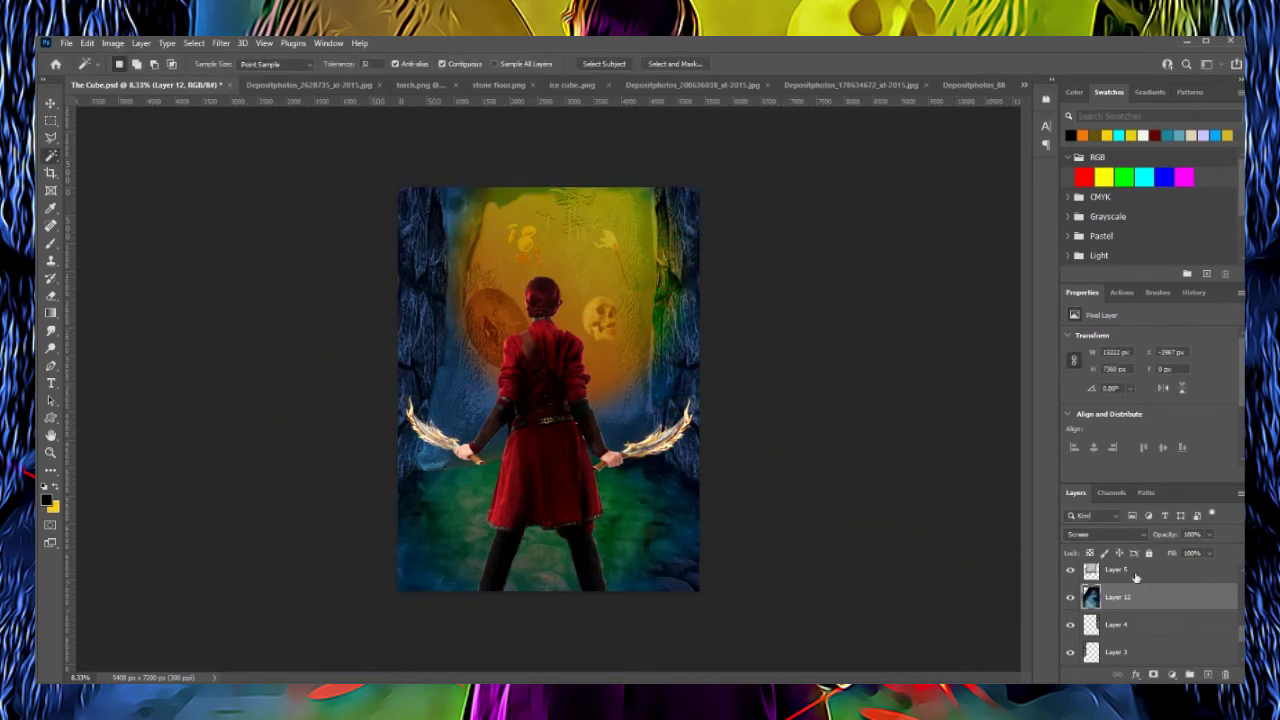
- Apply Black & White to the floor, then duplicate Layer 12 and rotate the copy about 92°
{"action": "left_click", "coordinate": [112, 43]}
{"action": "key", "text": "Return"}
{"action": "right_click", "coordinate": [1152, 597]}
{"action": "left_click", "coordinate": [1130, 150]}
{"action": "left_click", "coordinate": [737, 209]}
{"action": "key", "text": "ctrl+t"}
{"action": "left_click_drag", "start_coordinate": [985, 170], "coordinate": [523, 280]}
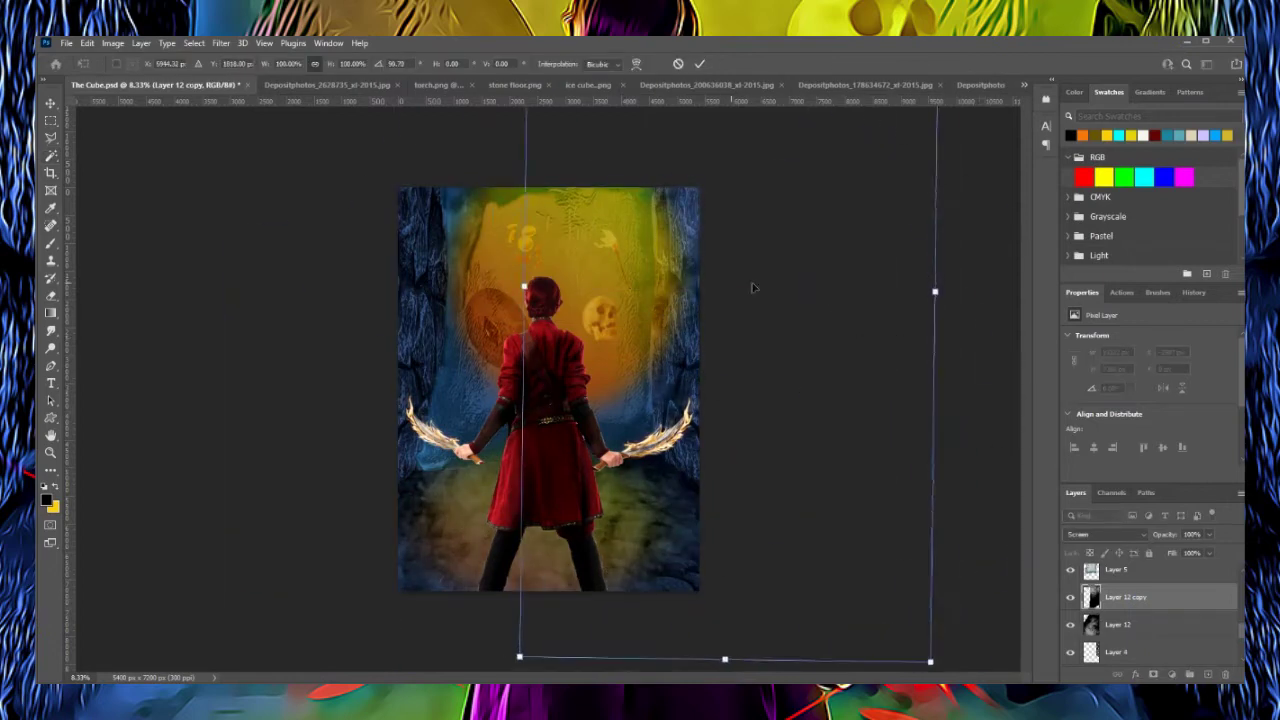
{"action": "key", "text": "Return"}
- Merge the rotated copy down into Layer 12
{"action": "left_click", "coordinate": [52, 103]}
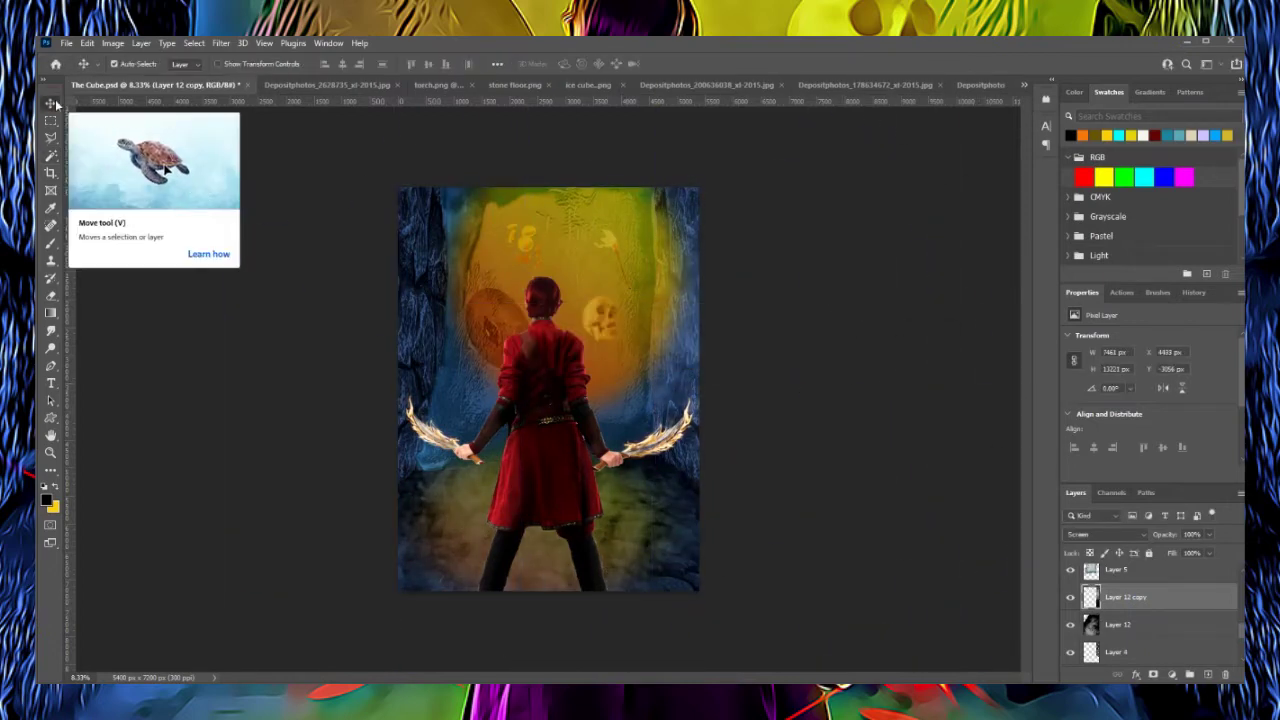
{"action": "key", "text": "ctrl+e"}
{"action": "left_click", "coordinate": [112, 43]}
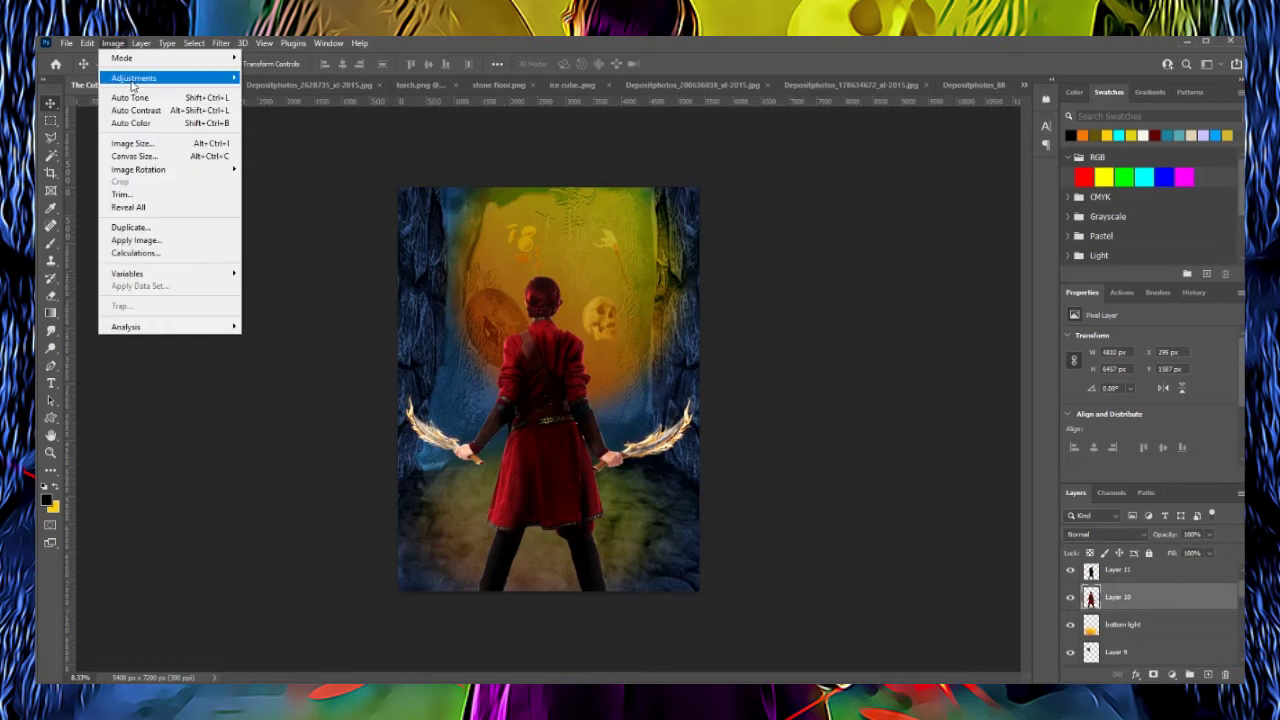
- Lower the warrior's brightness to -80 and place the cloud along the bottom as Layer 13
{"action": "left_click", "coordinate": [290, 77]}
{"action": "left_click_drag", "start_coordinate": [826, 196], "coordinate": [792, 196]}
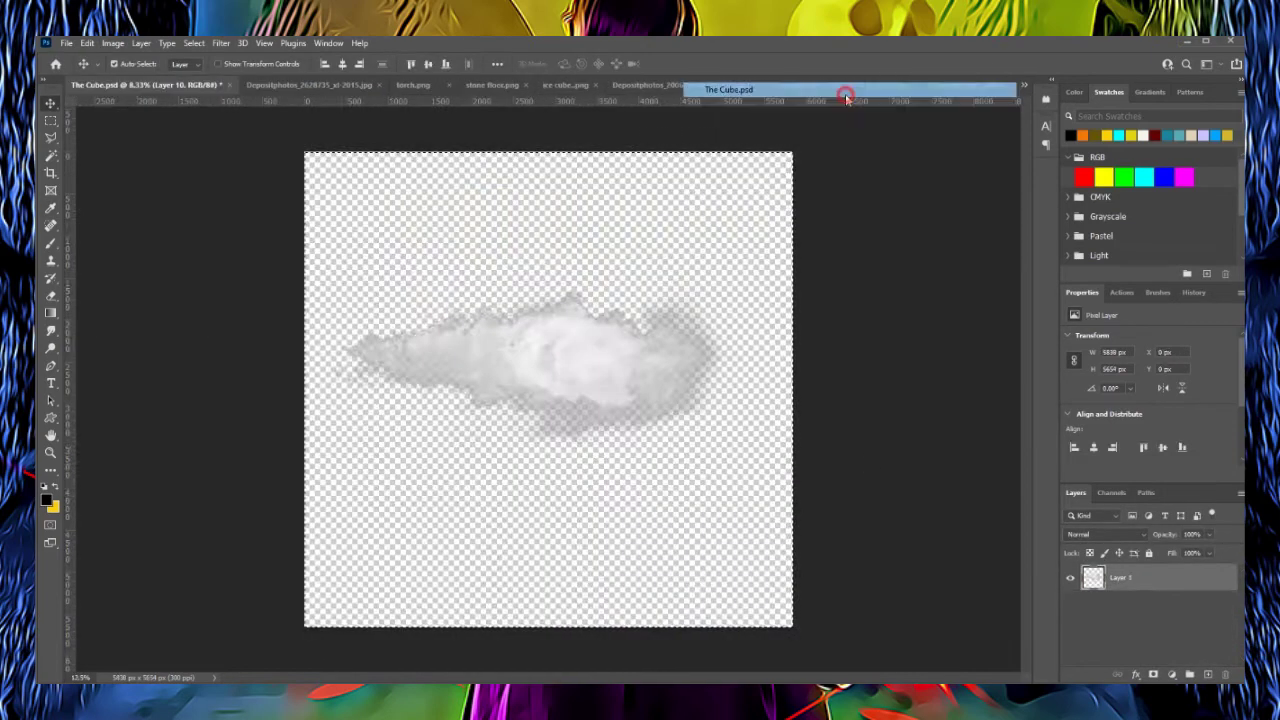
{"action": "key", "text": "Return"}
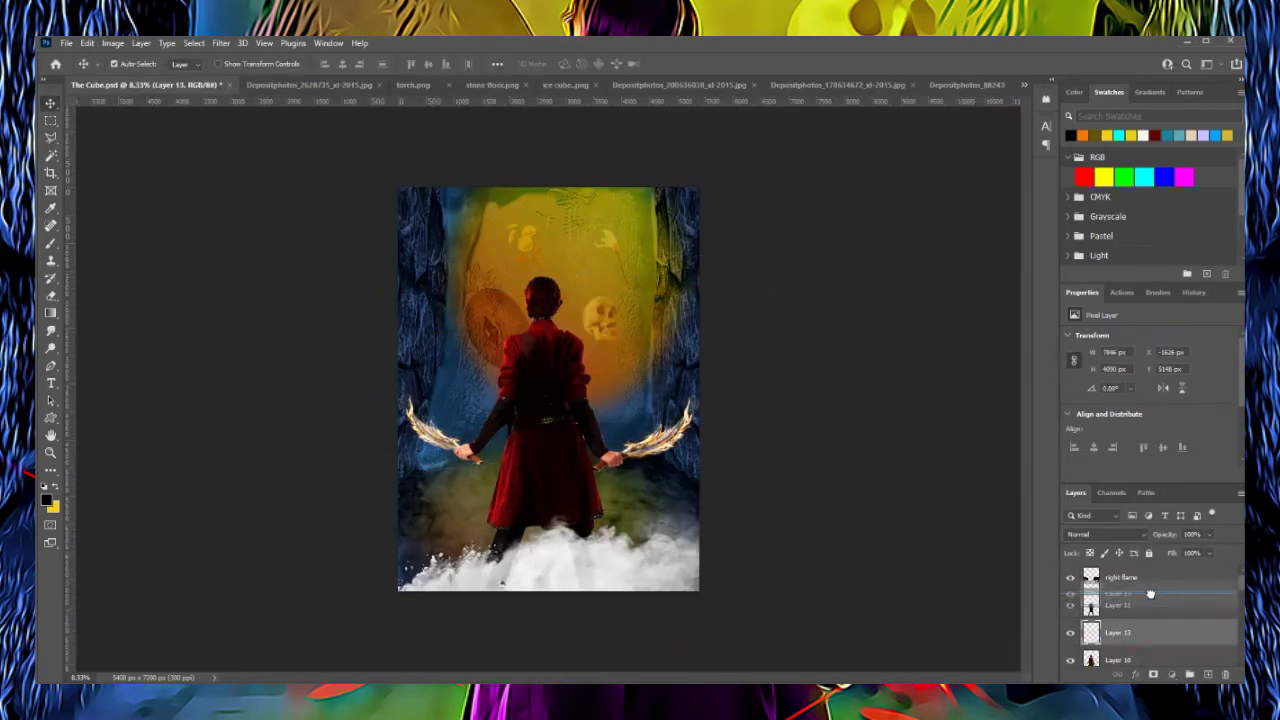
- Set the cloud layer to Subtract blending at 65% opacity
{"action": "left_click", "coordinate": [1105, 534]}
{"action": "left_click", "coordinate": [1125, 565]}
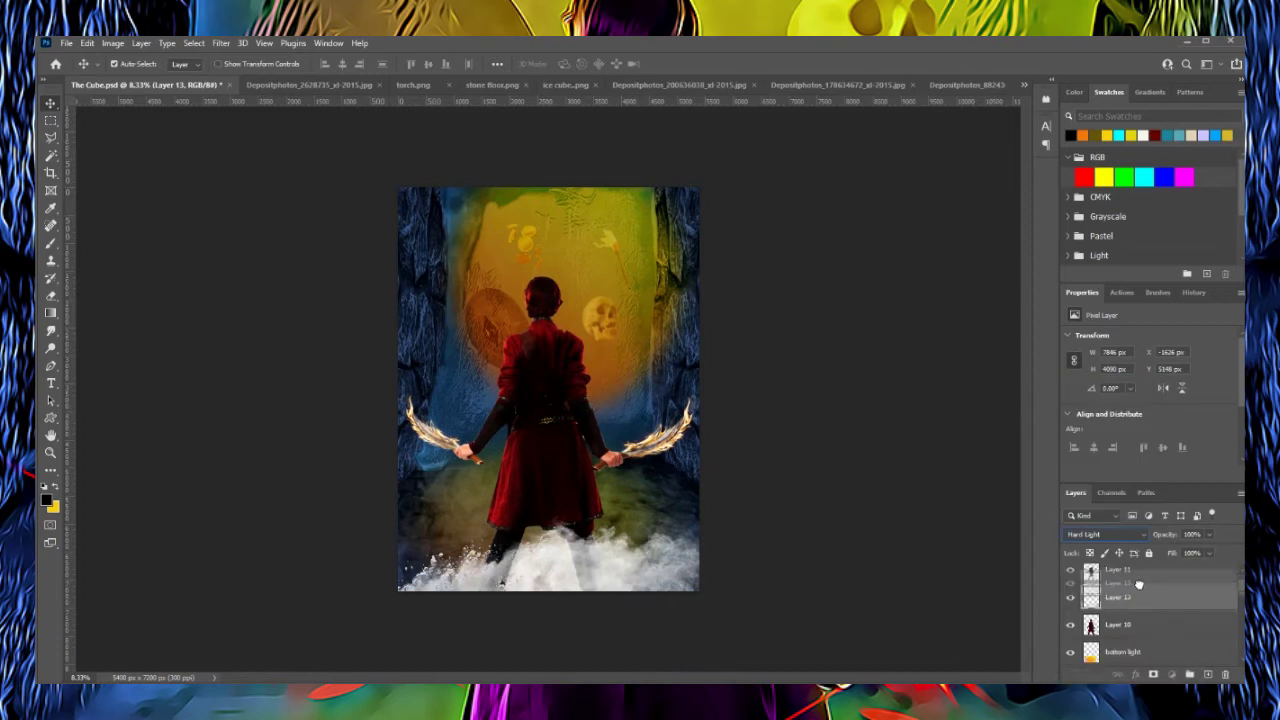
{"action": "left_click", "coordinate": [1105, 534]}
{"action": "left_click", "coordinate": [1077, 638]}
{"action": "left_click_drag", "start_coordinate": [1208, 534], "coordinate": [1176, 557]}
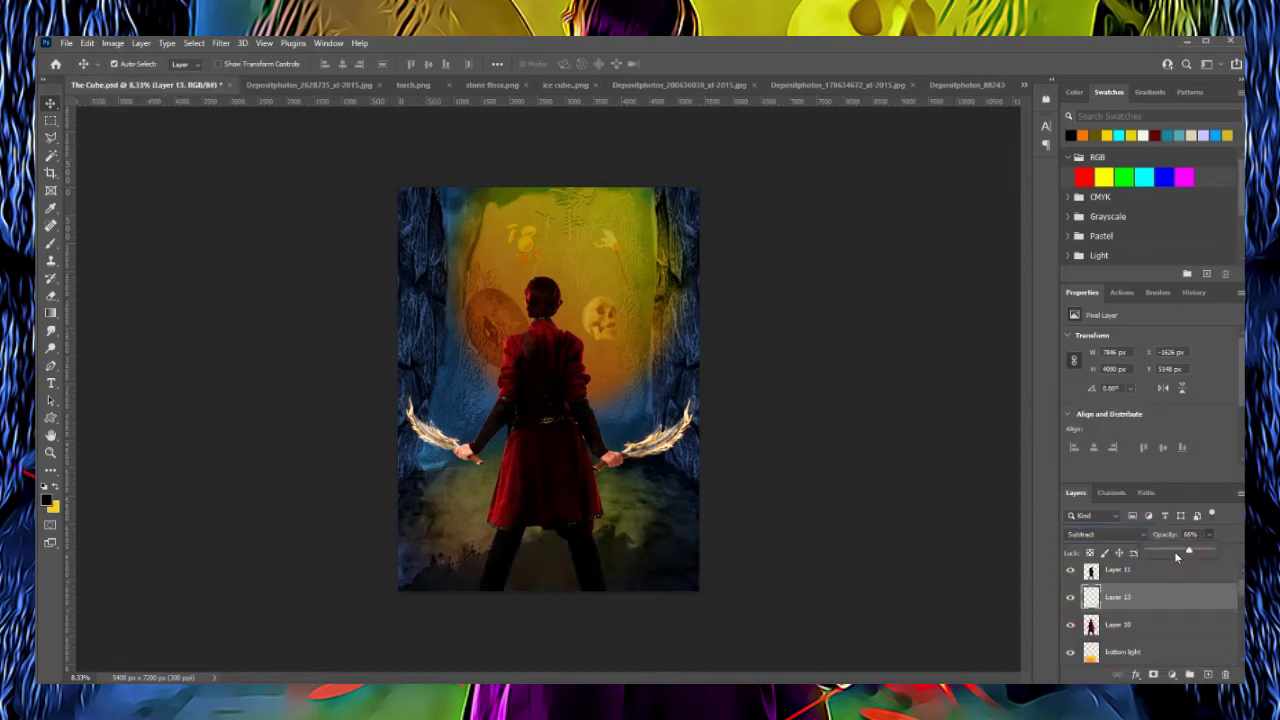
- Apply a Gaussian Blur to the cloud layer
{"action": "left_click", "coordinate": [221, 43]}
{"action": "left_click", "coordinate": [428, 270]}
{"action": "key", "text": "Return"}
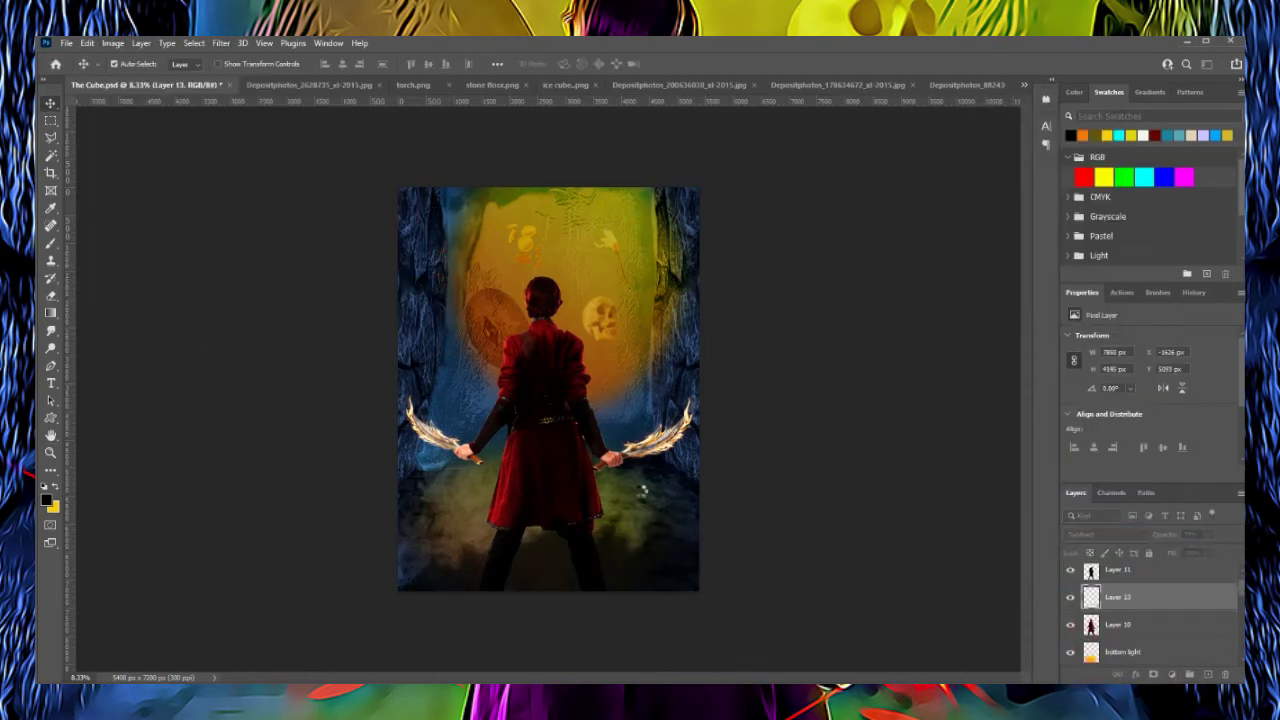
- Select warrior Layer 10 and choose an eraser brush tip
{"action": "left_click", "coordinate": [1148, 624]}
{"action": "key", "text": "e"}
{"action": "left_click", "coordinate": [120, 63]}
{"action": "left_click", "coordinate": [120, 63]}
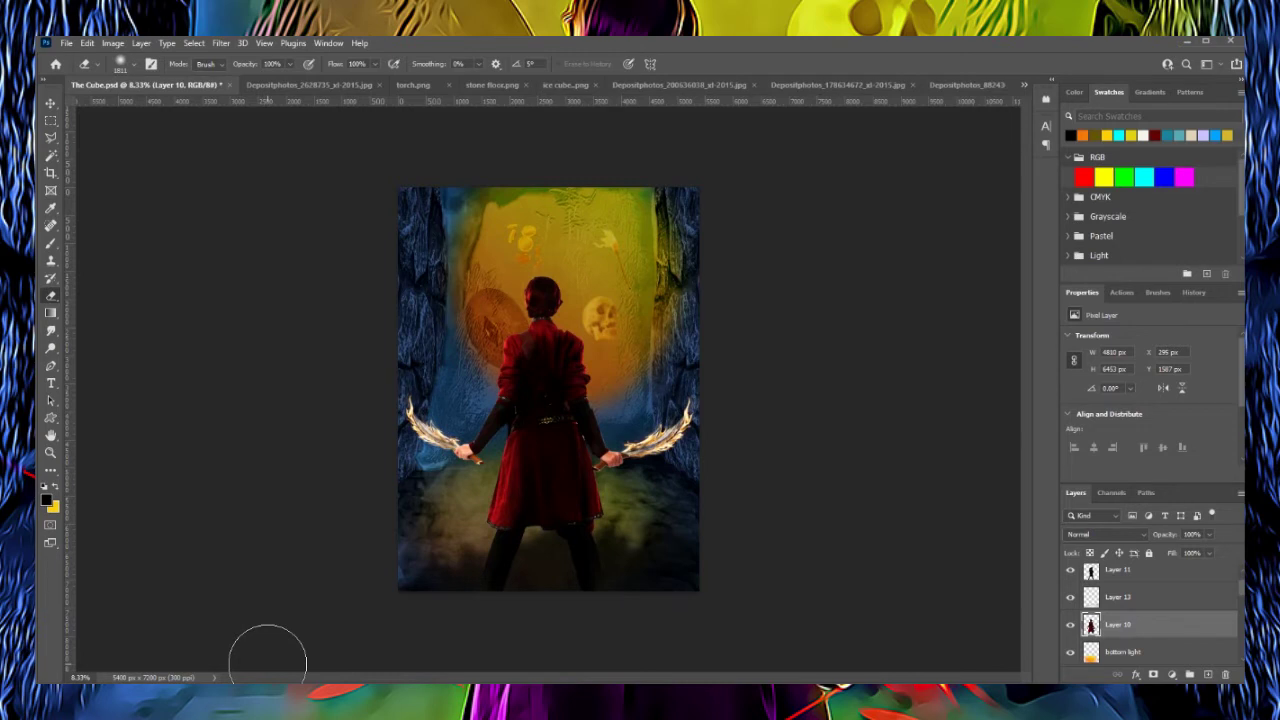
- Paint an orange glow along the warrior's outline on new Layer 14
{"action": "key", "text": "w"}
{"action": "left_click", "coordinate": [1207, 675]}
{"action": "key", "text": "b"}
{"action": "mouse_move", "coordinate": [470, 445]}
{"action": "left_mouse_down"}
{"action": "mouse_move", "coordinate": [505, 330]}
{"action": "mouse_move", "coordinate": [555, 280]}
{"action": "mouse_move", "coordinate": [600, 440]}
{"action": "left_mouse_up"}
- Deselect the figure and set Layer 14 to Soft Light
{"action": "left_click", "coordinate": [194, 43]}
{"action": "left_click", "coordinate": [210, 68]}
{"action": "left_click", "coordinate": [1105, 534]}
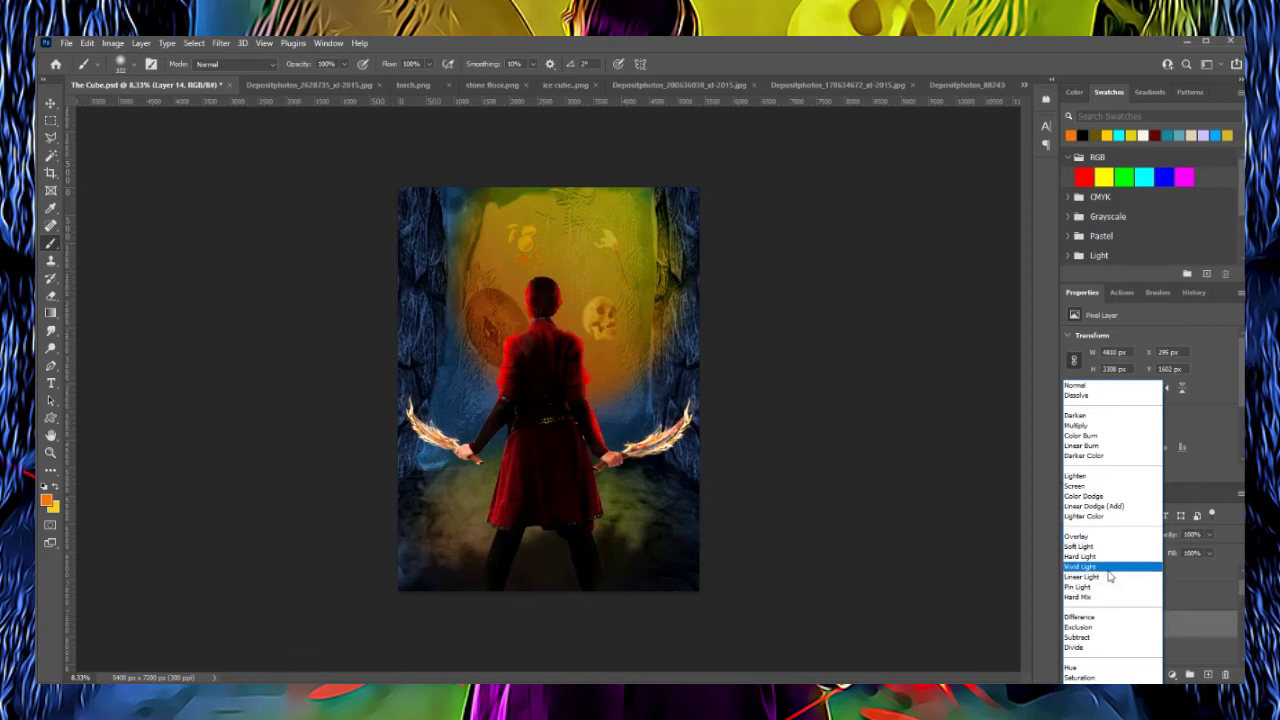
{"action": "left_click", "coordinate": [1079, 546]}
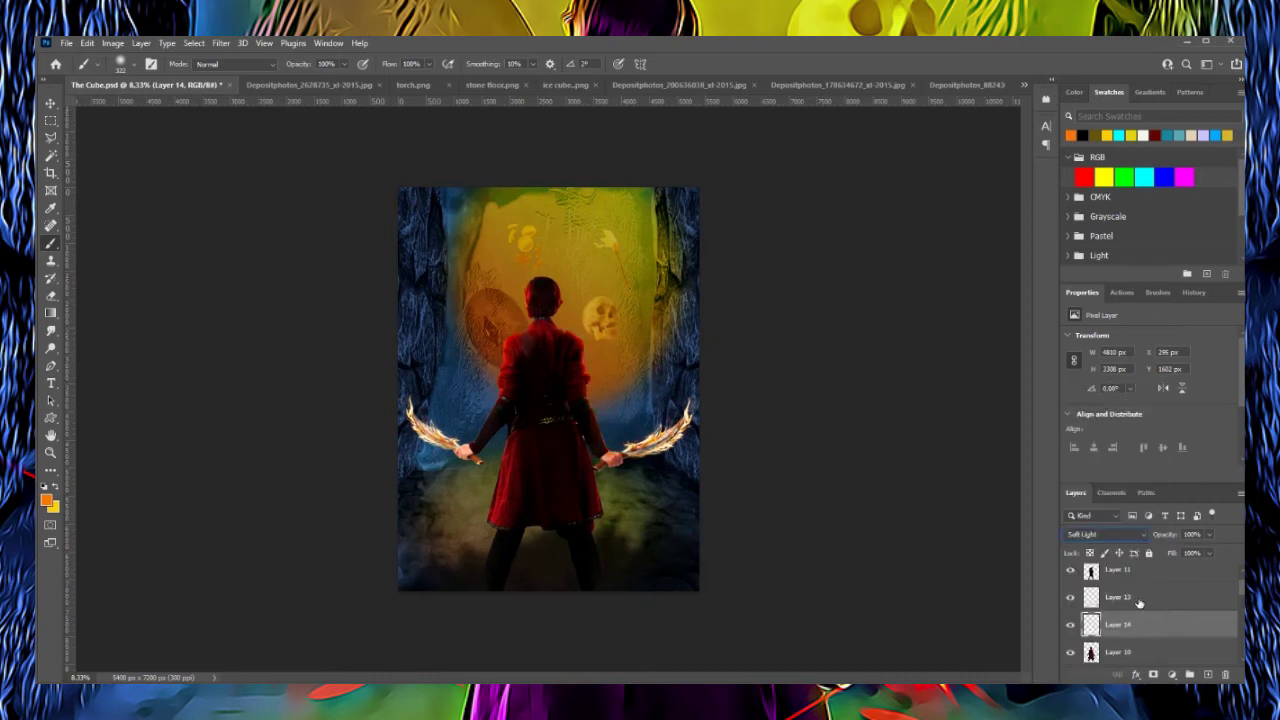
- Apply a 33.2 px Gaussian Blur to the torch layer
{"action": "scroll", "coordinate": [1150, 610], "scroll_direction": "down", "scroll_amount": 3}
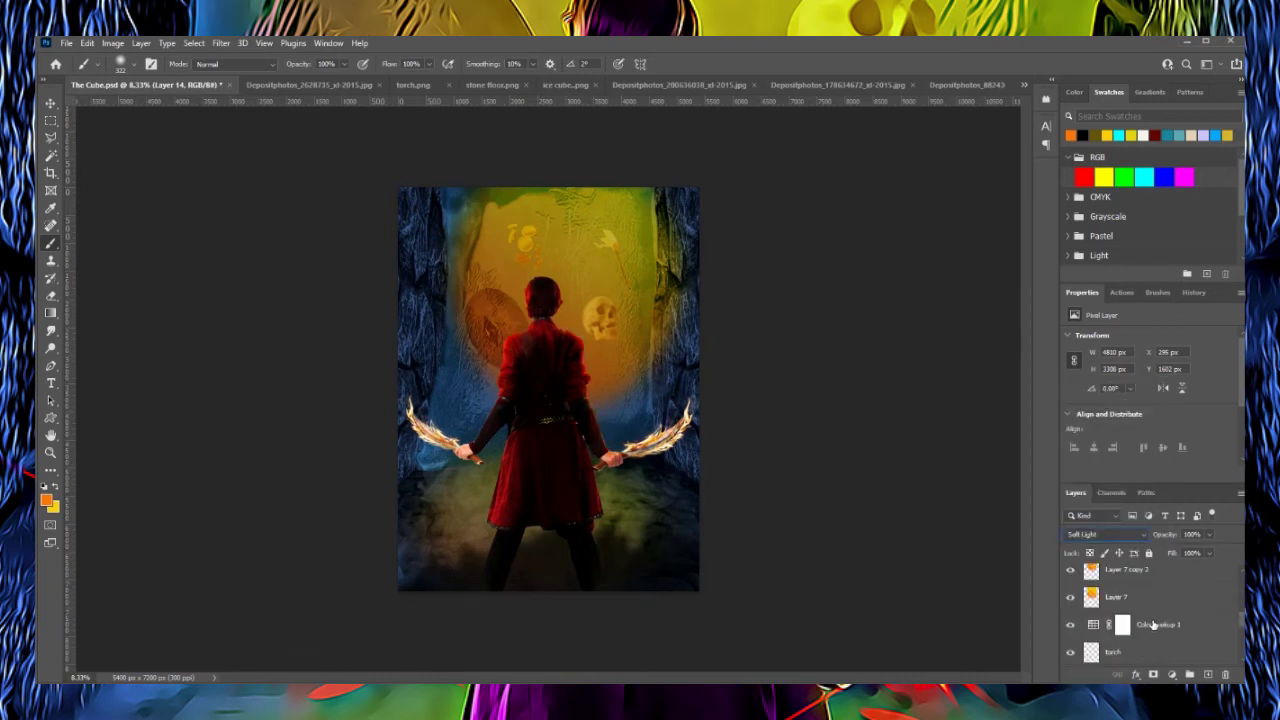
{"action": "left_click", "coordinate": [1117, 597]}
{"action": "left_click", "coordinate": [221, 43]}
{"action": "left_click", "coordinate": [420, 280]}
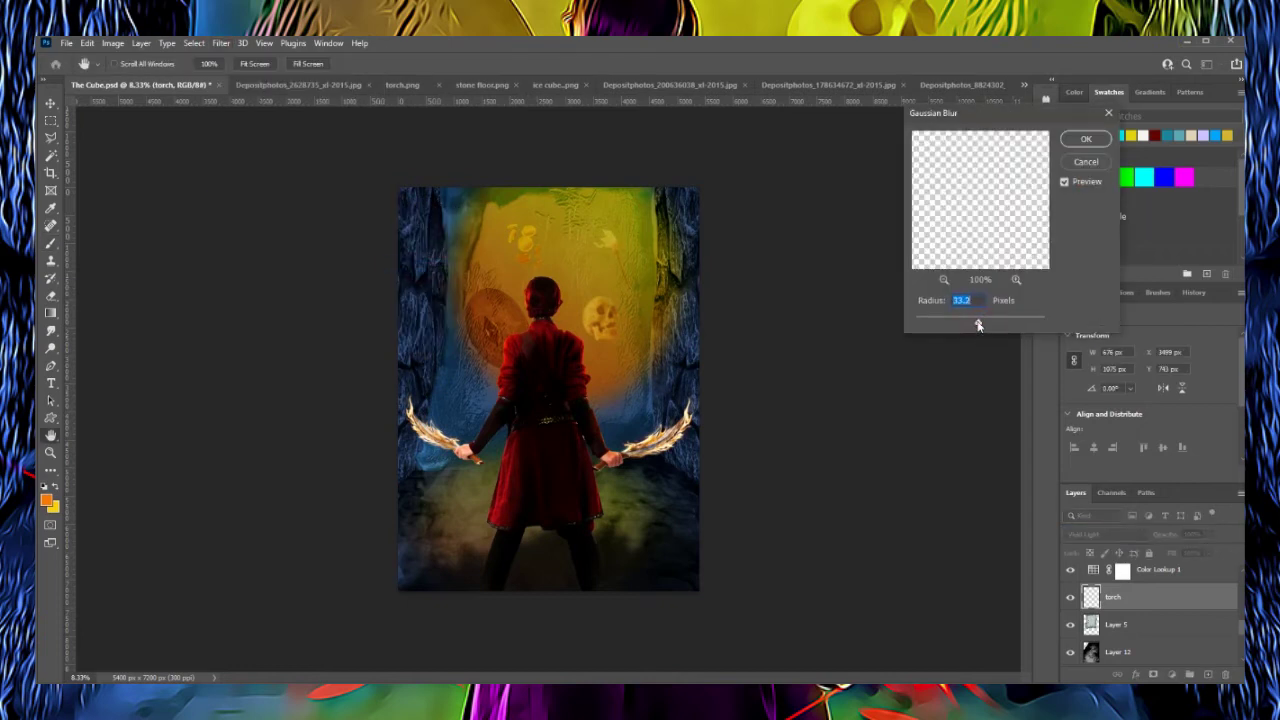
{"action": "key", "text": "Return"}
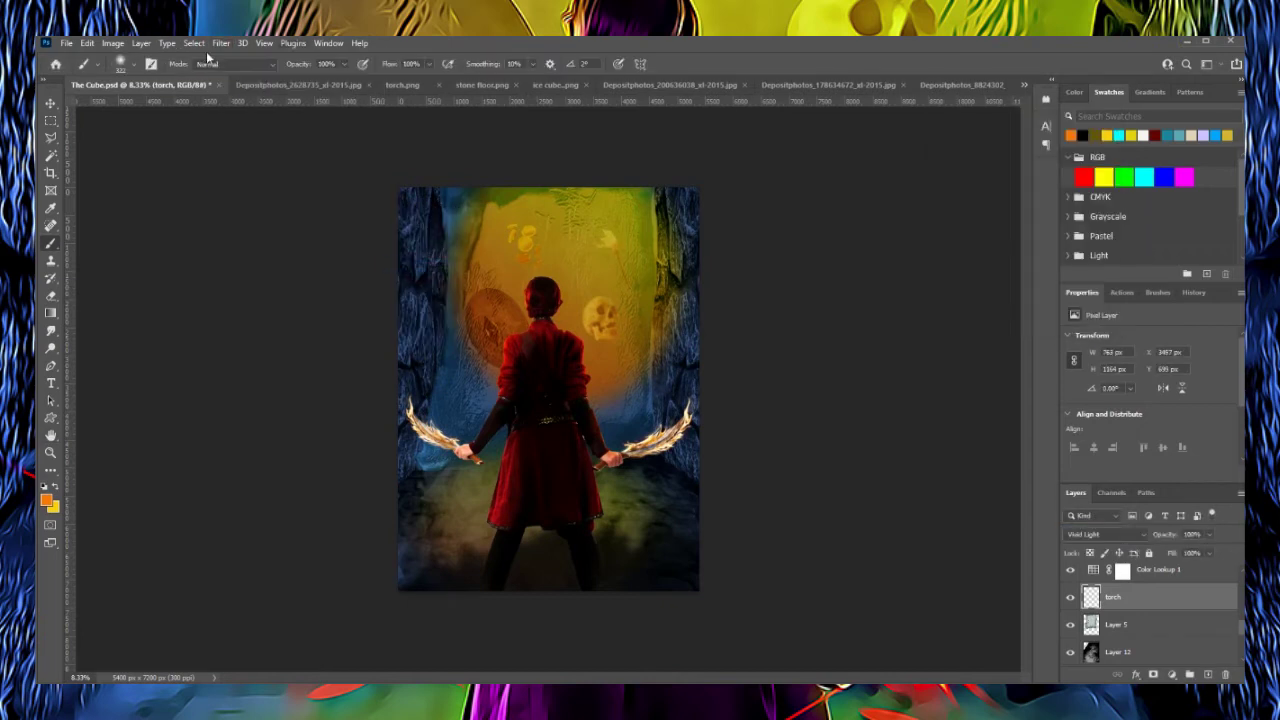
{"action": "left_click", "coordinate": [877, 88]}
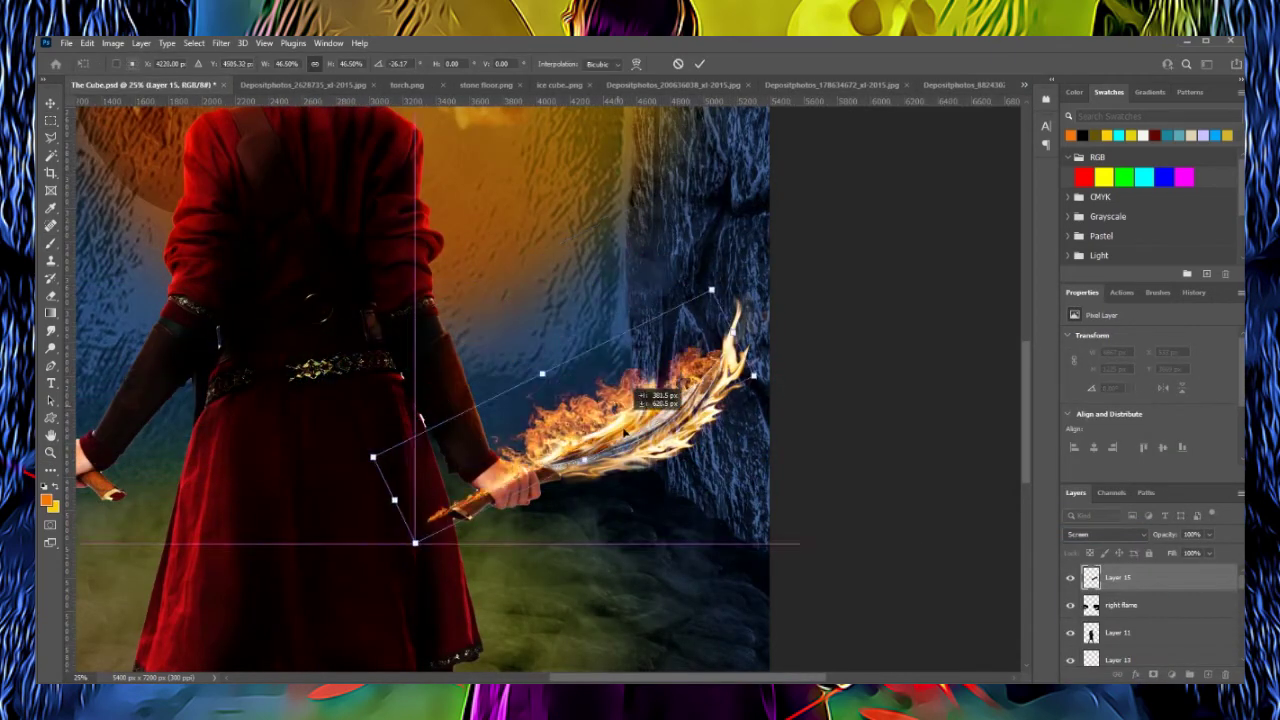
- Commit the flame on the first sword and duplicate the flame layer
{"action": "key", "text": "Return"}
{"action": "key", "text": "e"}
{"action": "key", "text": "ctrl+alt+j"}
{"action": "key", "text": "Return"}
- Flip the flame copy horizontally and warp it onto the other sword
{"action": "left_click", "coordinate": [141, 43]}
{"action": "left_click", "coordinate": [87, 43]}
{"action": "left_click", "coordinate": [286, 528]}
{"action": "mouse_move", "coordinate": [663, 679]}
{"action": "left_mouse_down"}
{"action": "mouse_move", "coordinate": [553, 679]}
{"action": "mouse_move", "coordinate": [565, 679]}
{"action": "left_mouse_up"}
{"action": "mouse_move", "coordinate": [350, 390]}
{"action": "left_mouse_down"}
{"action": "mouse_move", "coordinate": [290, 370]}
{"action": "mouse_move", "coordinate": [346, 431]}
{"action": "left_mouse_up"}
{"action": "left_click", "coordinate": [87, 43]}
{"action": "left_click", "coordinate": [300, 450]}
{"action": "key", "text": "Return"}
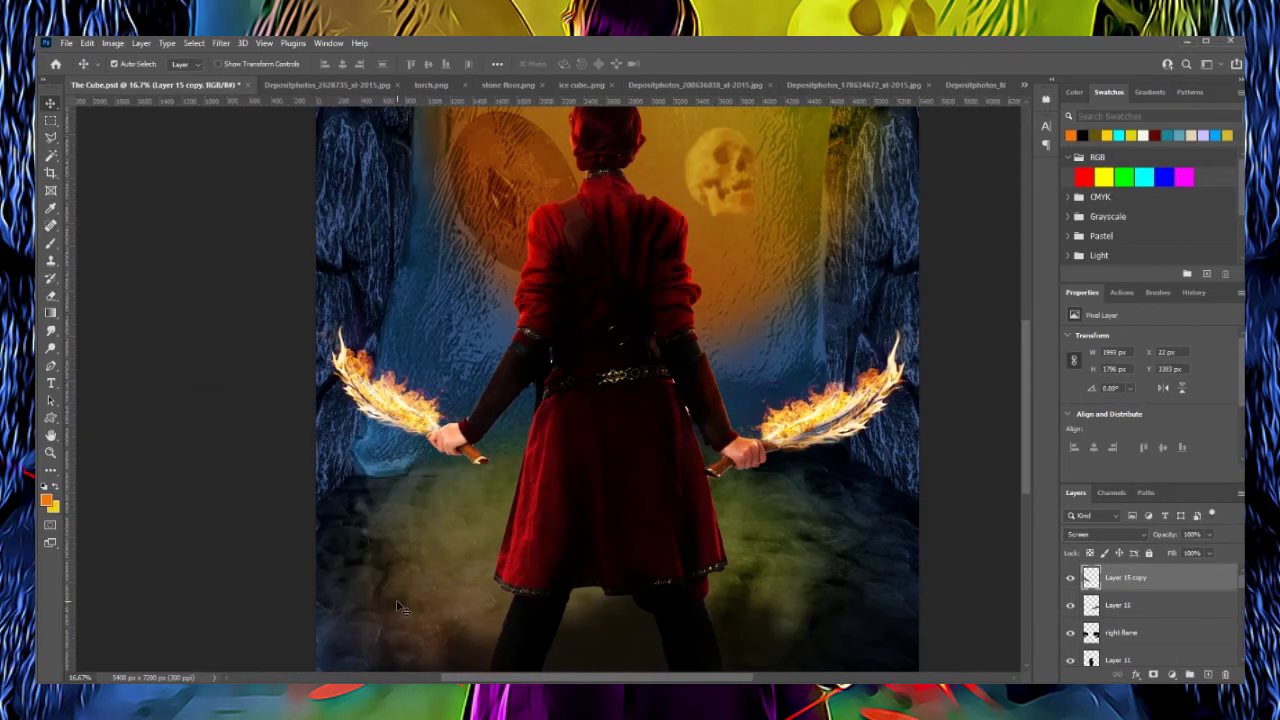
- Paint yellow over both of the warrior's arms on Layer 16
{"action": "key", "text": "ctrl+minus"}
{"action": "key", "text": "b"}
{"action": "left_click", "coordinate": [1090, 660], "text": "ctrl"}
{"action": "left_click_drag", "start_coordinate": [500, 345], "coordinate": [450, 440]}
{"action": "left_click_drag", "start_coordinate": [745, 450], "coordinate": [700, 340]}
{"action": "key", "text": "ctrl+d"}
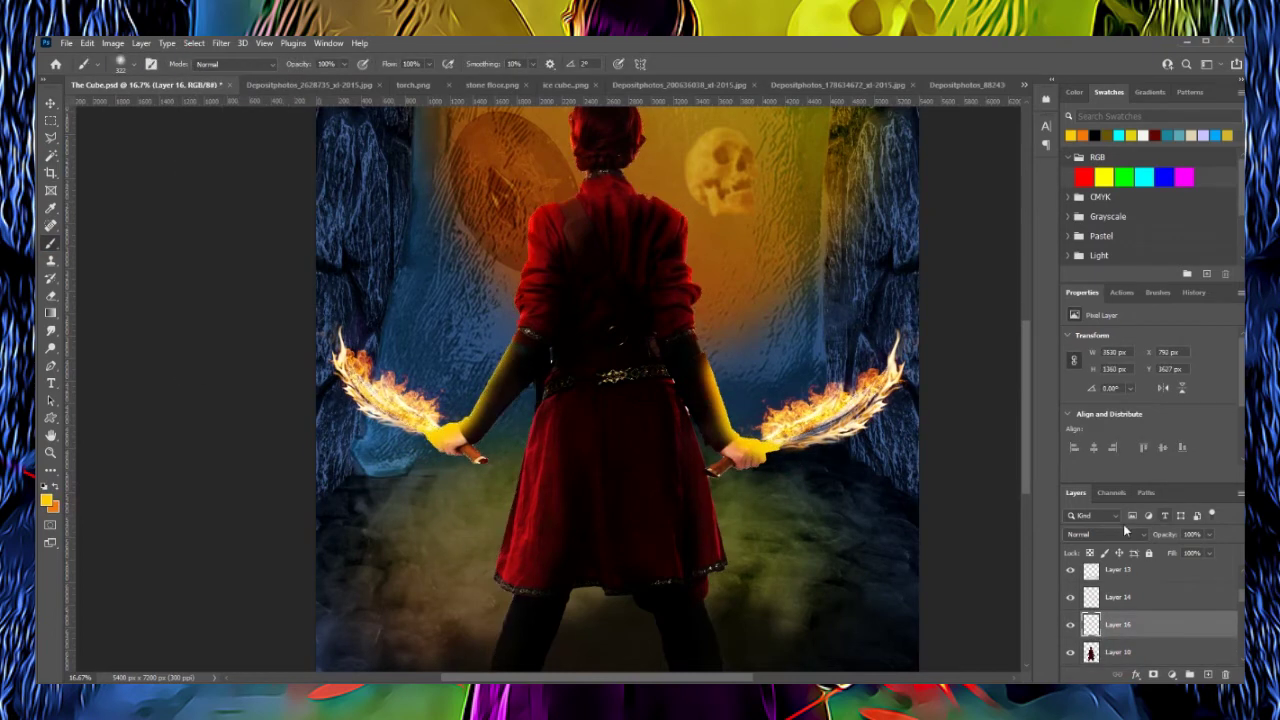
- Set Layer 16 to Soft Light and zoom out to view the whole image
{"action": "left_click", "coordinate": [1105, 534]}
{"action": "left_click", "coordinate": [1100, 532]}
{"action": "scroll", "coordinate": [1033, 488], "scroll_direction": "down", "scroll_amount": 3}
{"action": "scroll", "coordinate": [1033, 488], "scroll_direction": "up", "scroll_amount": 5}
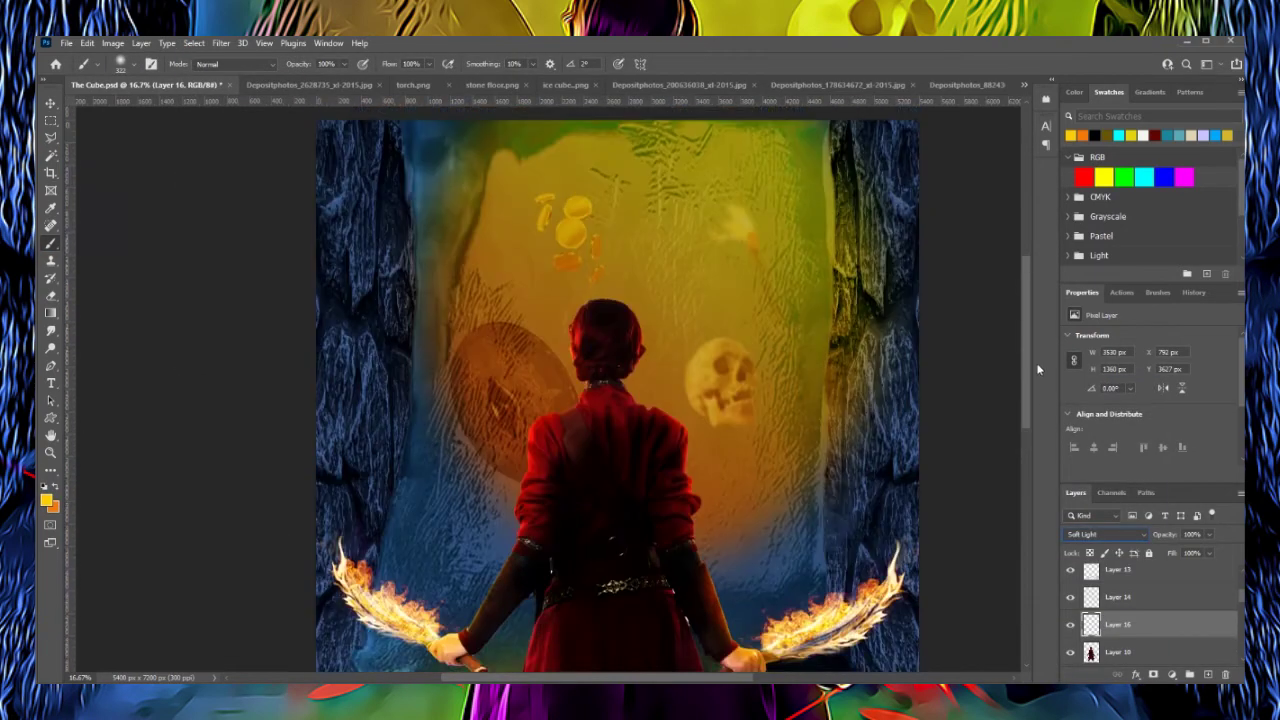
{"action": "key", "text": "ctrl+minus"}
{"action": "key", "text": "ctrl+minus"}
{"action": "scroll", "coordinate": [1219, 625], "scroll_direction": "down", "scroll_amount": 3}
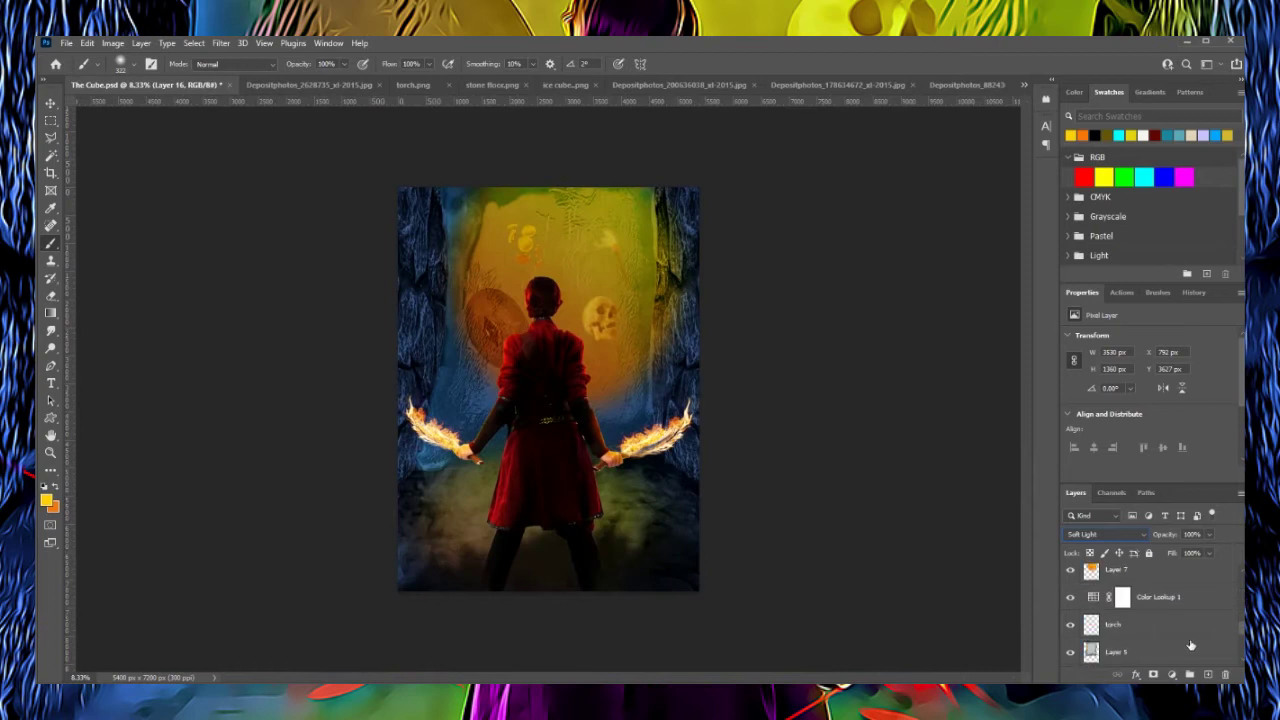
- Paint a dark black shadow along the left edge on a new layer with an enlarged brush
{"action": "left_click", "coordinate": [1115, 596]}
{"action": "left_click", "coordinate": [1207, 675]}
{"action": "left_click", "coordinate": [1094, 135]}
{"action": "left_click", "coordinate": [133, 64]}
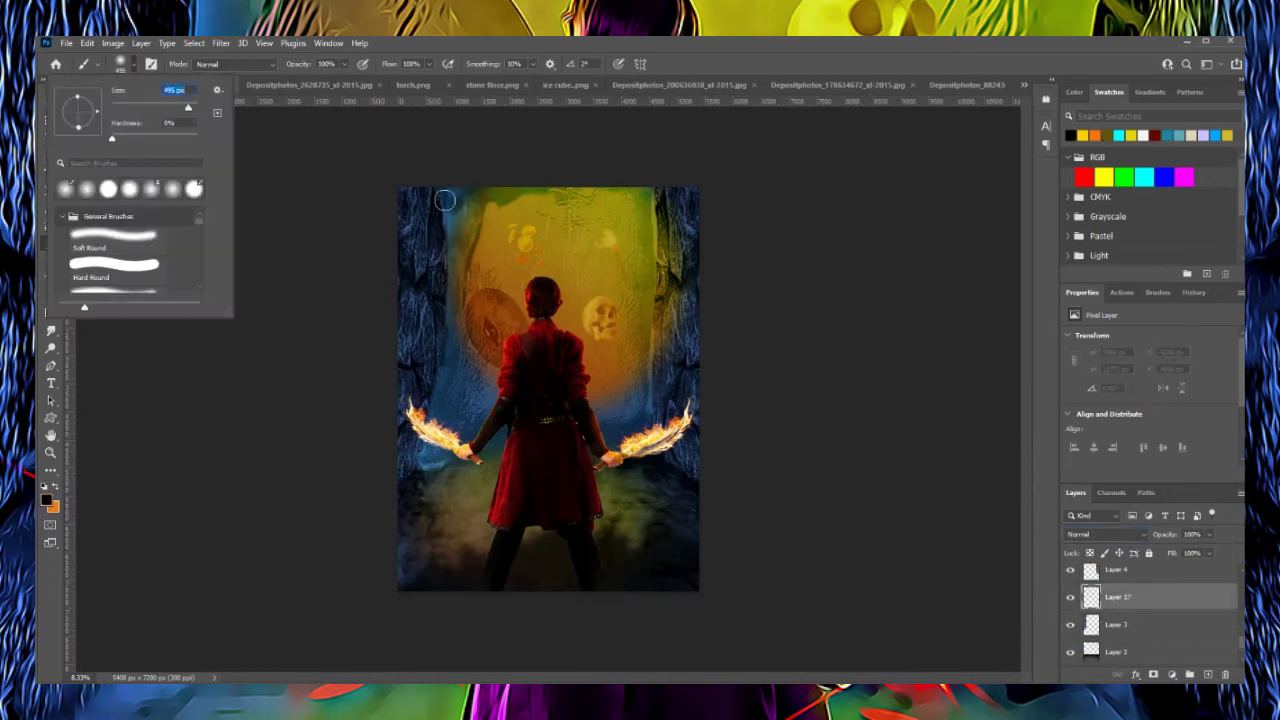
{"action": "left_click_drag", "start_coordinate": [440, 290], "coordinate": [404, 423]}
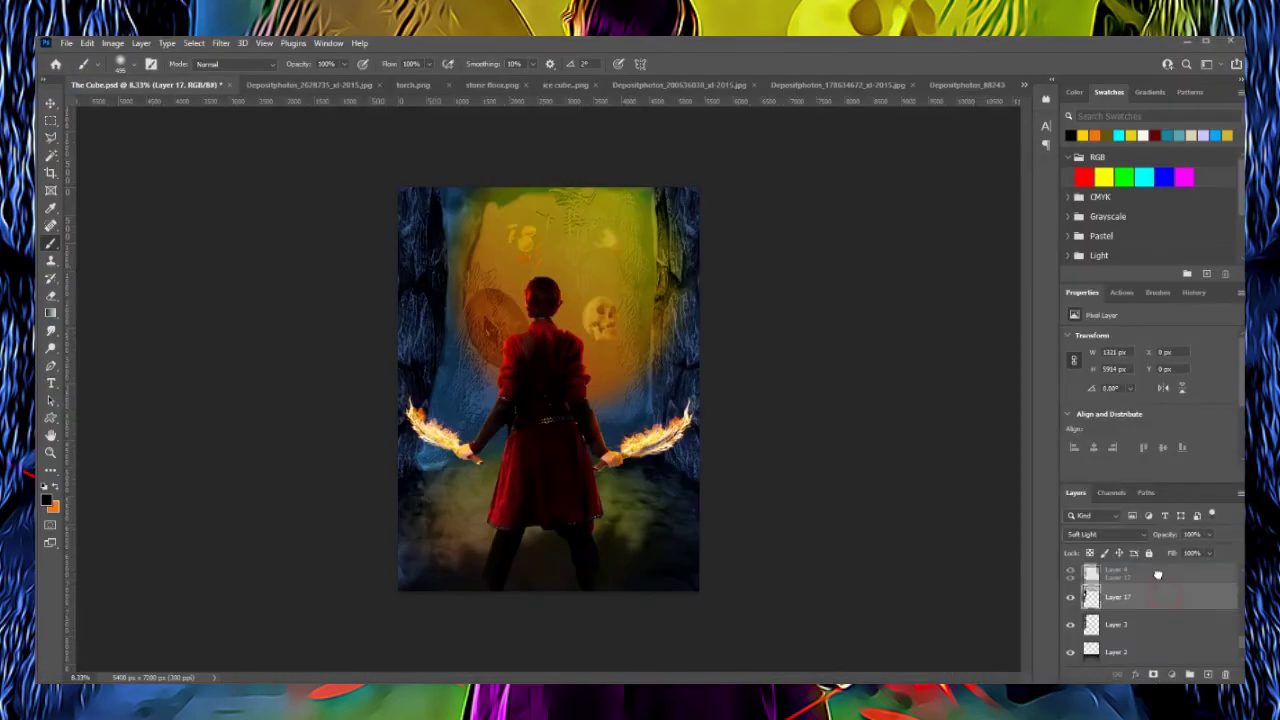
- Move Layer 17 above Layer 4 and slightly scale down the warrior and his flames
{"action": "left_click_drag", "start_coordinate": [1157, 575], "coordinate": [1157, 572]}
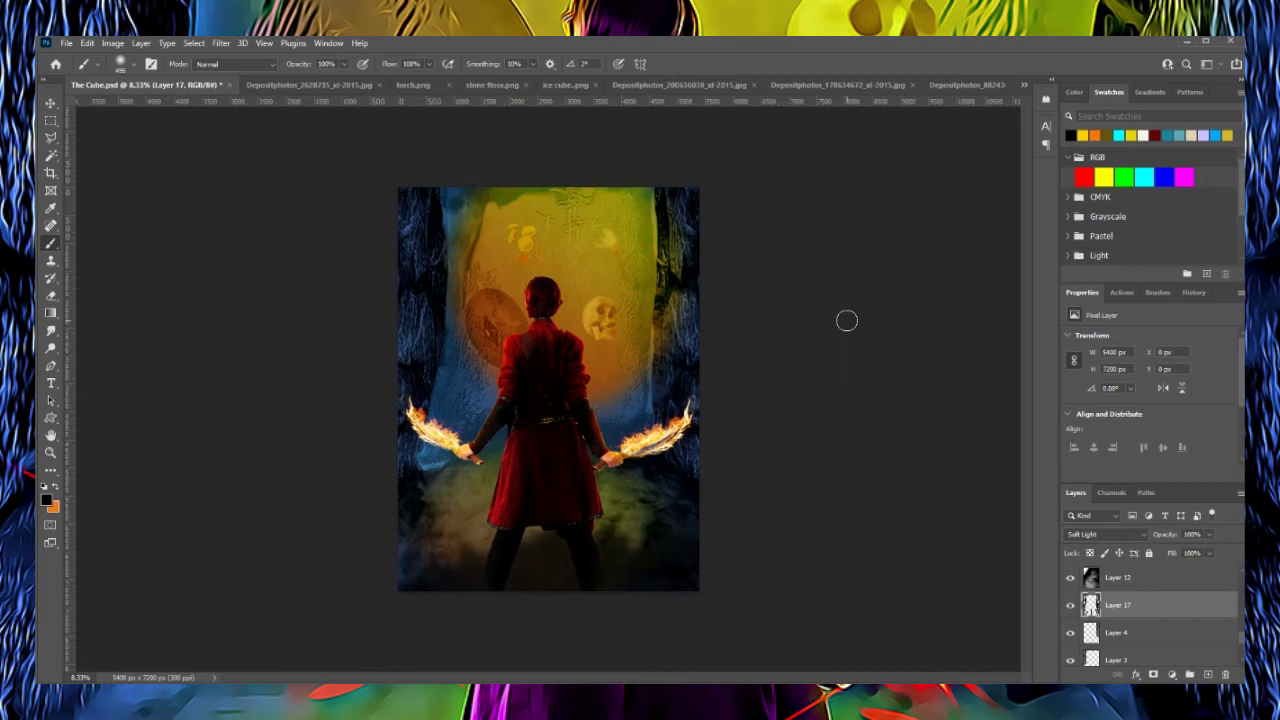
{"action": "scroll", "coordinate": [1107, 620], "scroll_direction": "down", "scroll_amount": 3}
{"action": "scroll", "coordinate": [1107, 620], "scroll_direction": "down", "scroll_amount": 2}
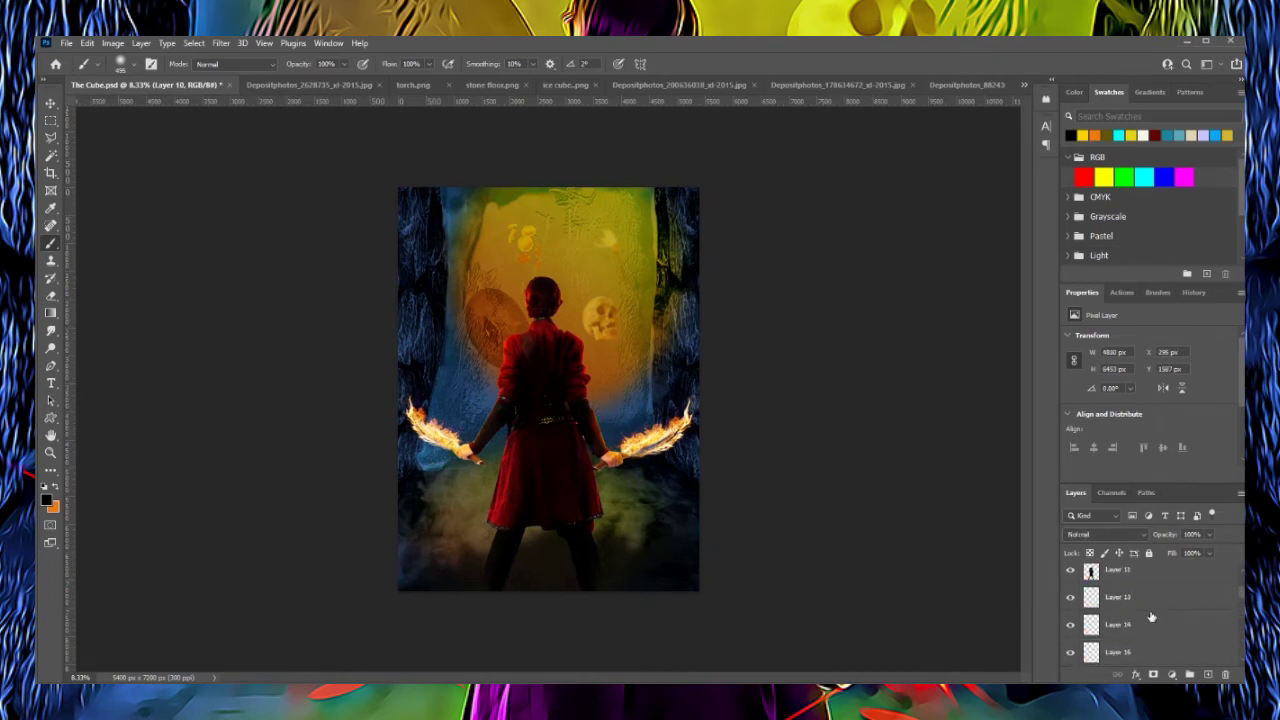
{"action": "key", "text": "ctrl+t"}
{"action": "left_click_drag", "start_coordinate": [555, 330], "coordinate": [563, 339]}
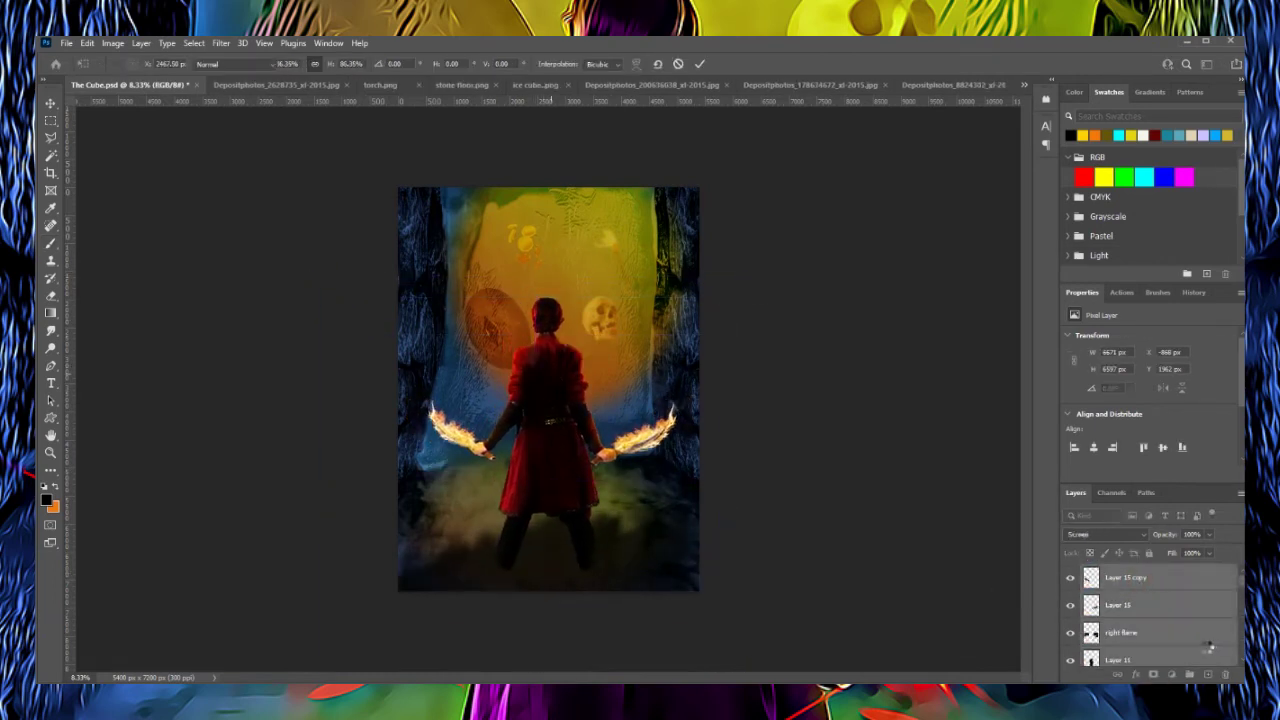
{"action": "left_click", "coordinate": [1210, 655]}
{"action": "key", "text": "e"}
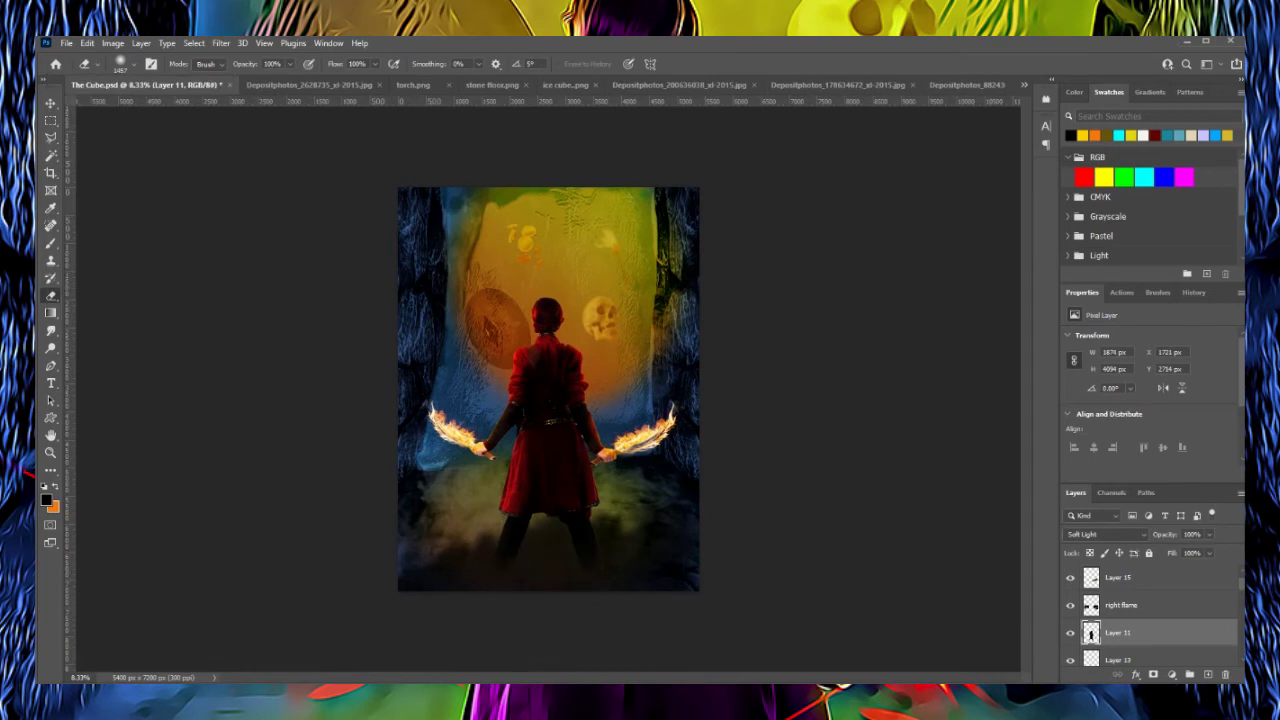
- Shrink and reposition the small coin floating in the golden portal
{"action": "left_click", "coordinate": [528, 242], "text": "ctrl"}
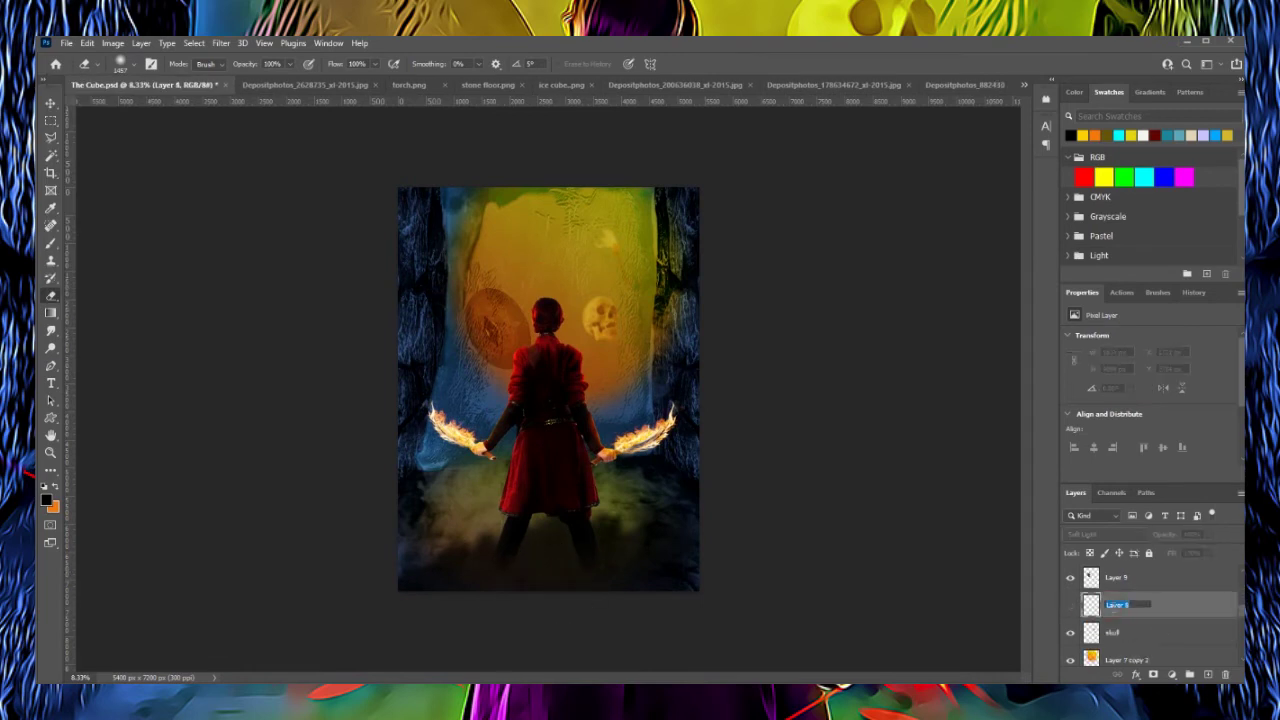
{"action": "key", "text": "ctrl+t"}
{"action": "left_click_drag", "start_coordinate": [533, 252], "coordinate": [512, 241]}
{"action": "key", "text": "Return"}
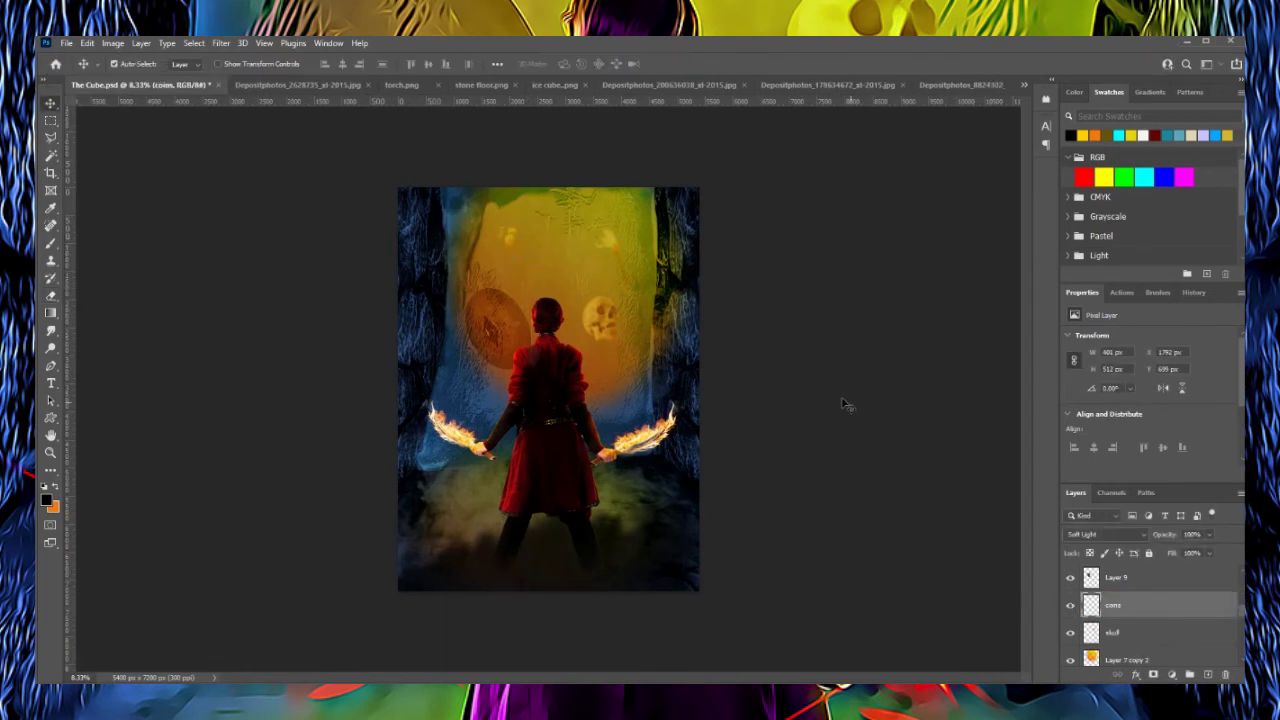
- Darken the small coin, then stretch mist Layer 12 wider and raise its bottom edge
{"action": "left_click", "coordinate": [931, 176]}
{"action": "left_click", "coordinate": [509, 316]}
{"action": "key", "text": "ctrl+t"}
{"action": "left_click_drag", "start_coordinate": [968, 394], "coordinate": [1047, 394]}
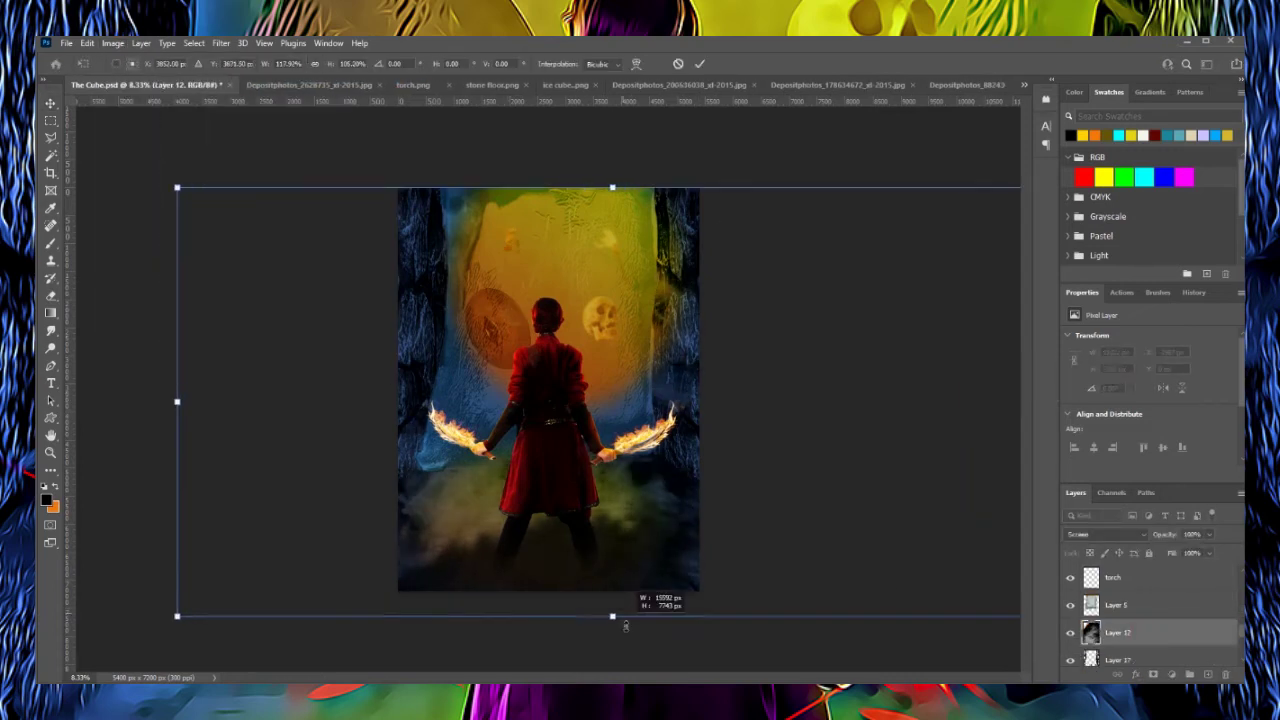
{"action": "left_click_drag", "start_coordinate": [612, 600], "coordinate": [614, 566]}
{"action": "key", "text": "Return"}
- Undo the raised bottom edge of Layer 12
{"action": "key", "text": "alt+bracketright"}
{"action": "key", "text": "e"}
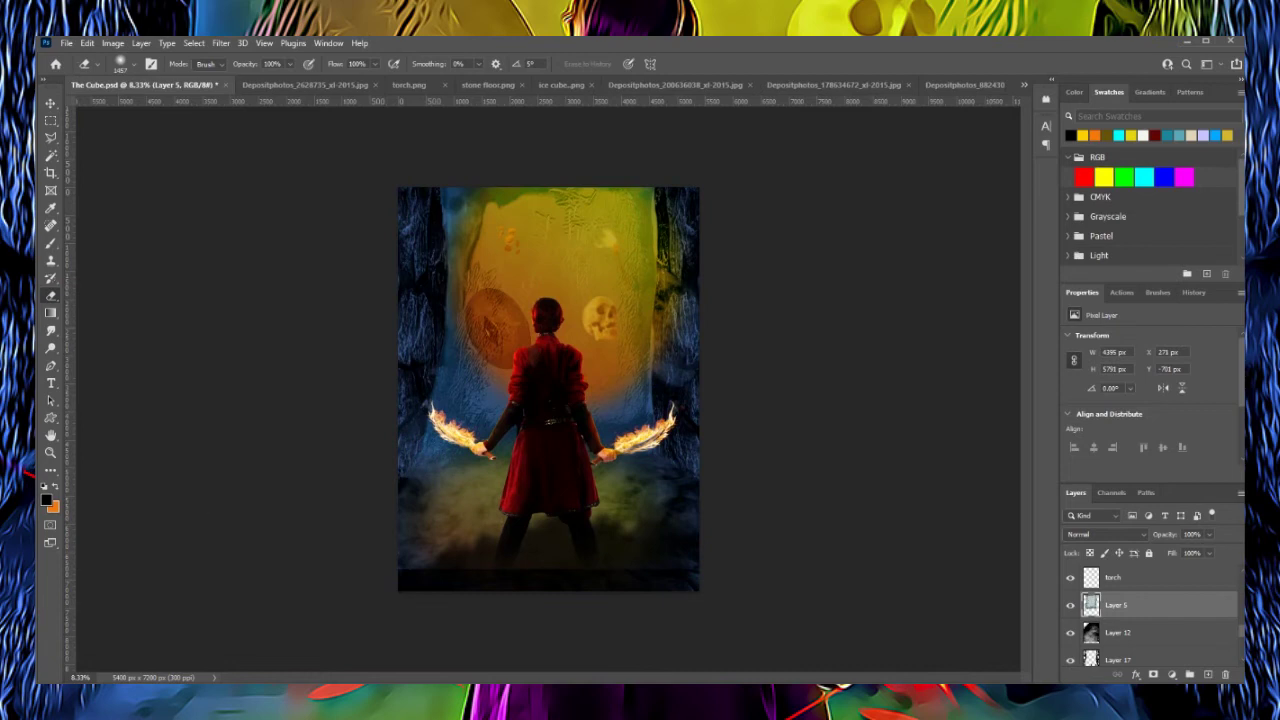
{"action": "key", "text": "alt+bracketleft"}
{"action": "key", "text": "v"}
{"action": "key", "text": "ctrl+z"}
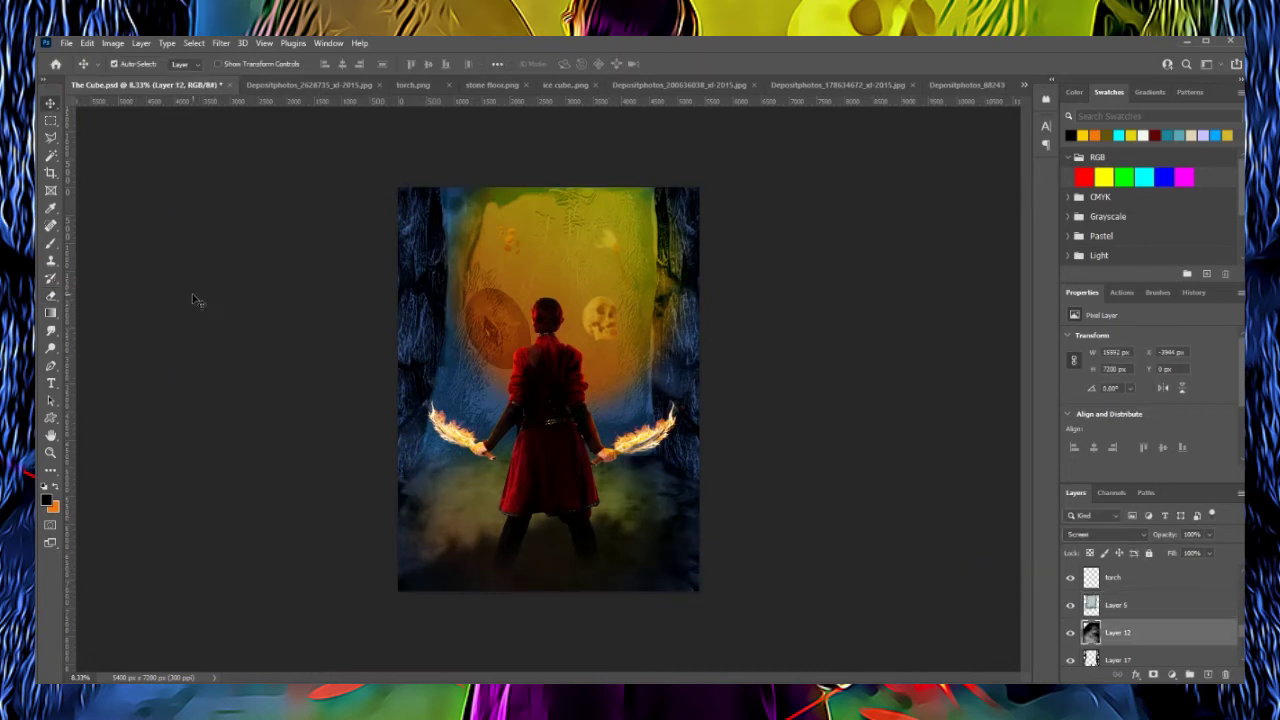
{"action": "key", "text": "e"}
- Stretch the bottom light layer wider across the floor
{"action": "key", "text": "alt+bracketright"}
{"action": "key", "text": "alt+bracketright"}
{"action": "key", "text": "alt+bracketright"}
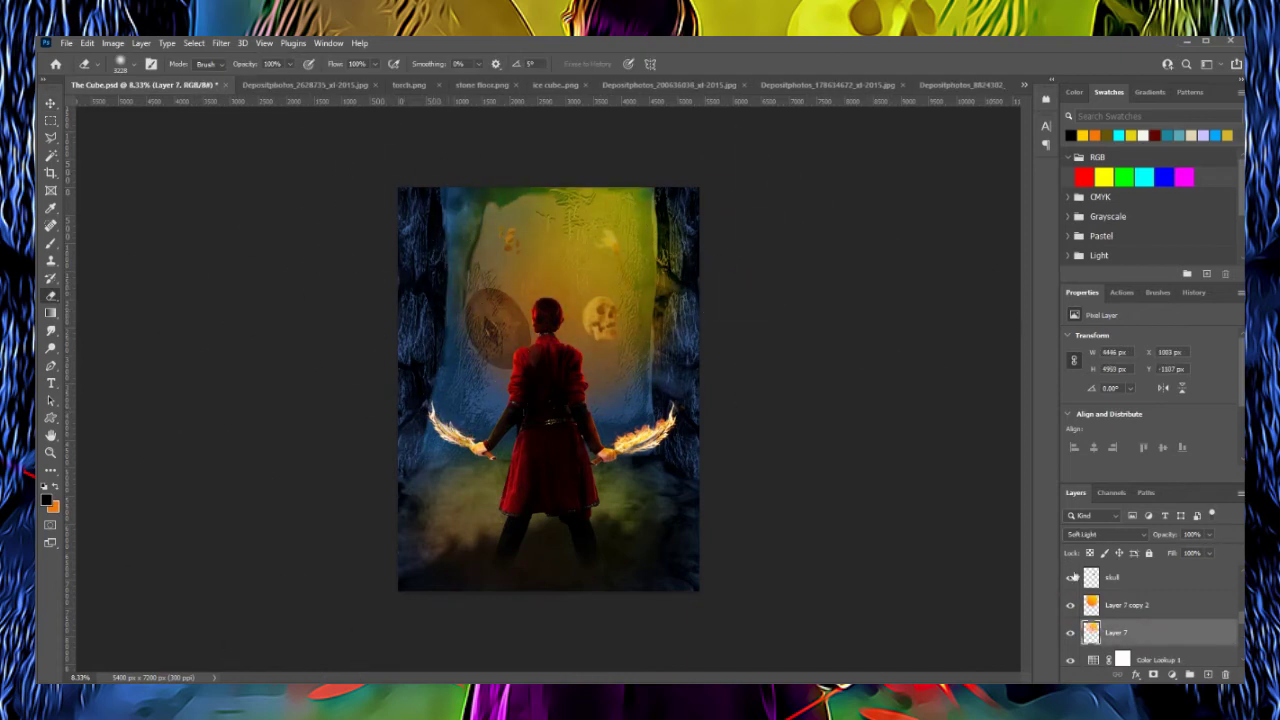
{"action": "key", "text": "alt+bracketright"}
{"action": "key", "text": "alt+bracketright"}
{"action": "key", "text": "alt+bracketright"}
{"action": "key", "text": "alt+bracketright"}
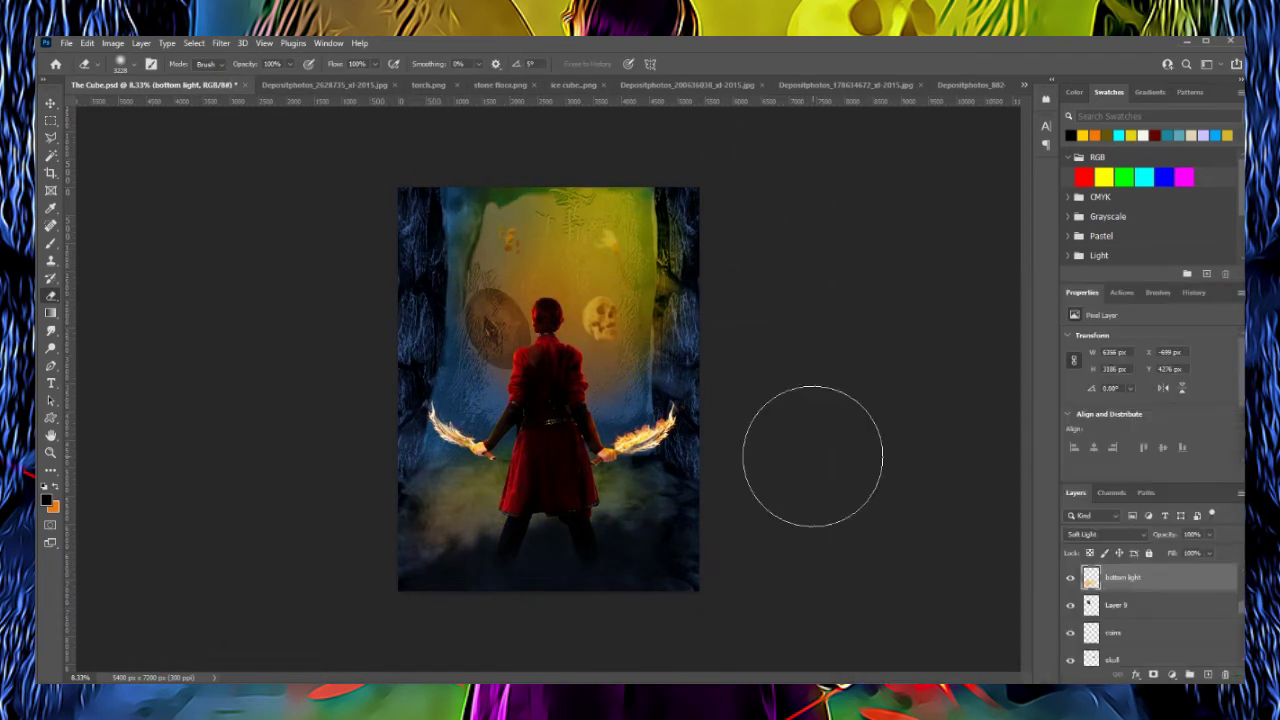
{"action": "key", "text": "ctrl+t"}
{"action": "left_click_drag", "start_coordinate": [377, 512], "coordinate": [314, 512]}
{"action": "left_click_drag", "start_coordinate": [709, 512], "coordinate": [752, 512]}
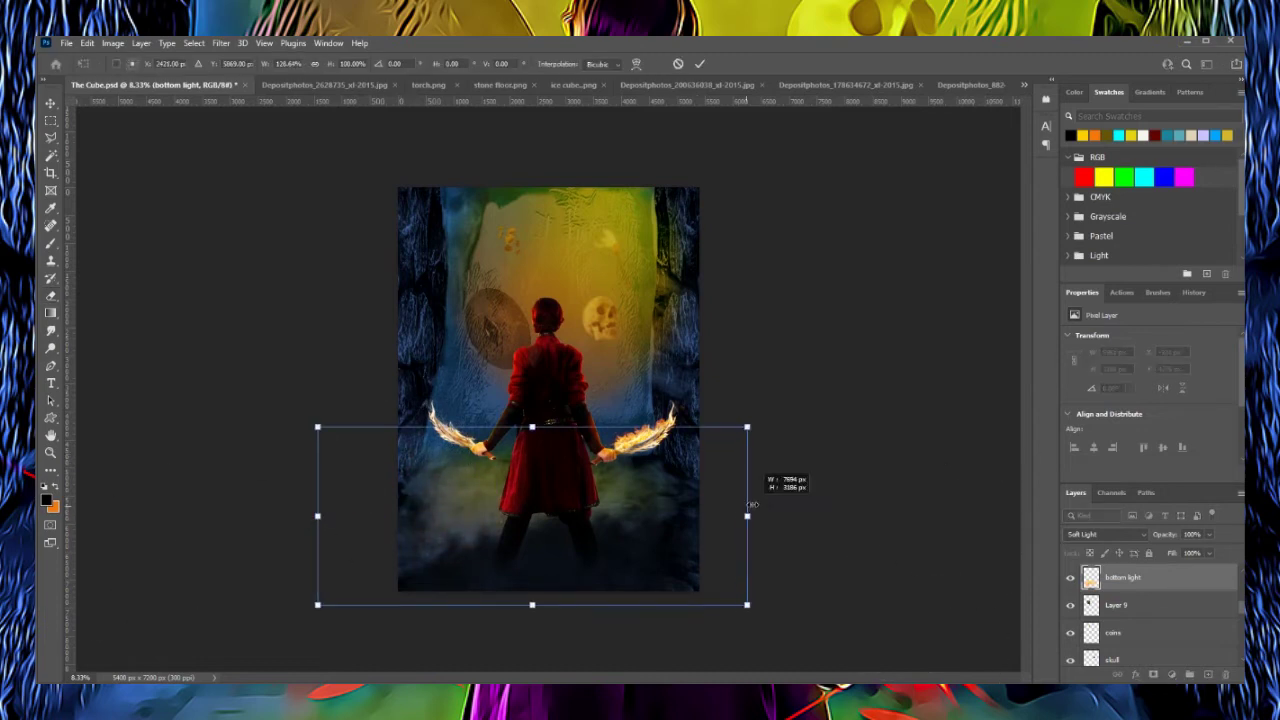
{"action": "key", "text": "Return"}
- Enlarge the orange glow Layer 7 to about 153% width and 123% height
{"action": "key", "text": "alt+bracketleft"}
{"action": "key", "text": "alt+bracketleft"}
{"action": "key", "text": "alt+bracketleft"}
{"action": "key", "text": "ctrl+t"}
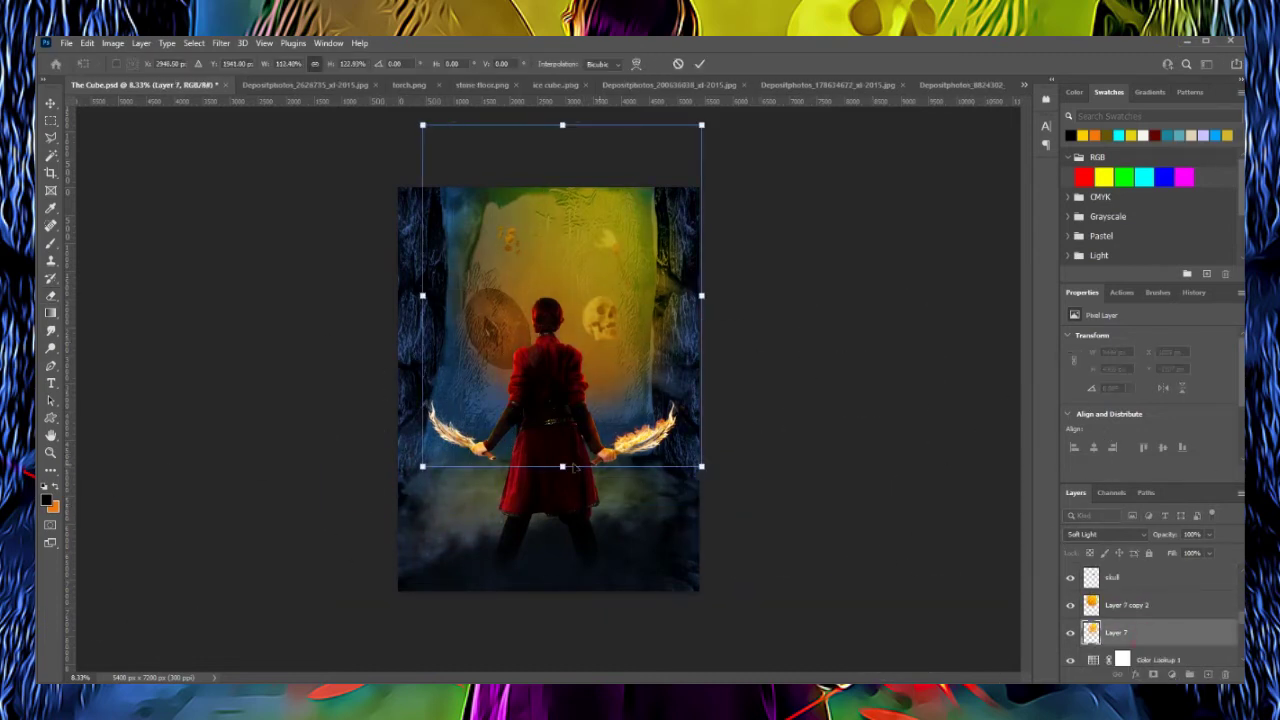
{"action": "key", "text": "Escape"}
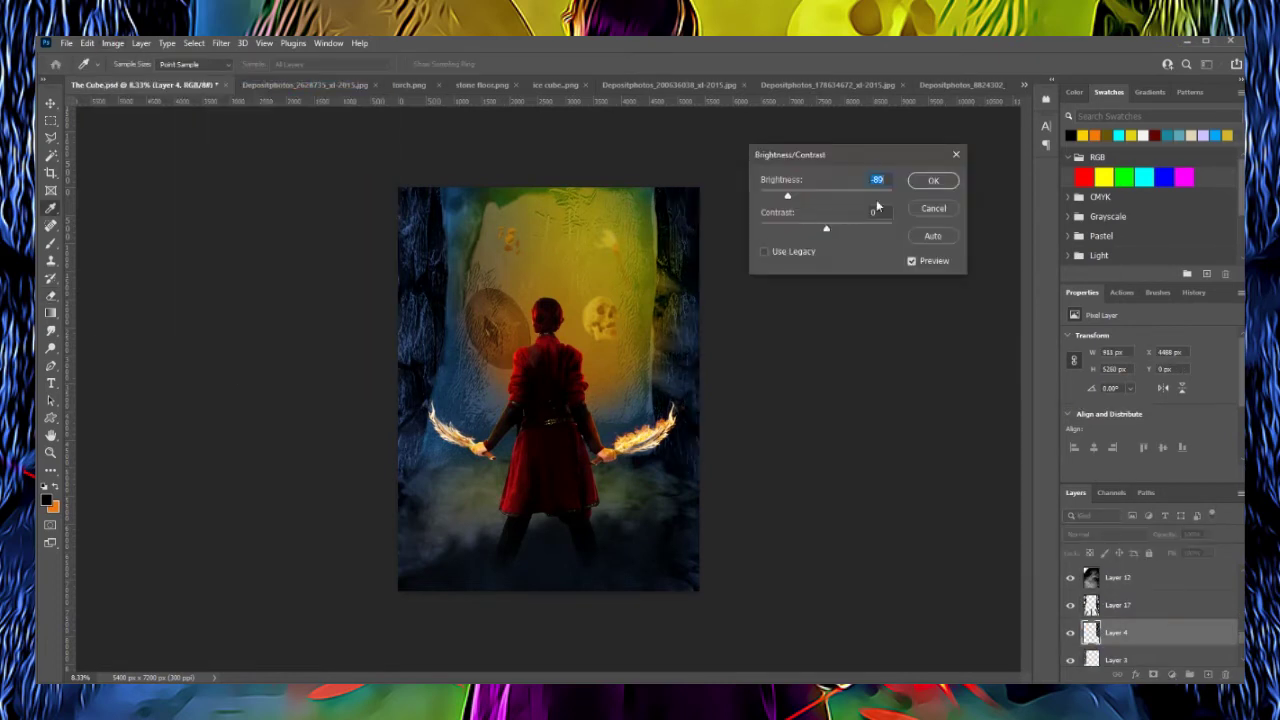
- Darken the right-edge stone wall strip on Layer 4 with Brightness/Contrast at -89
{"action": "left_click", "coordinate": [112, 43]}
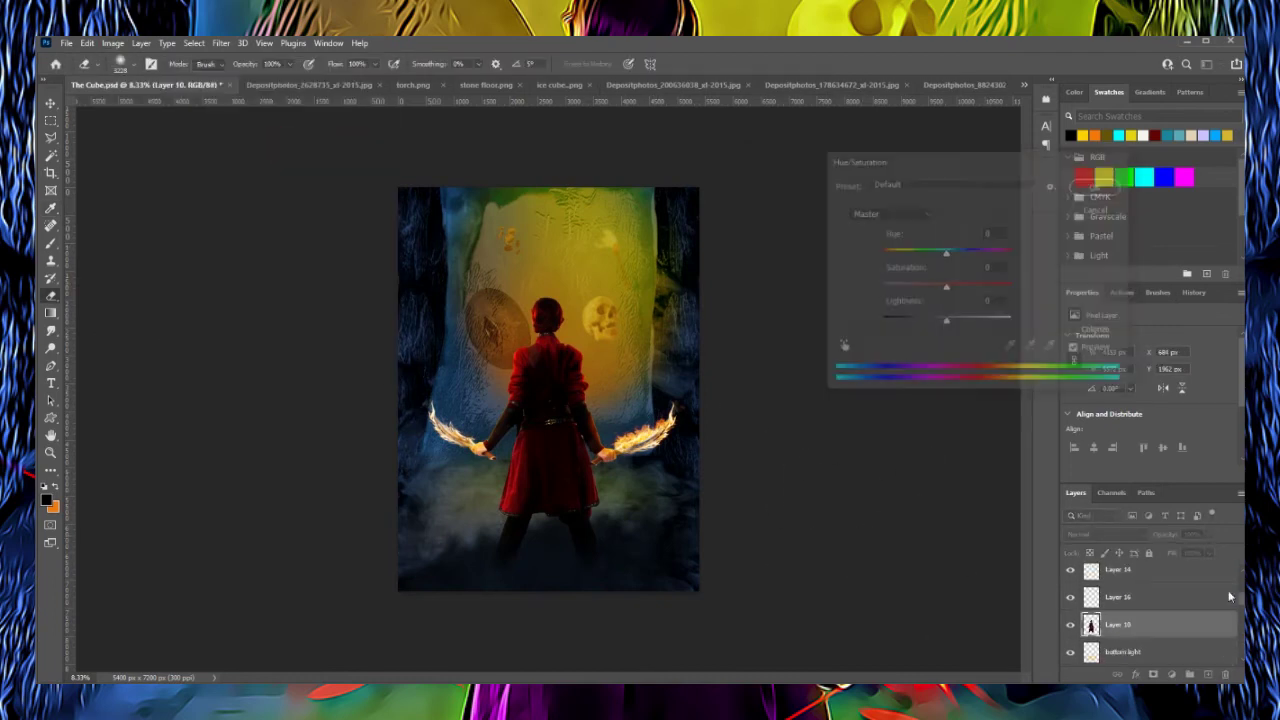
- Shift Layer 10 copy's hue to -122 to turn the coat deep purple-blue
{"action": "mouse_move", "coordinate": [903, 252]}
{"action": "left_mouse_down"}
{"action": "mouse_move", "coordinate": [989, 255]}
{"action": "mouse_move", "coordinate": [896, 253]}
{"action": "left_mouse_up"}
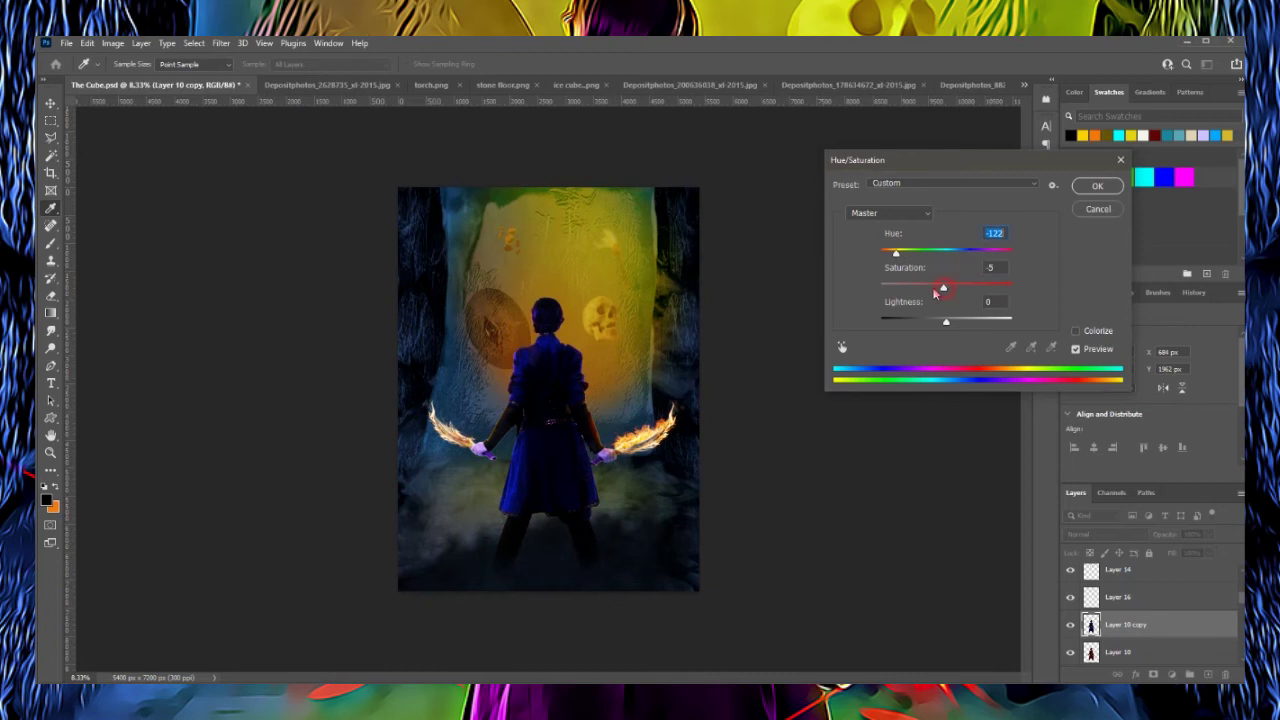
{"action": "key", "text": "Return"}
{"action": "key", "text": "ctrl+plus"}
{"action": "scroll", "coordinate": [532, 390], "scroll_direction": "down", "scroll_amount": 1}
- Erase with a small soft brush to reveal the original red edge at shoulder and hand
{"action": "key", "text": "e"}
{"action": "right_click", "coordinate": [103, 104]}
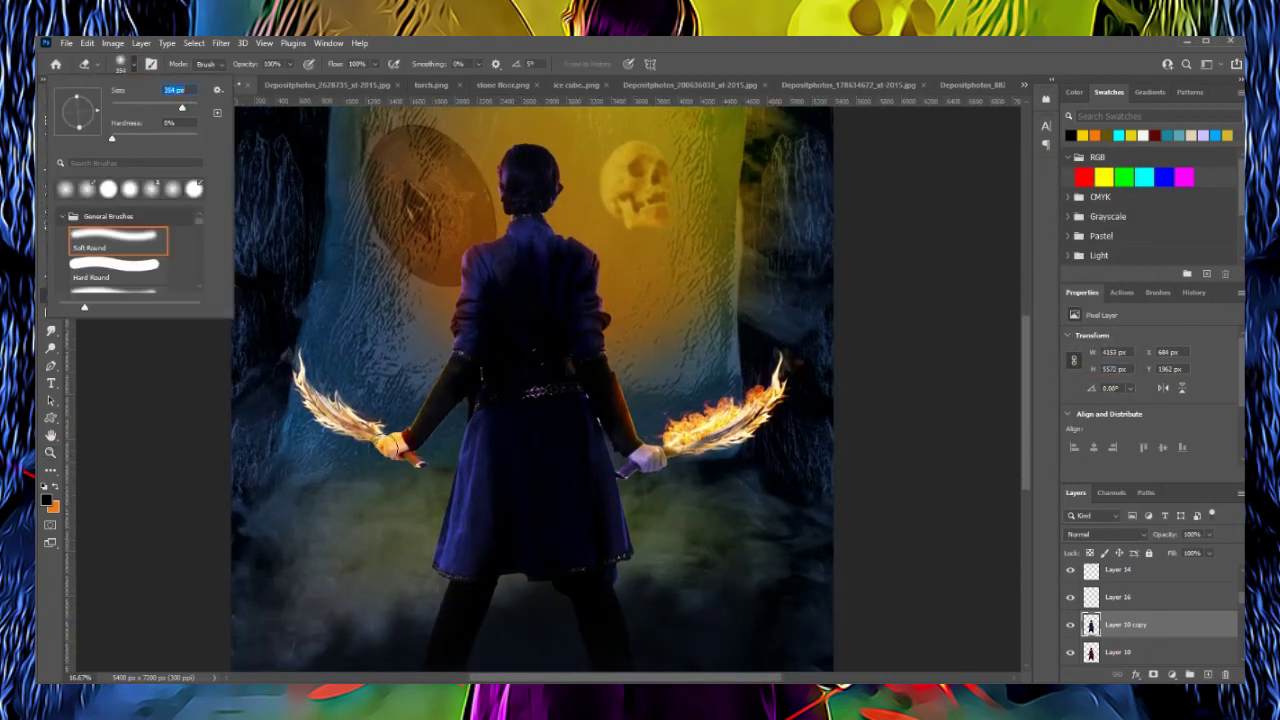
{"action": "left_click_drag", "start_coordinate": [395, 445], "coordinate": [450, 370]}
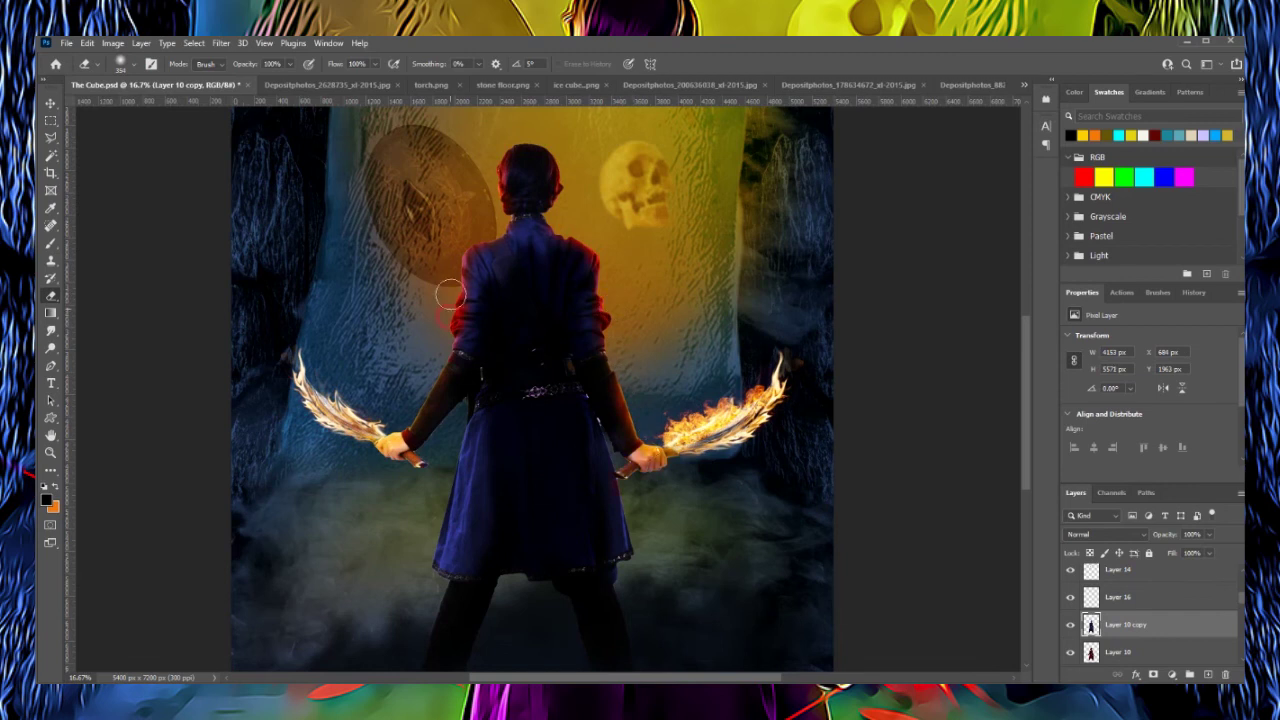
{"action": "scroll", "coordinate": [386, 585], "scroll_direction": "down", "scroll_amount": 2}
{"action": "scroll", "coordinate": [608, 603], "scroll_direction": "up", "scroll_amount": 2}
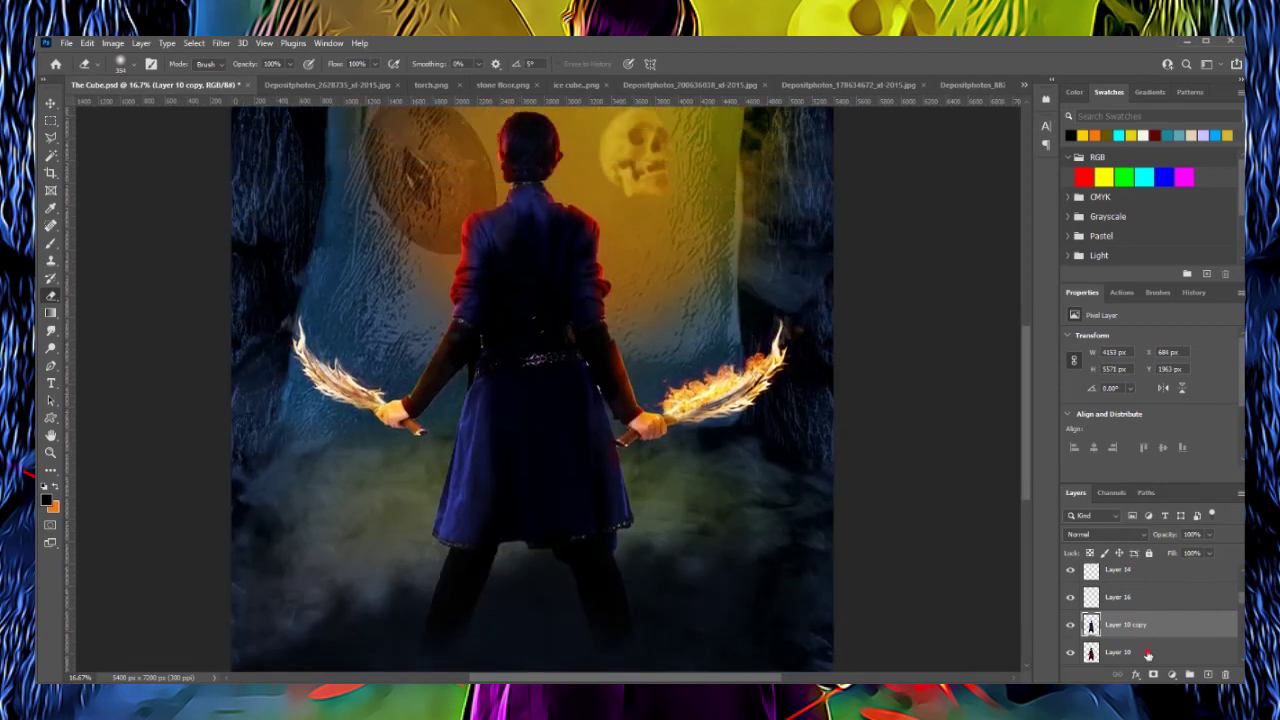
- Apply a +40 Hue/Saturation shift on Layer 10 to make the hands golden-yellow
{"action": "left_click", "coordinate": [1118, 651]}
{"action": "left_click", "coordinate": [113, 43]}
{"action": "left_click", "coordinate": [270, 143]}
{"action": "left_click_drag", "start_coordinate": [946, 250], "coordinate": [973, 250]}
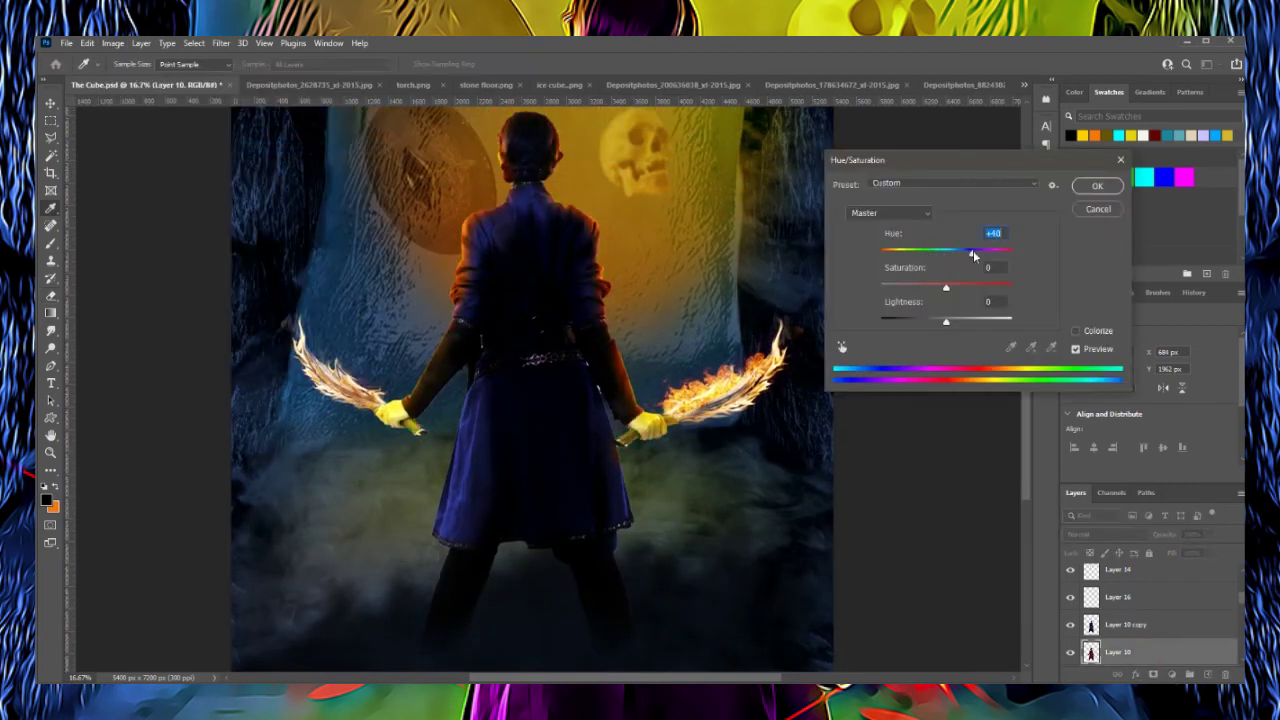
{"action": "key", "text": "Return"}
{"action": "scroll", "coordinate": [945, 428], "scroll_direction": "up", "scroll_amount": 2}
{"action": "key", "text": "ctrl+minus"}
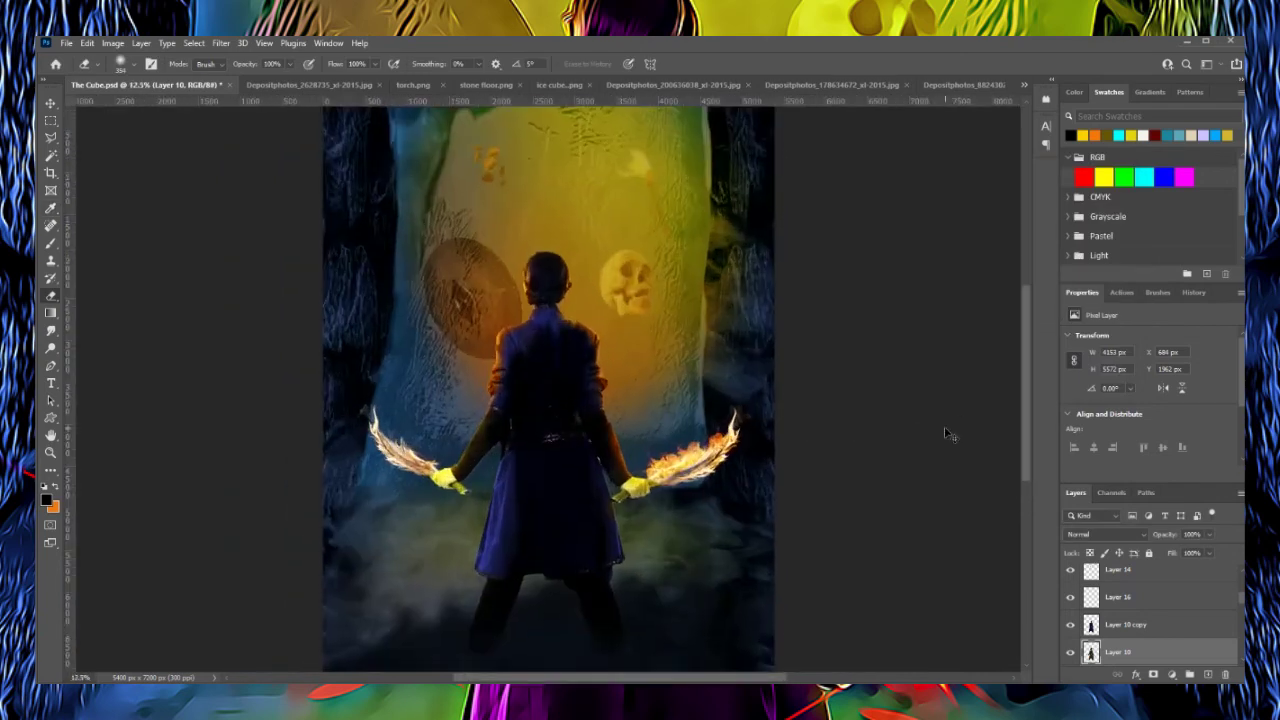
{"action": "key", "text": "ctrl+minus"}
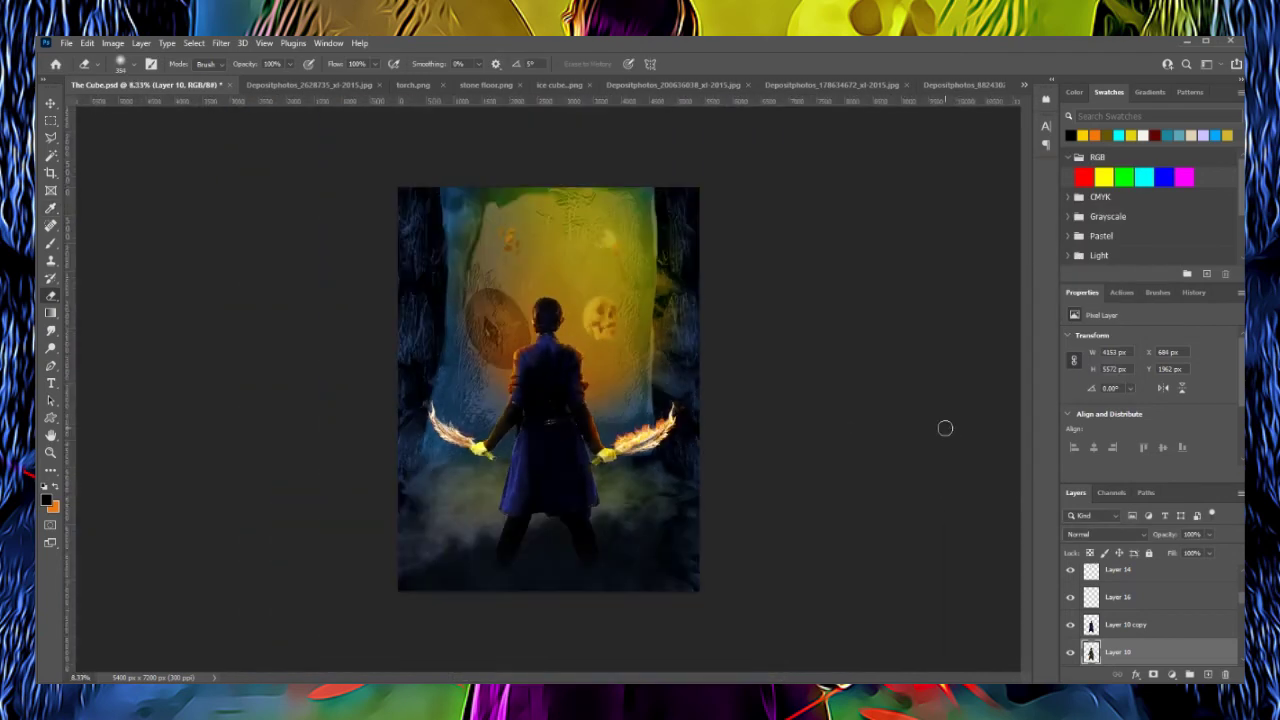
- Copy the lens-flare image over and paste it into the composite
{"action": "key", "text": "ctrl+Tab"}
{"action": "key", "text": "ctrl+shift+Tab"}
{"action": "key", "text": "ctrl+v"}
- Set the lens flare to Screen mode and place it on the left sword hilt
{"action": "key", "text": "ctrl+t"}
{"action": "left_click", "coordinate": [1105, 534]}
{"action": "left_click", "coordinate": [1100, 517]}
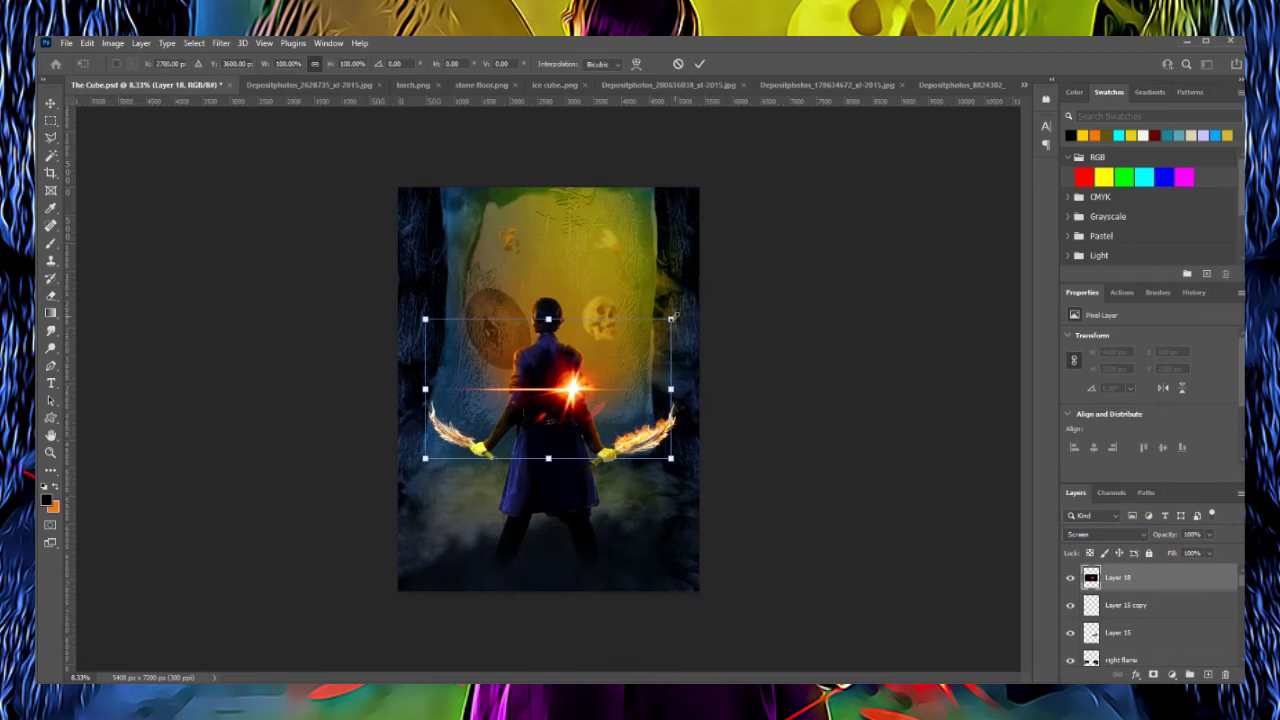
{"action": "left_click_drag", "start_coordinate": [570, 388], "coordinate": [470, 440]}
{"action": "key", "text": "Return"}
{"action": "key", "text": "z"}
{"action": "left_click", "coordinate": [543, 614]}
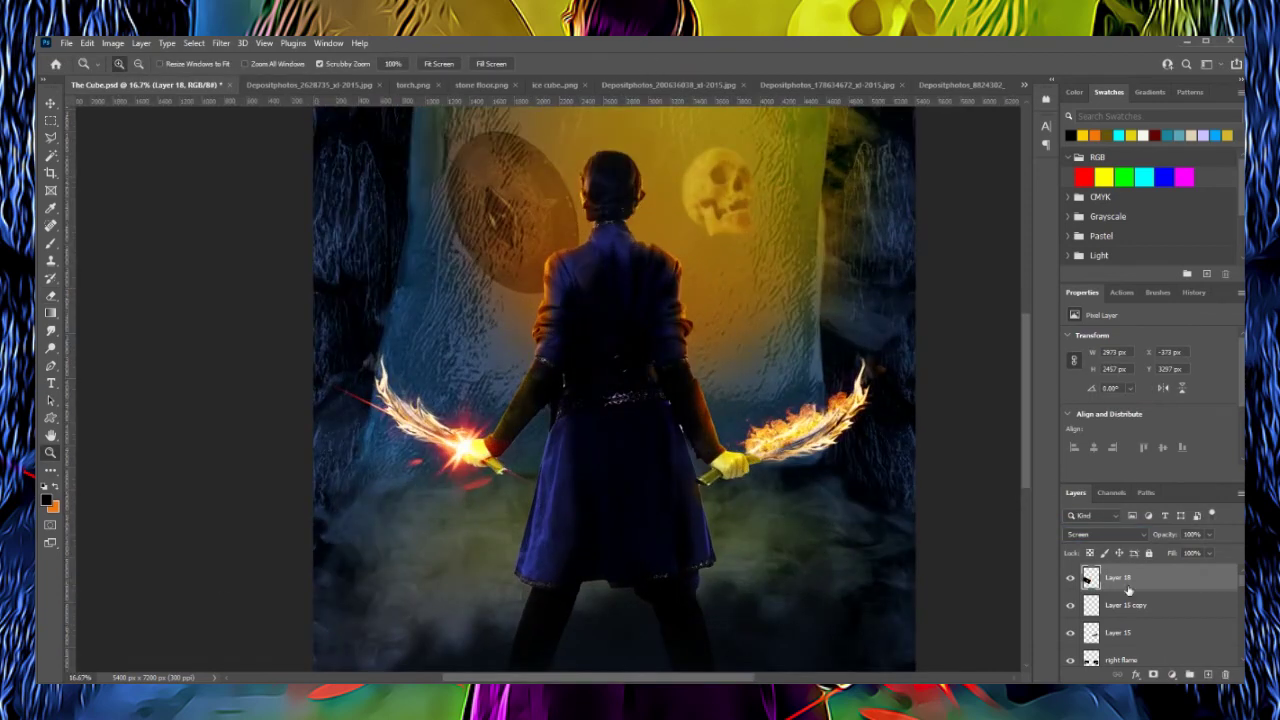
- Duplicate the flare, then move and rotate the copy onto the right sword hilt
{"action": "key", "text": "ctrl+alt+t"}
{"action": "left_click_drag", "start_coordinate": [470, 440], "coordinate": [740, 452]}
{"action": "left_click_drag", "start_coordinate": [935, 305], "coordinate": [952, 331]}
{"action": "key", "text": "Return"}
{"action": "key", "text": "v"}
{"action": "key", "text": "ctrl+minus"}
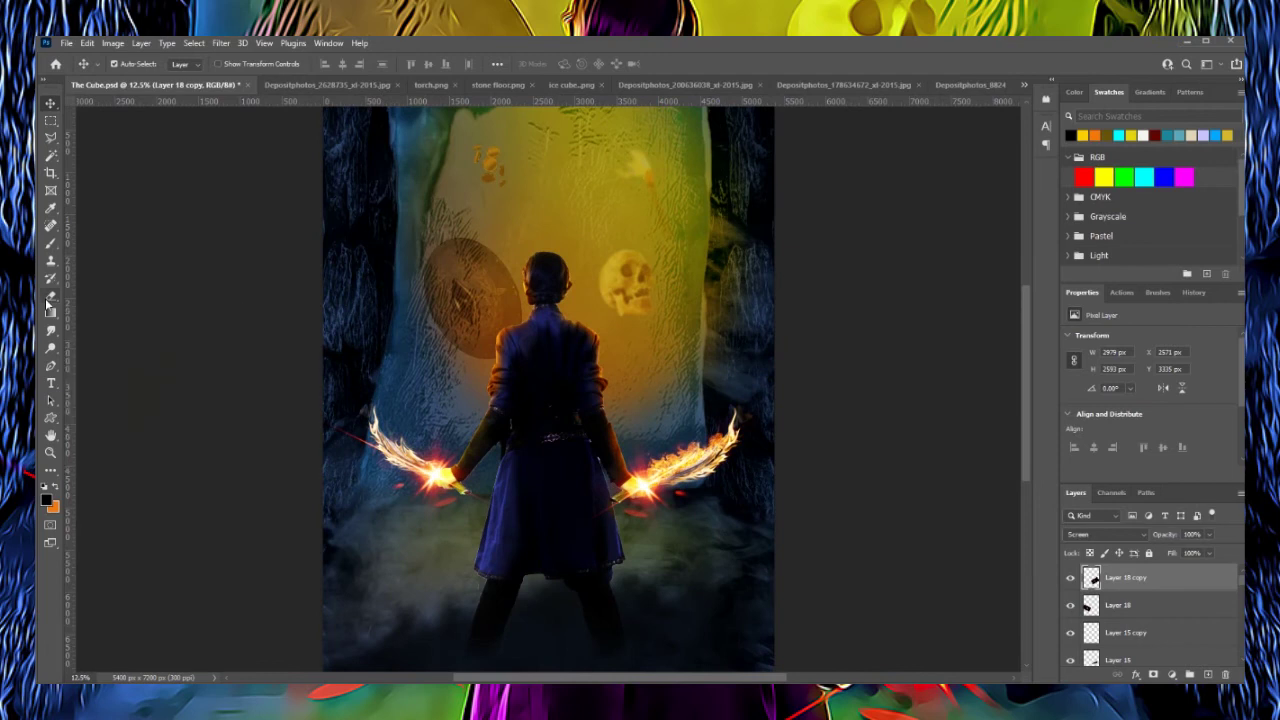
- Adjust Layer 10 copy's hue to push the warrior's coat toward purple
{"action": "scroll", "coordinate": [914, 434], "scroll_direction": "up", "scroll_amount": 3}
{"action": "scroll", "coordinate": [866, 431], "scroll_direction": "up", "scroll_amount": 2}
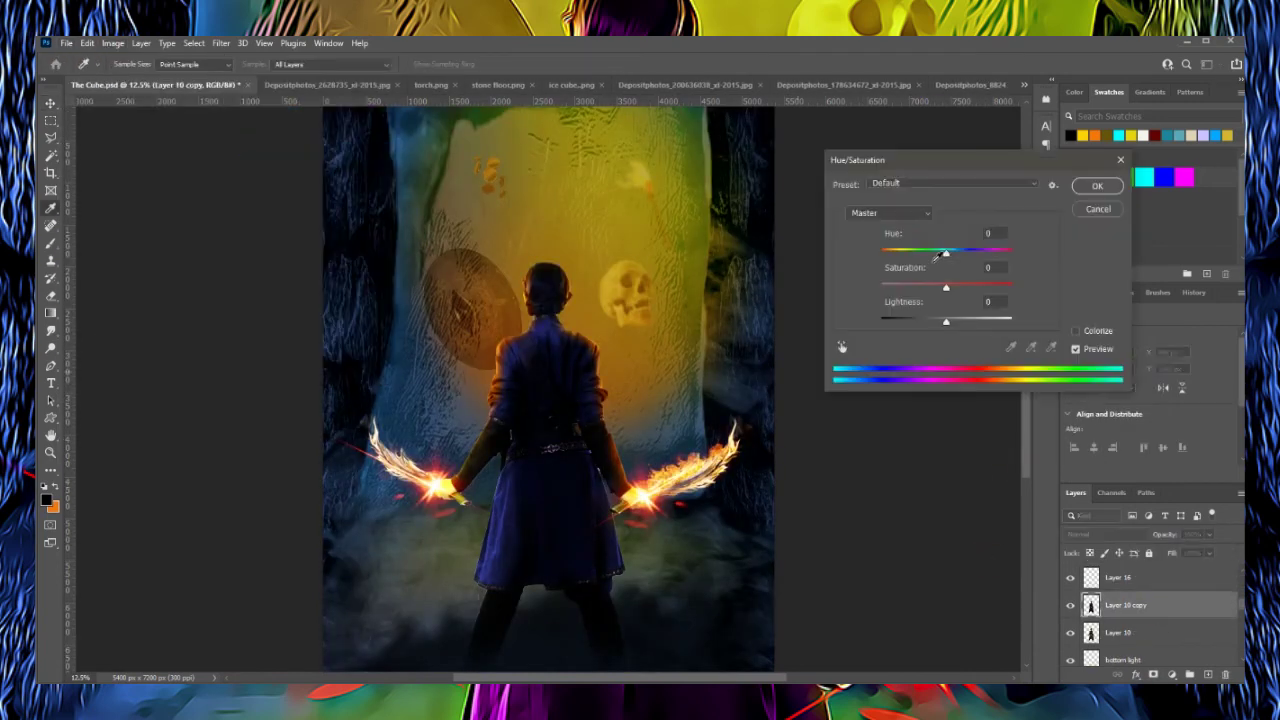
{"action": "left_click_drag", "start_coordinate": [945, 252], "coordinate": [995, 250]}
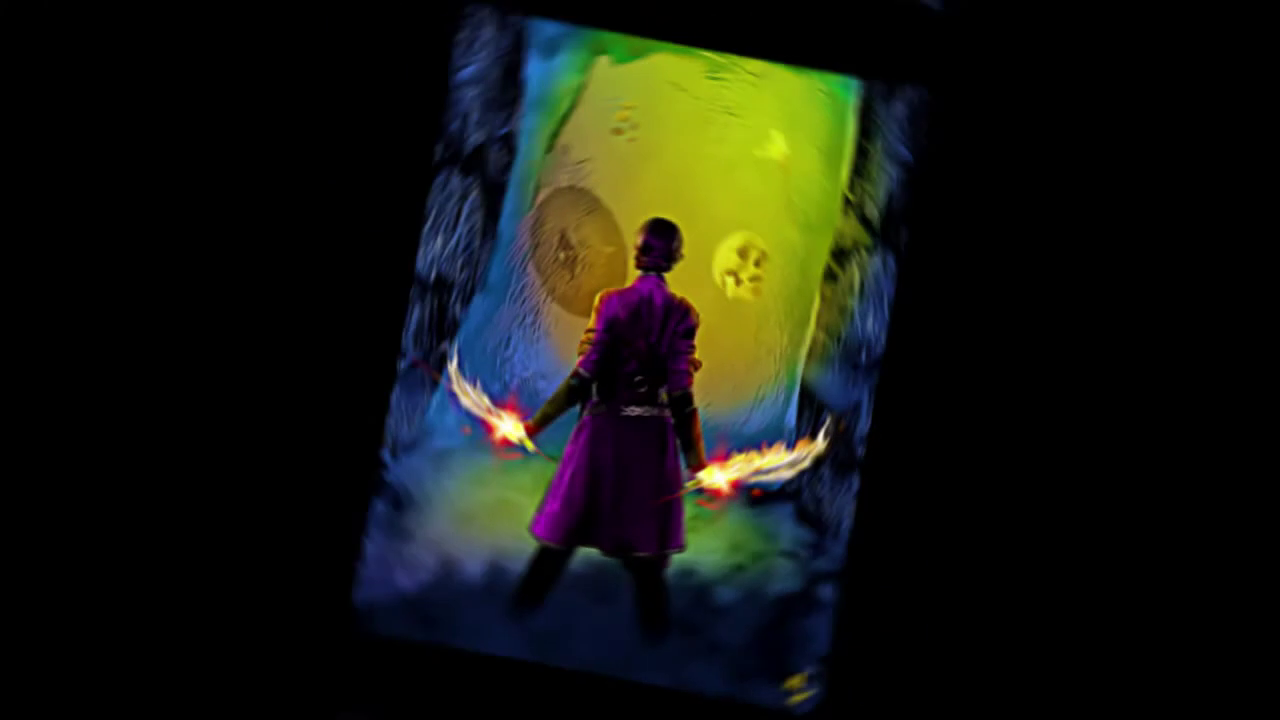